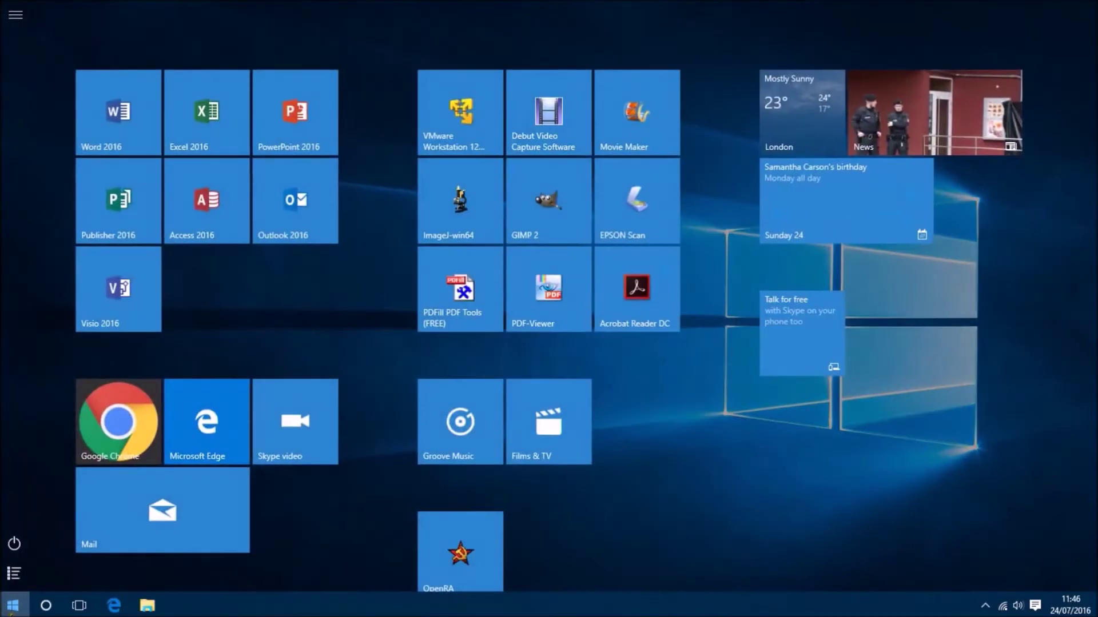
Launch EPSON Scan, keep Professional Mode and auto exposure, and scan page one as img004.
{"action": "left_click", "coordinate": [636, 203]}
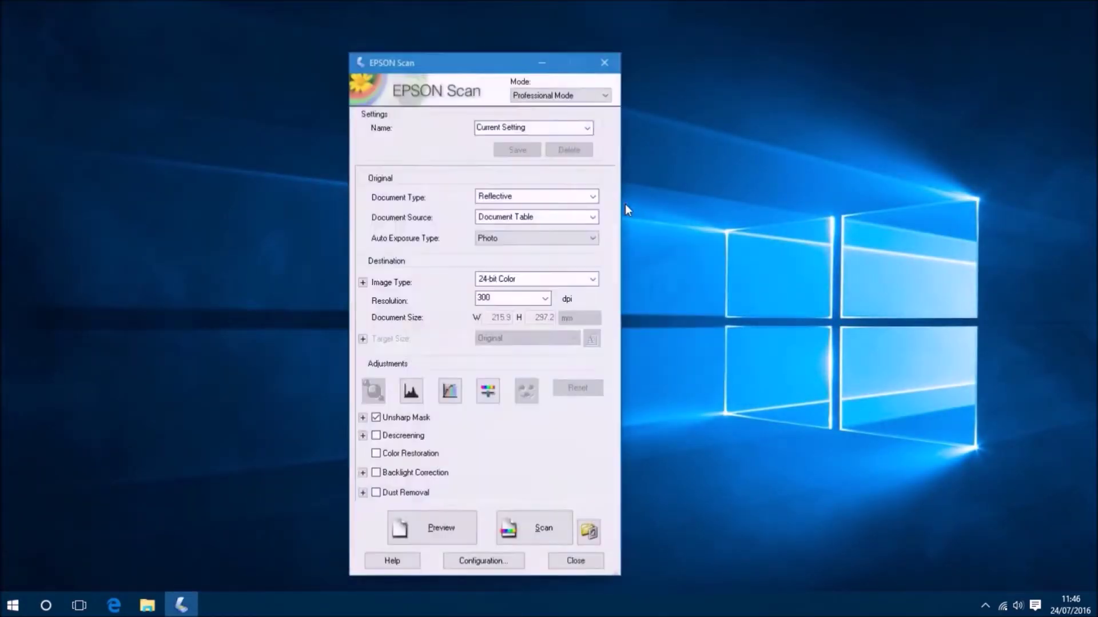
{"action": "left_click_drag", "start_coordinate": [446, 67], "coordinate": [114, 29]}
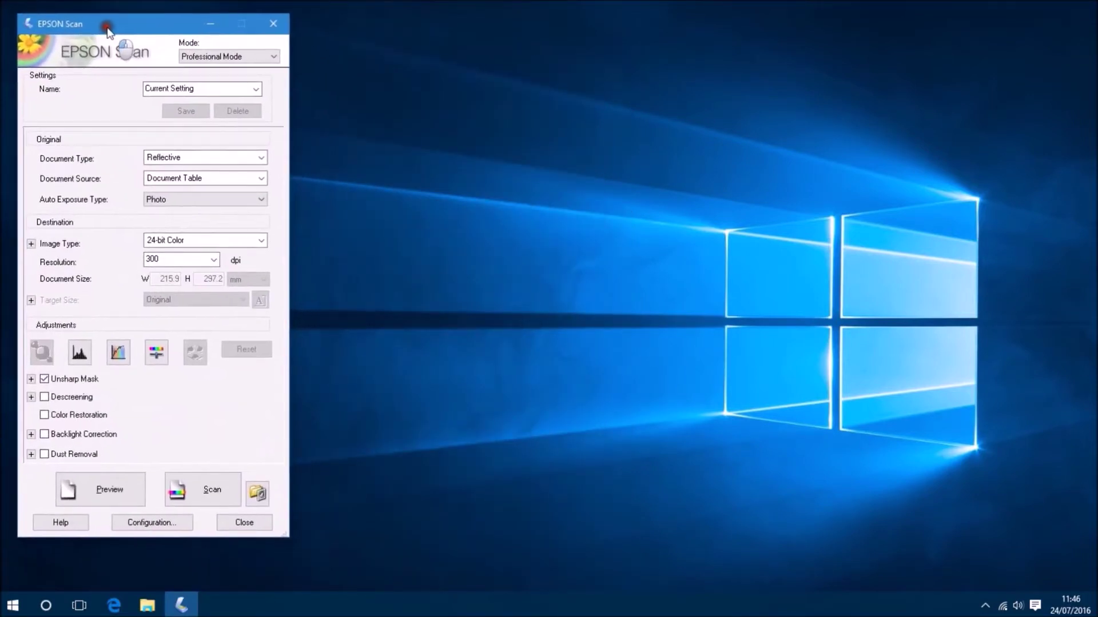
{"action": "left_click", "coordinate": [273, 56]}
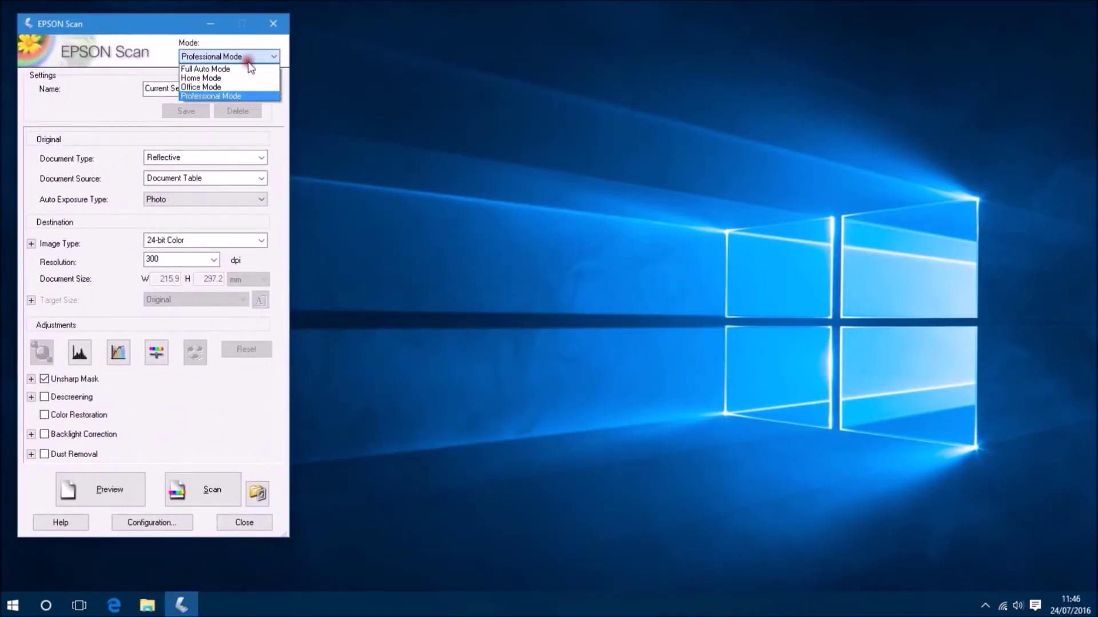
{"action": "left_click", "coordinate": [237, 97]}
{"action": "left_click", "coordinate": [207, 199]}
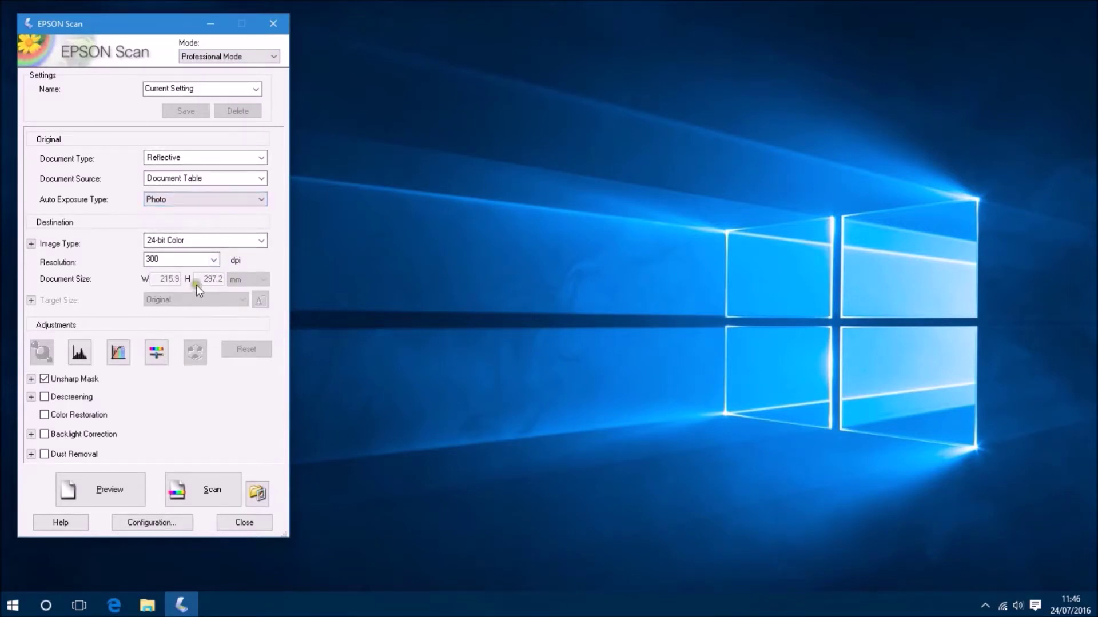
{"action": "left_click", "coordinate": [203, 490]}
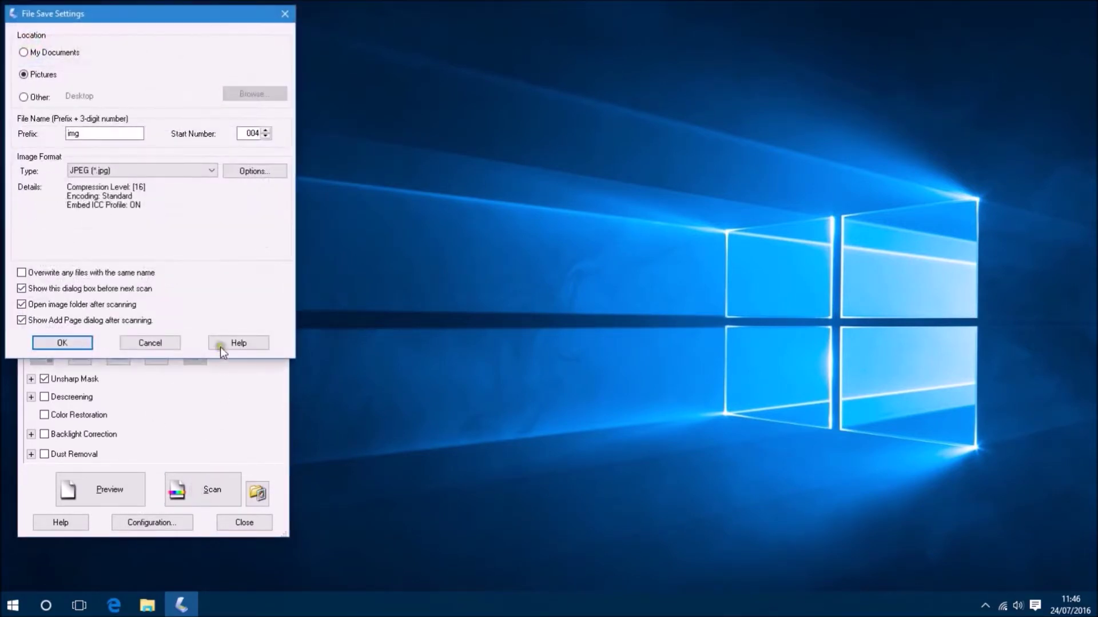
{"action": "left_click", "coordinate": [70, 345]}
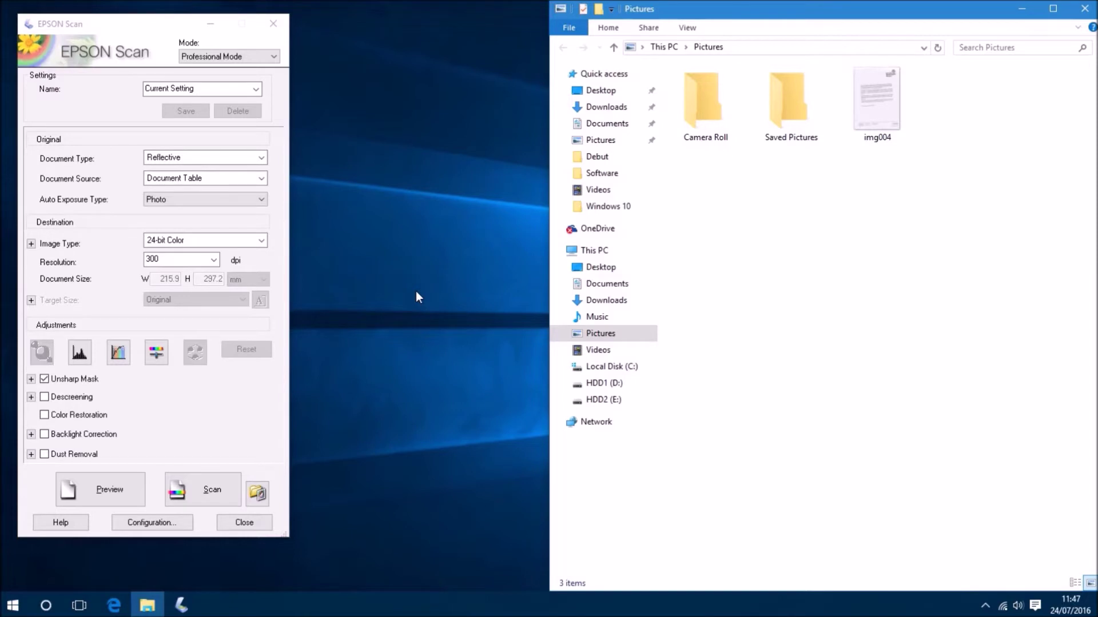
Scan the second and third pages, saving them as img005 and img006.
{"action": "left_click", "coordinate": [249, 488]}
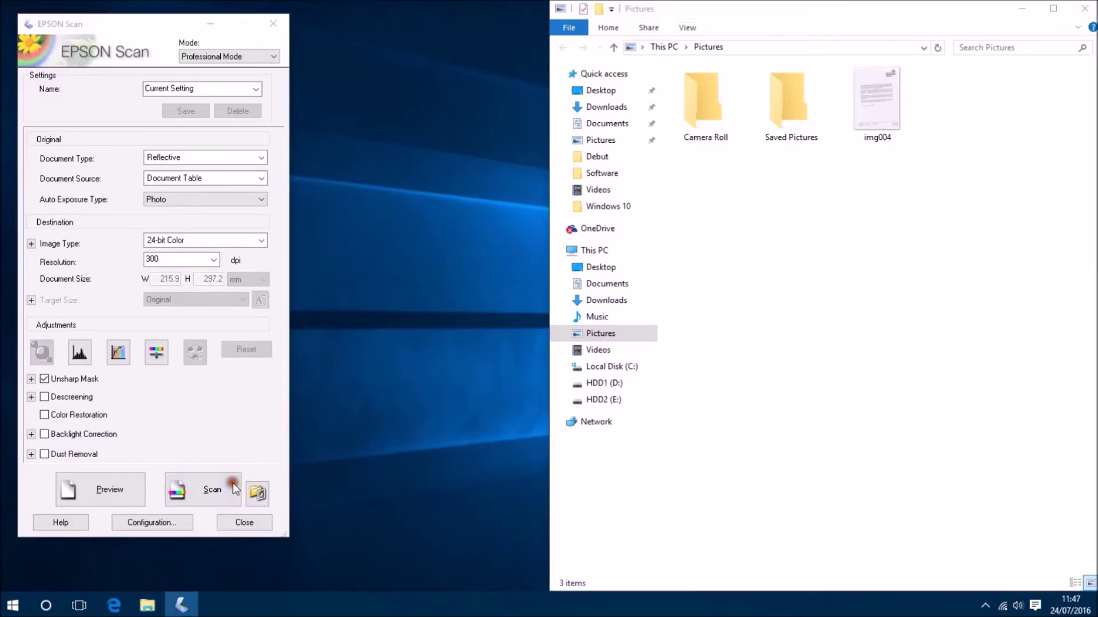
{"action": "left_click", "coordinate": [67, 342]}
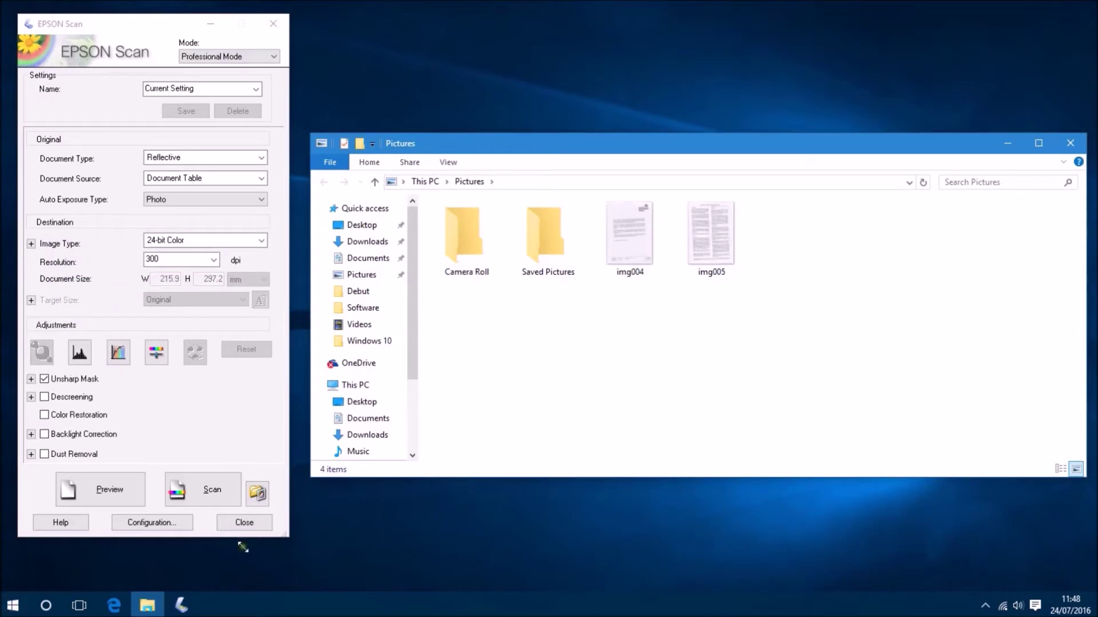
{"action": "left_click", "coordinate": [211, 490]}
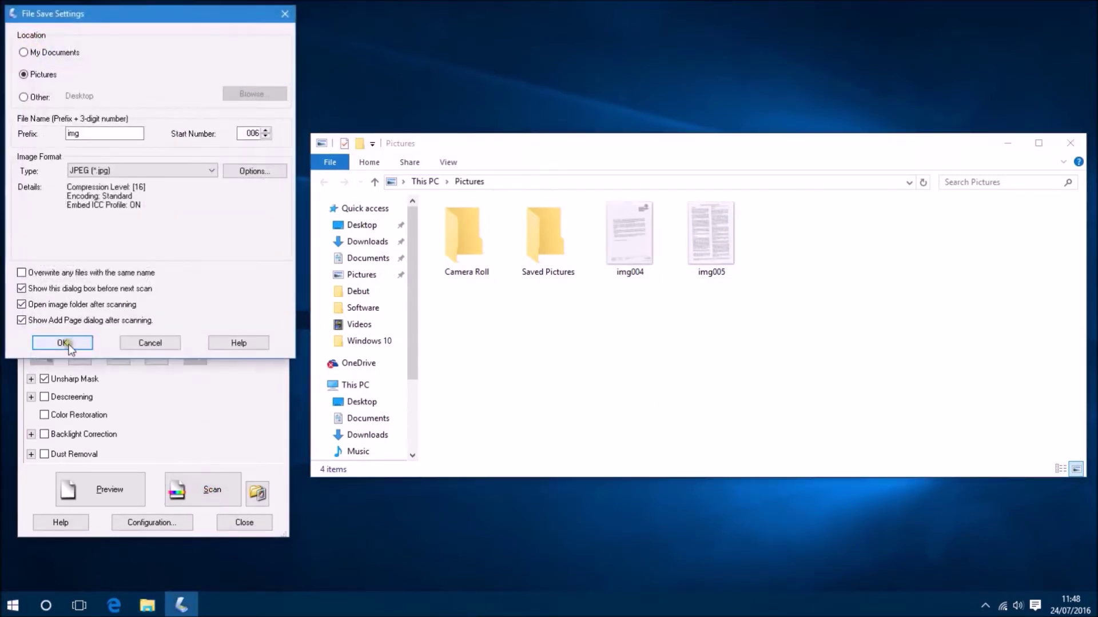
{"action": "left_click", "coordinate": [65, 343]}
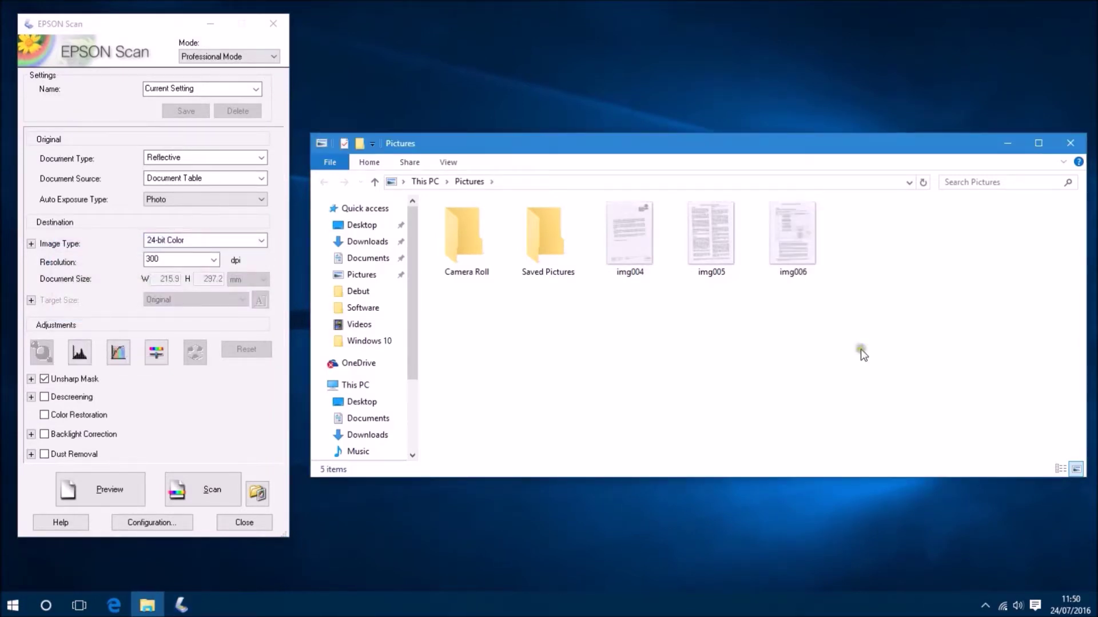
Review img004, img005 and img006 in Photos, then close Photos and return to Start.
{"action": "left_click", "coordinate": [614, 249]}
{"action": "double_click", "coordinate": [614, 248]}
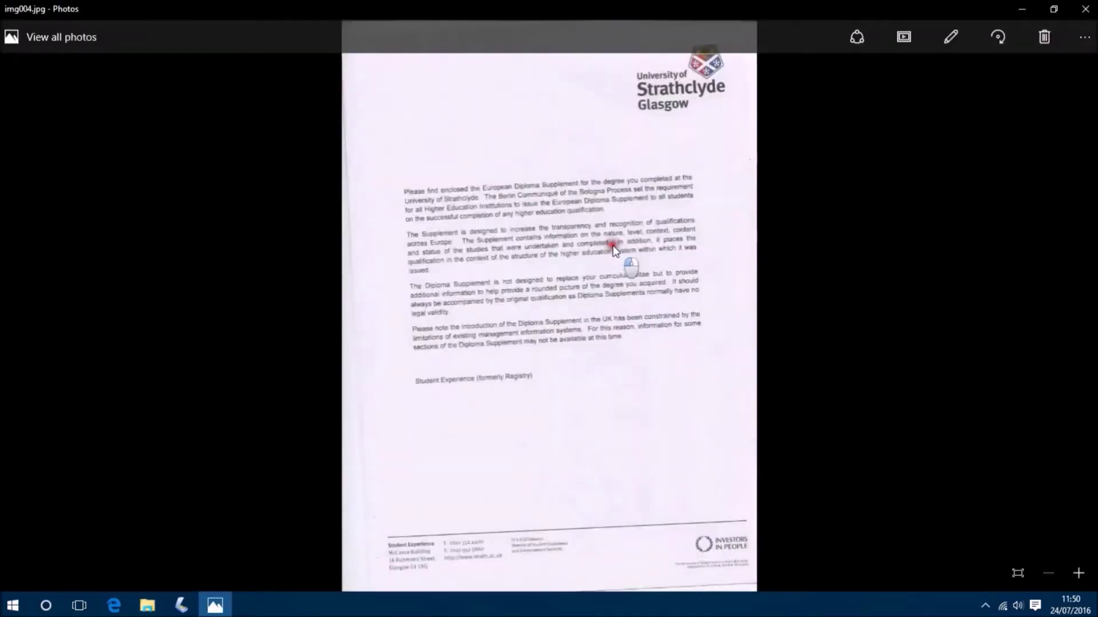
{"action": "scroll", "coordinate": [612, 249], "scroll_direction": "down", "scroll_amount": 1}
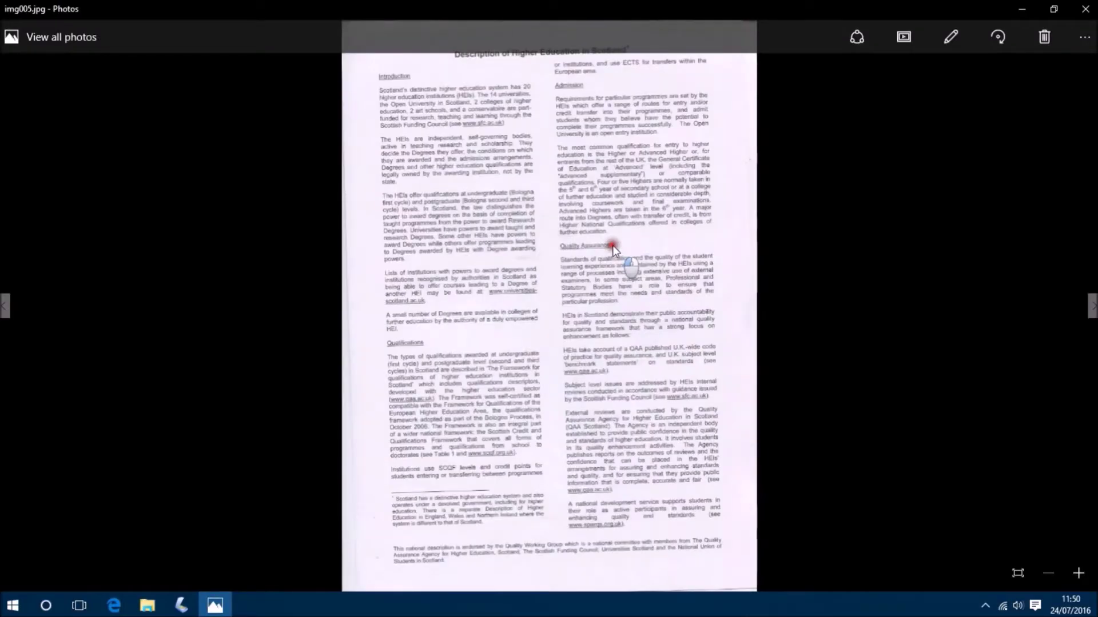
{"action": "scroll", "coordinate": [612, 249], "scroll_direction": "down", "scroll_amount": 1}
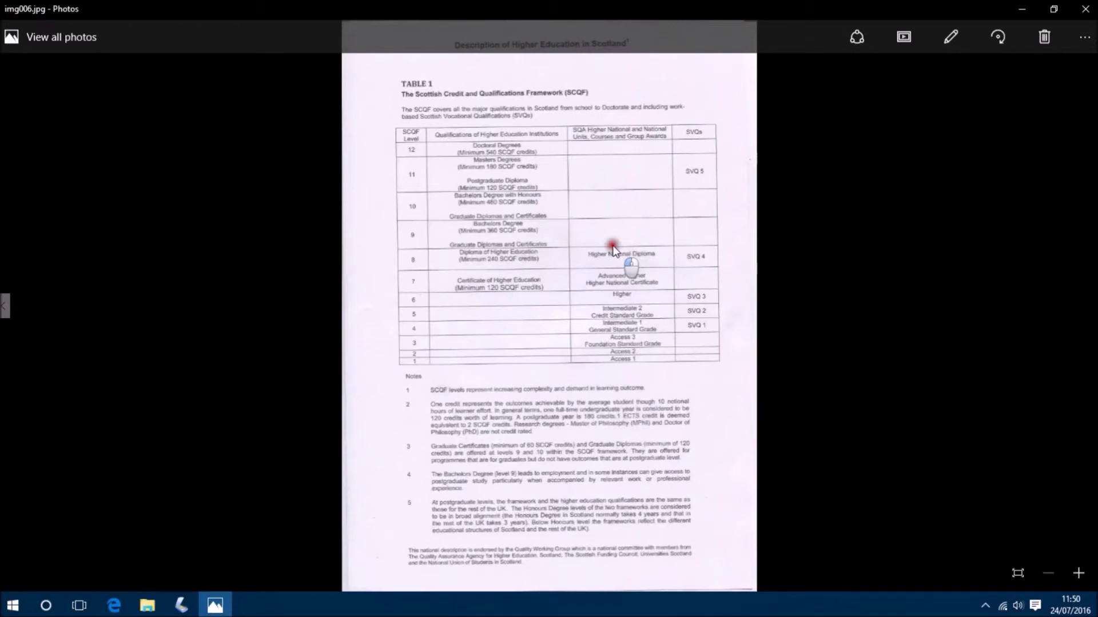
{"action": "left_click", "coordinate": [1084, 16]}
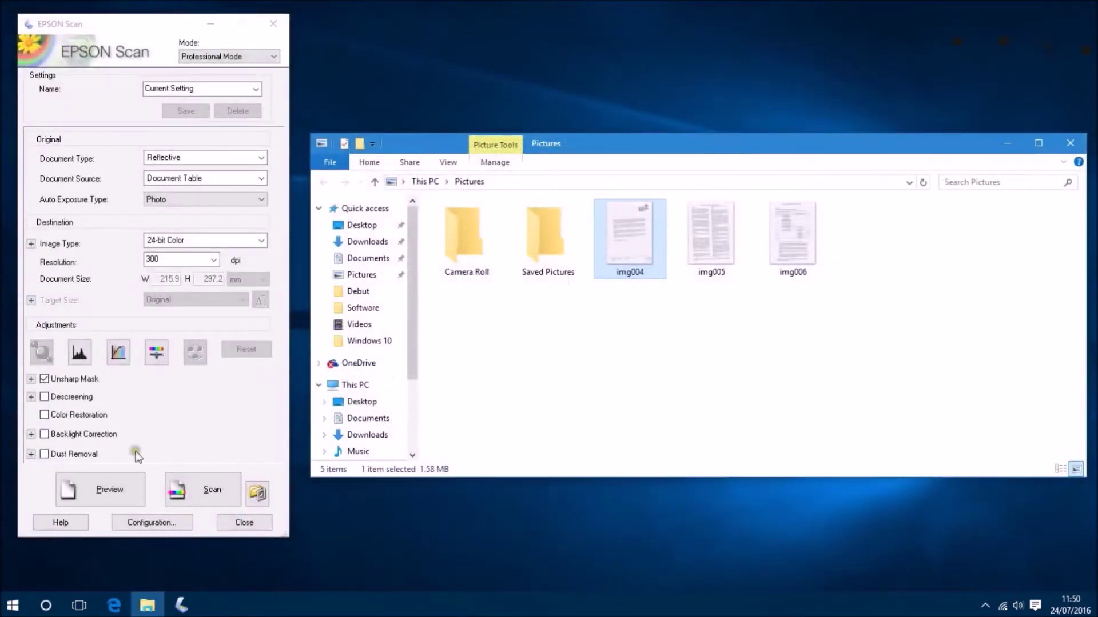
{"action": "left_click", "coordinate": [12, 605]}
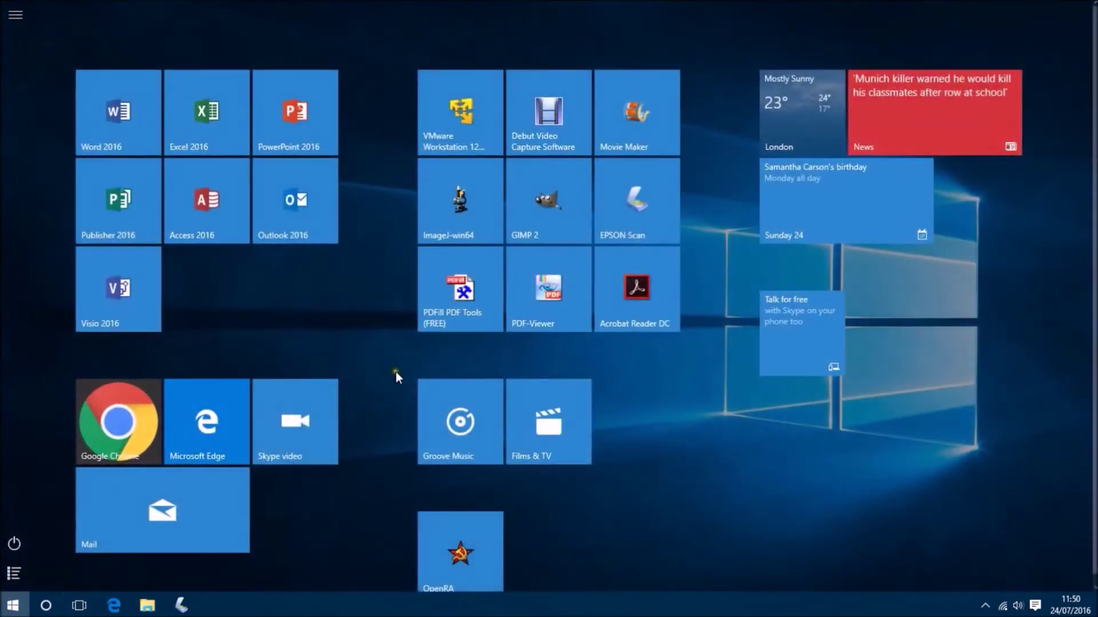
Launch GIMP, open img004 from Pictures converted to sRGB, and maximize its window.
{"action": "left_click", "coordinate": [534, 209]}
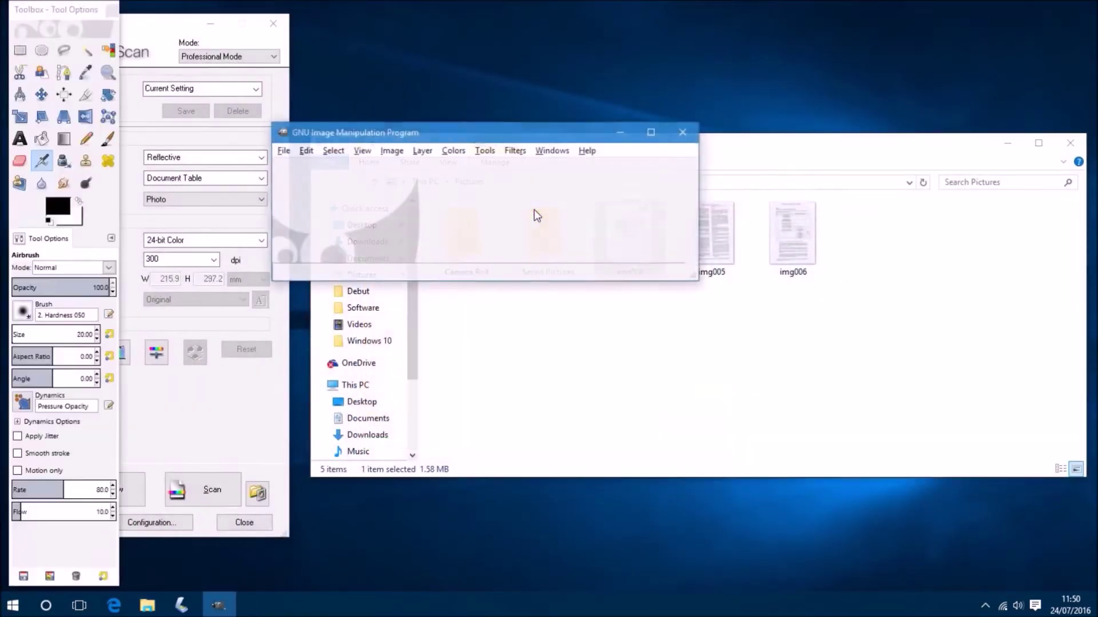
{"action": "left_click", "coordinate": [718, 353]}
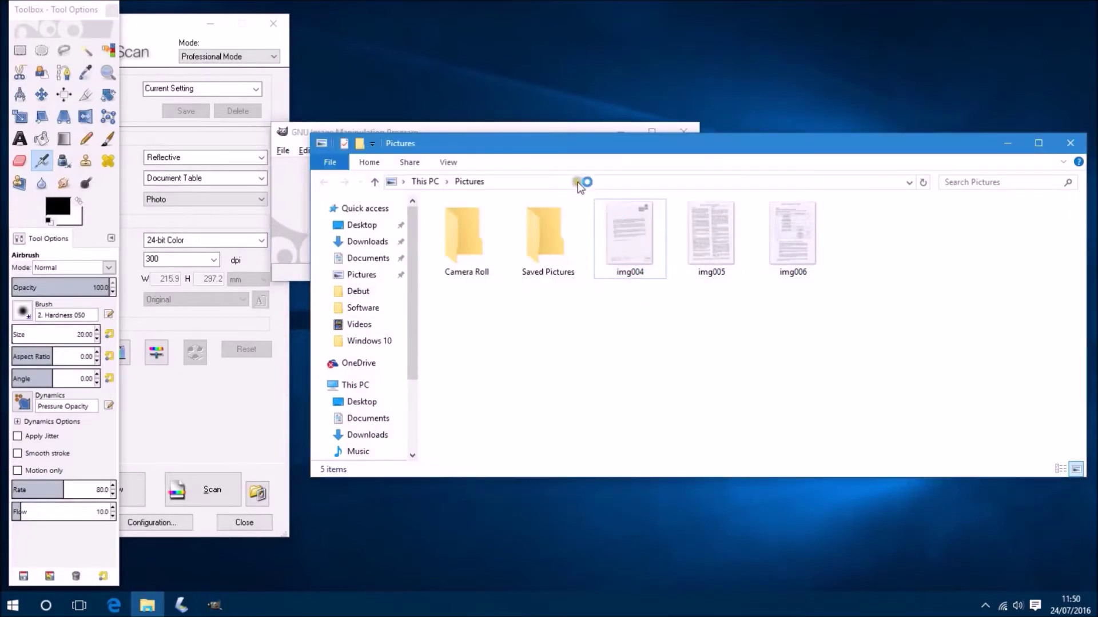
{"action": "left_click_drag", "start_coordinate": [538, 151], "coordinate": [520, 328]}
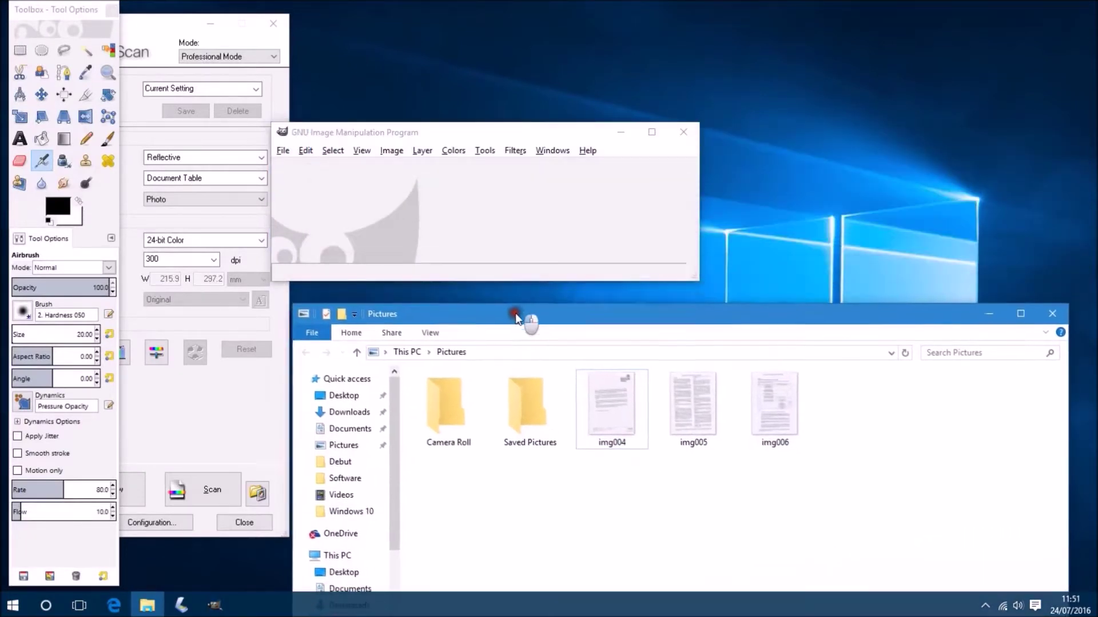
{"action": "left_click", "coordinate": [602, 418]}
{"action": "left_click_drag", "start_coordinate": [602, 418], "coordinate": [498, 223]}
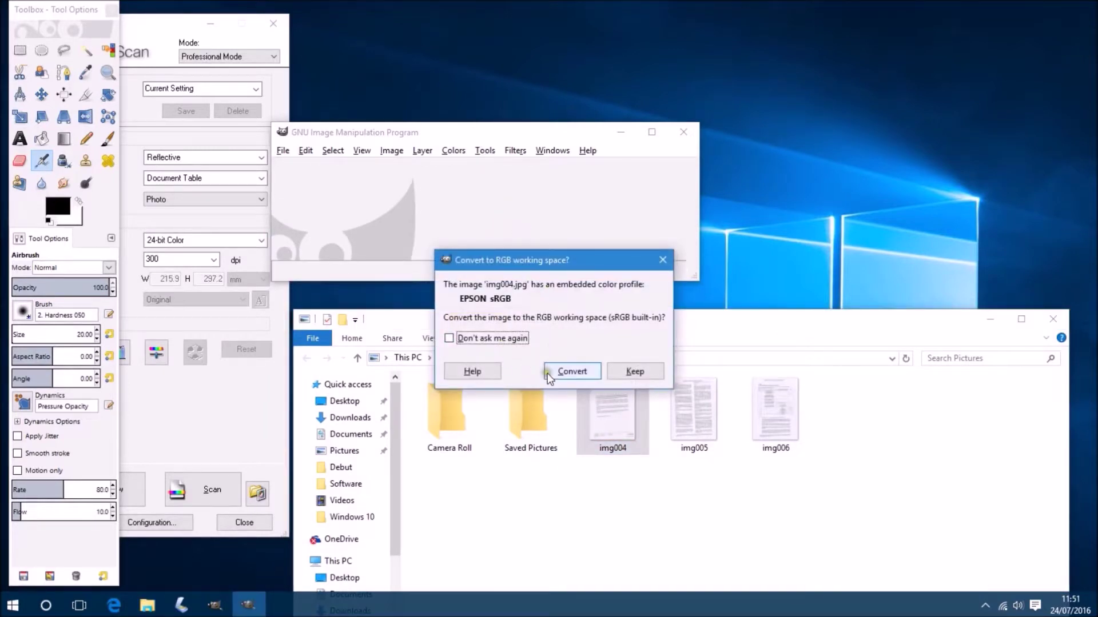
{"action": "left_click", "coordinate": [558, 375]}
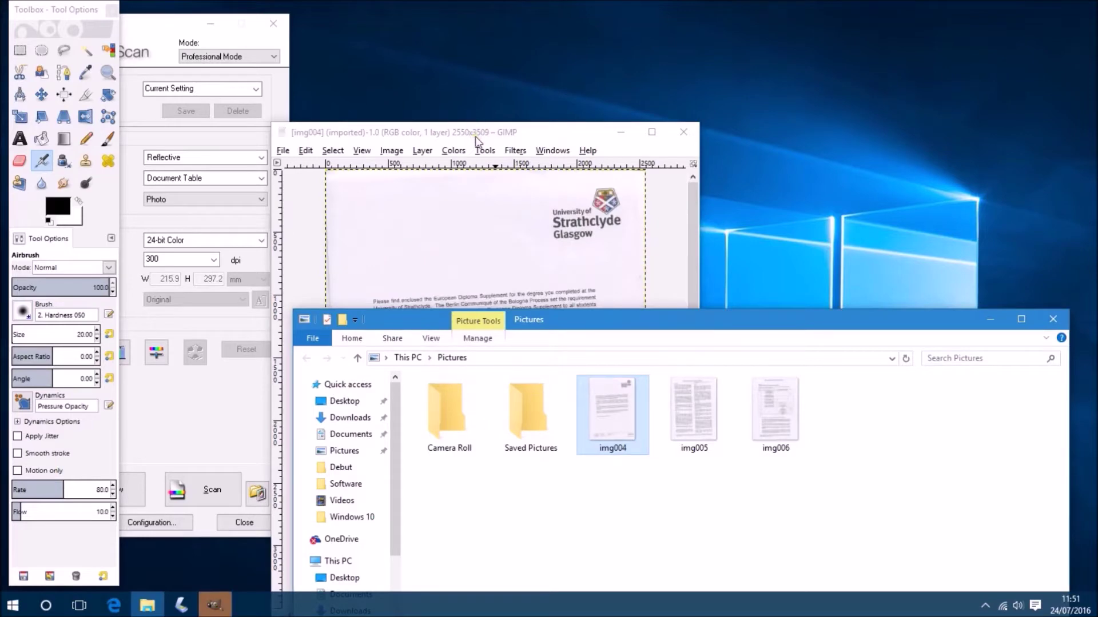
{"action": "double_click", "coordinate": [477, 133]}
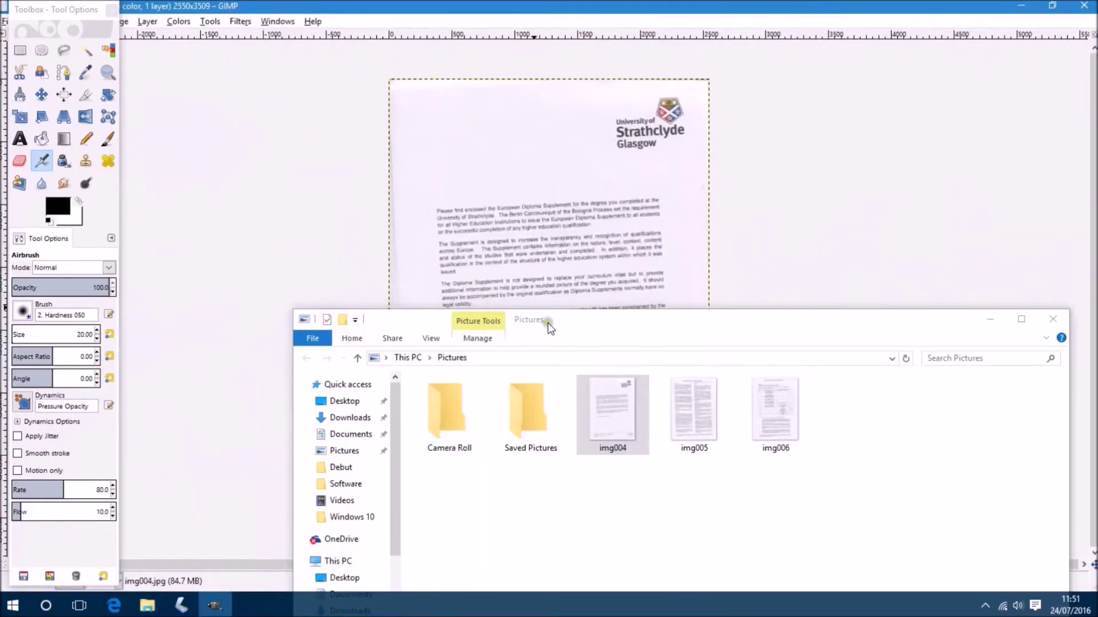
{"action": "left_click_drag", "start_coordinate": [552, 324], "coordinate": [1094, 257]}
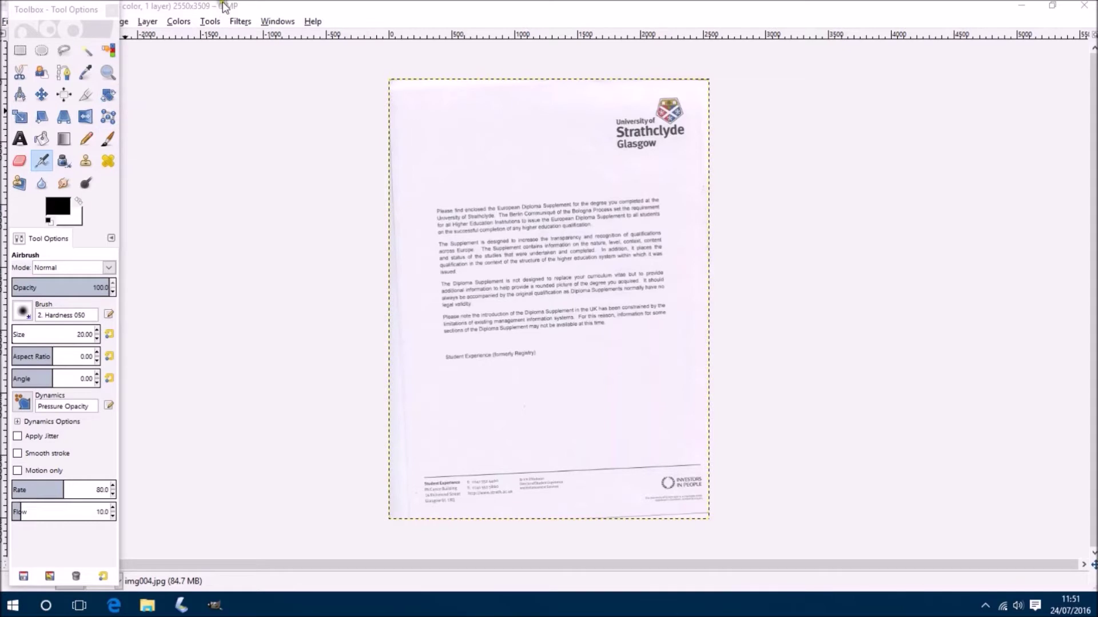
Show a grid over the img004 image.
{"action": "left_click_drag", "start_coordinate": [64, 10], "coordinate": [84, 54]}
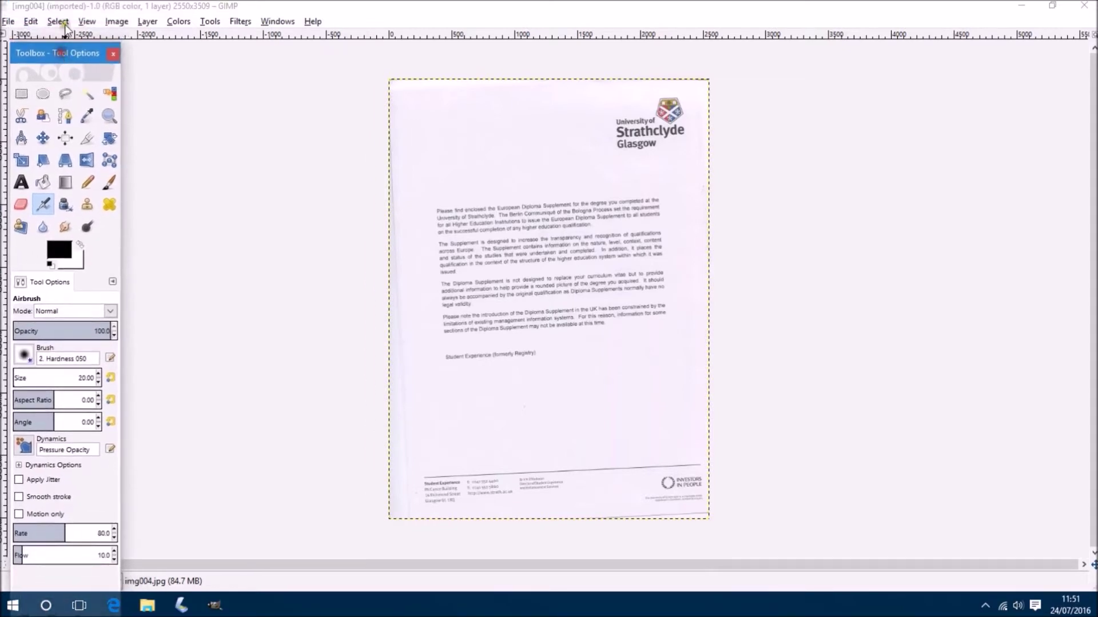
{"action": "left_click", "coordinate": [93, 21]}
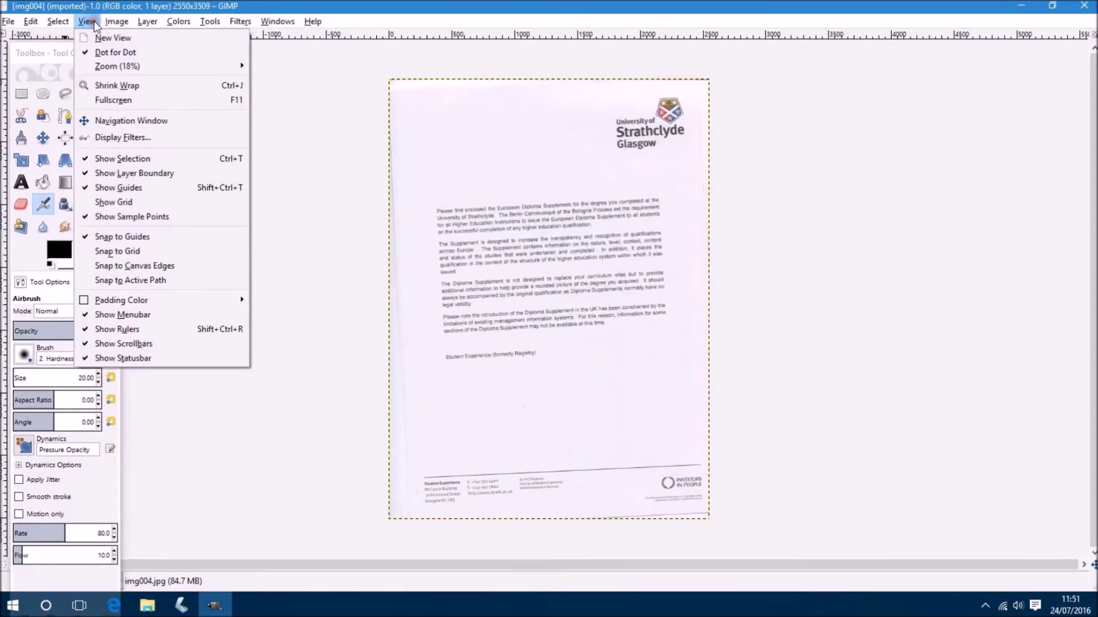
{"action": "left_click", "coordinate": [163, 197]}
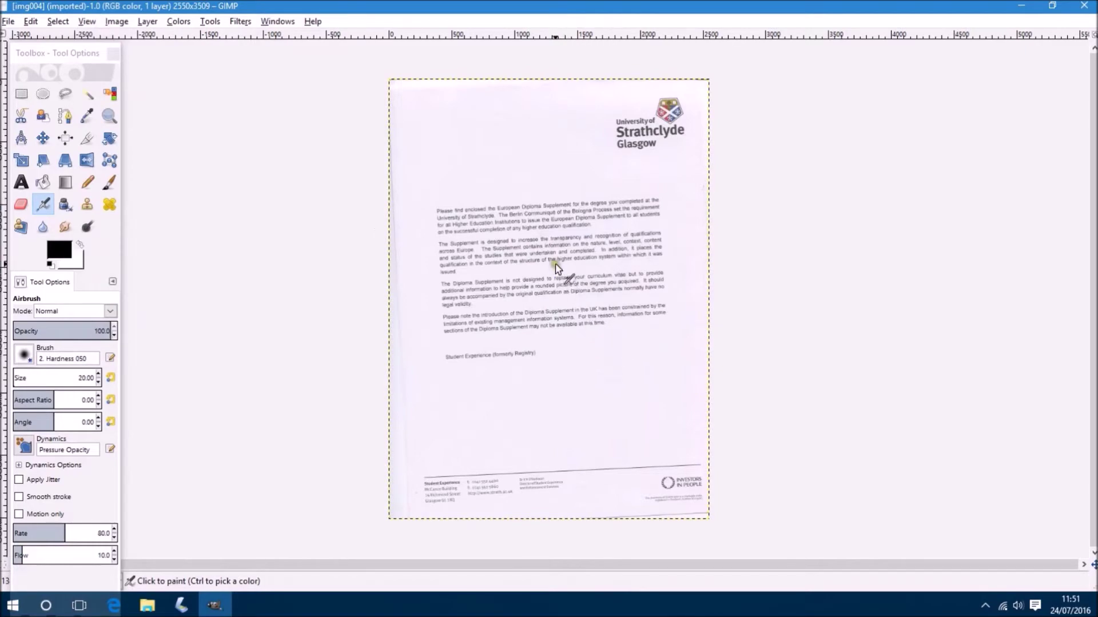
{"action": "scroll", "coordinate": [557, 270], "scroll_direction": "up", "scroll_amount": 3}
{"action": "scroll", "coordinate": [558, 258], "scroll_direction": "up", "scroll_amount": 1}
{"action": "scroll", "coordinate": [557, 258], "scroll_direction": "up", "scroll_amount": 1}
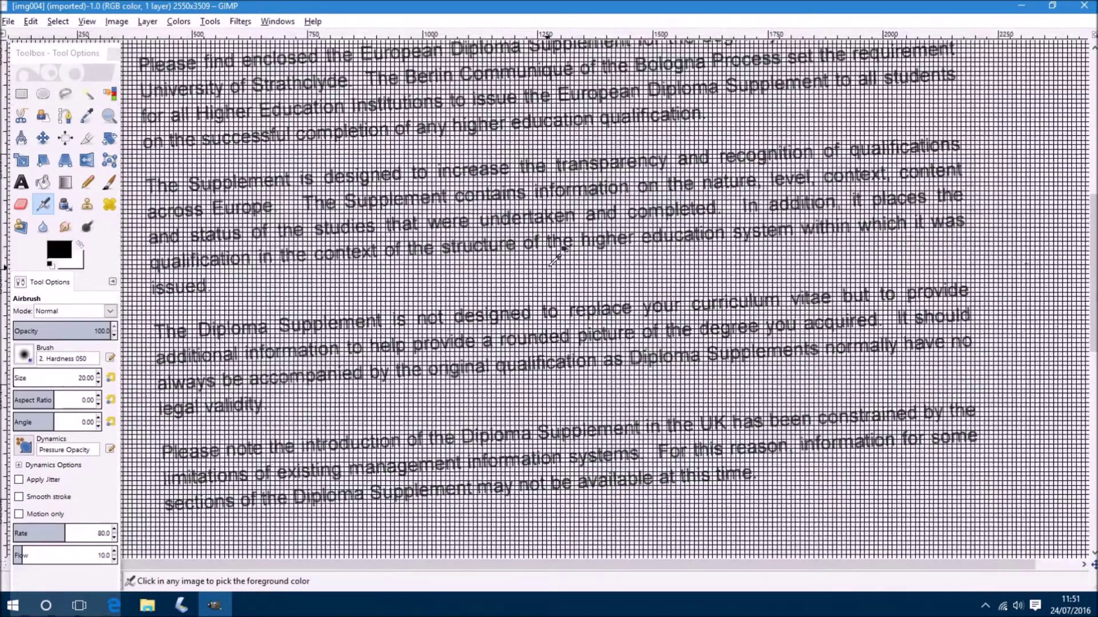
Rotate img004 by 2.93° so its text lines run level.
{"action": "left_click", "coordinate": [109, 139]}
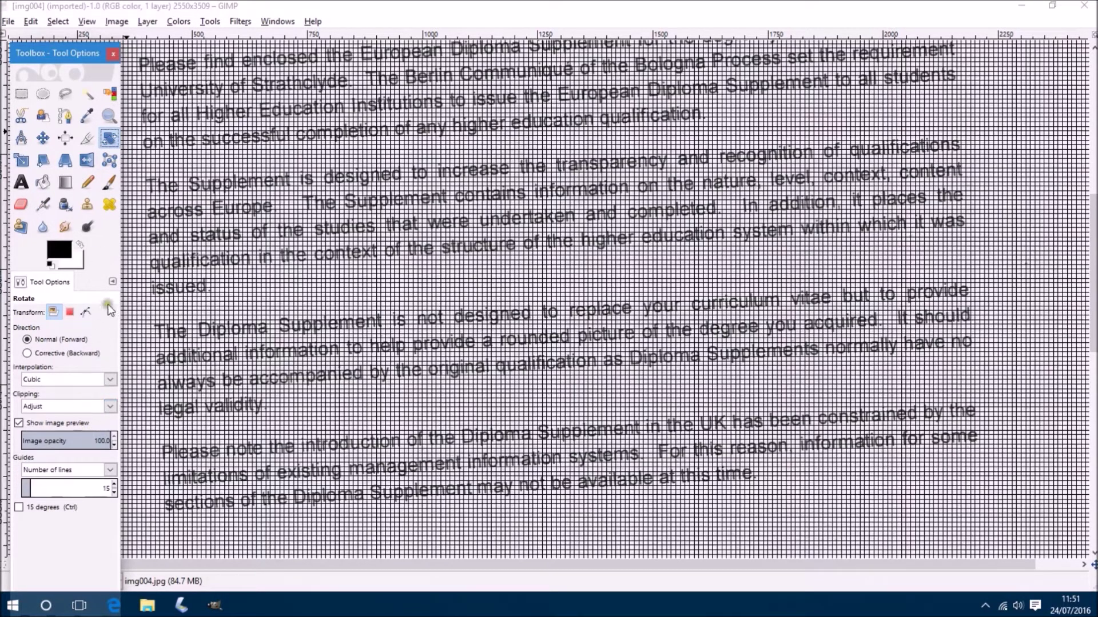
{"action": "left_click", "coordinate": [438, 147]}
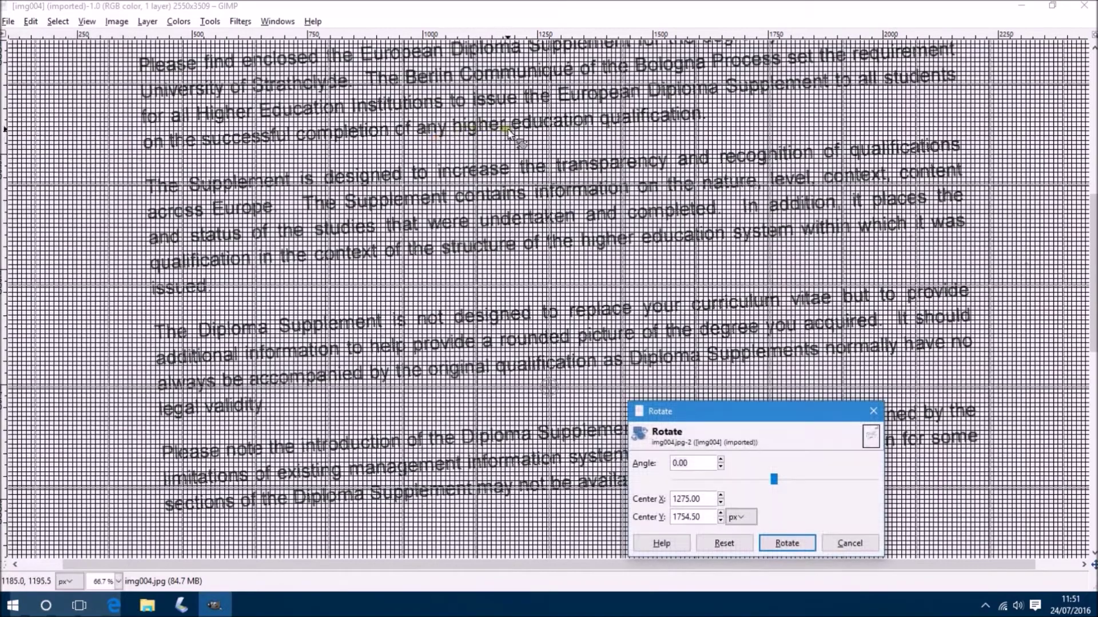
{"action": "left_click_drag", "start_coordinate": [514, 138], "coordinate": [614, 138]}
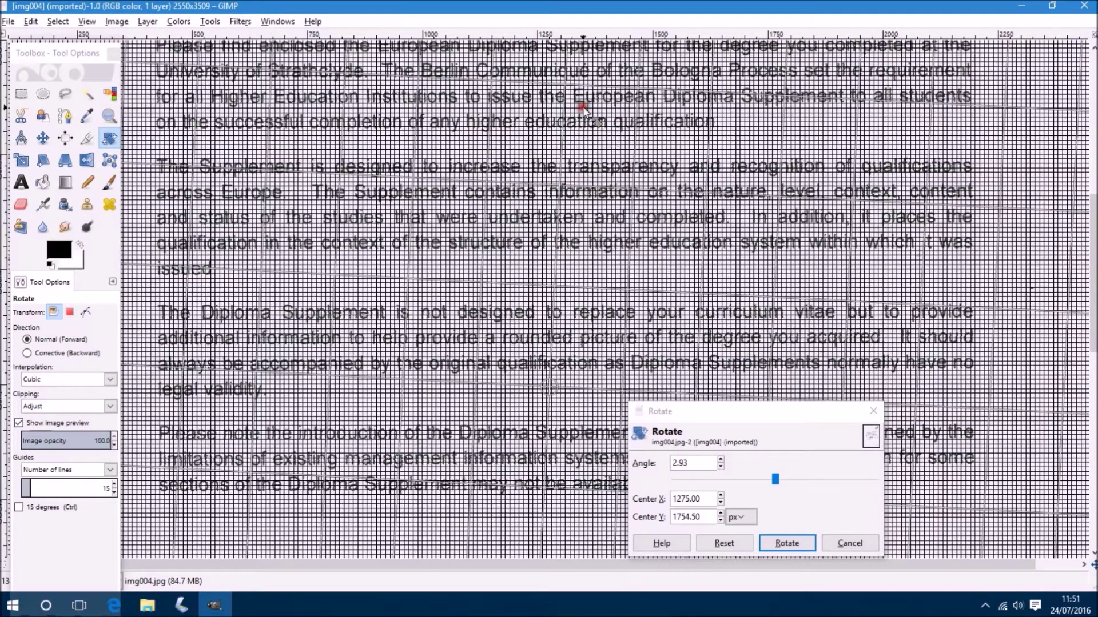
{"action": "left_click", "coordinate": [787, 542]}
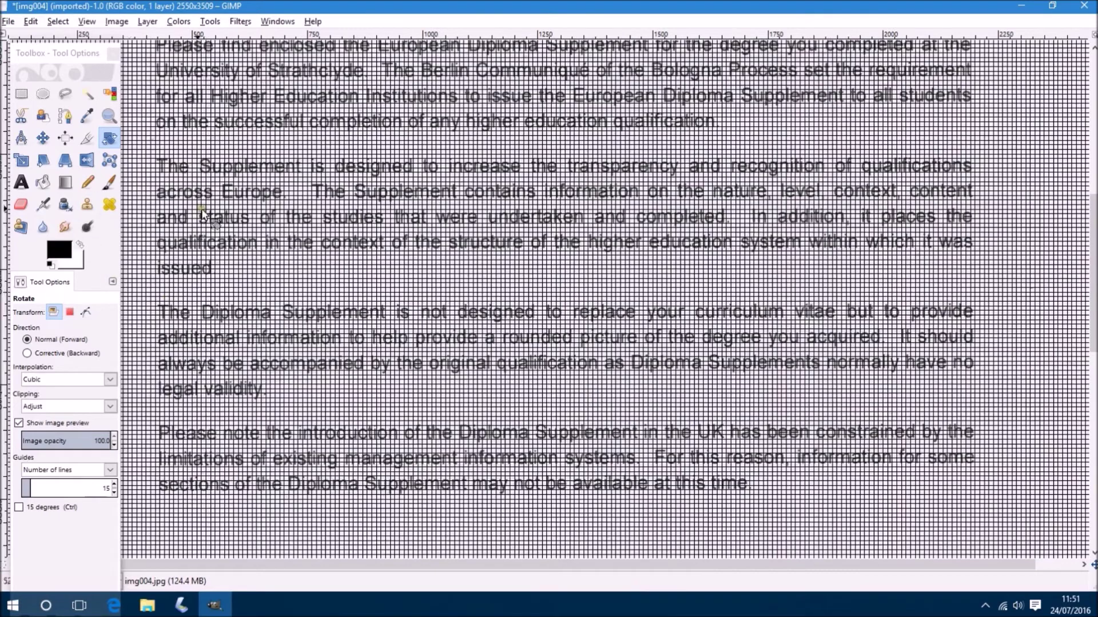
{"action": "left_click", "coordinate": [110, 94]}
Clear img004's white page background to transparency using Select by Color.
{"action": "key", "text": "minus"}
{"action": "key", "text": "minus"}
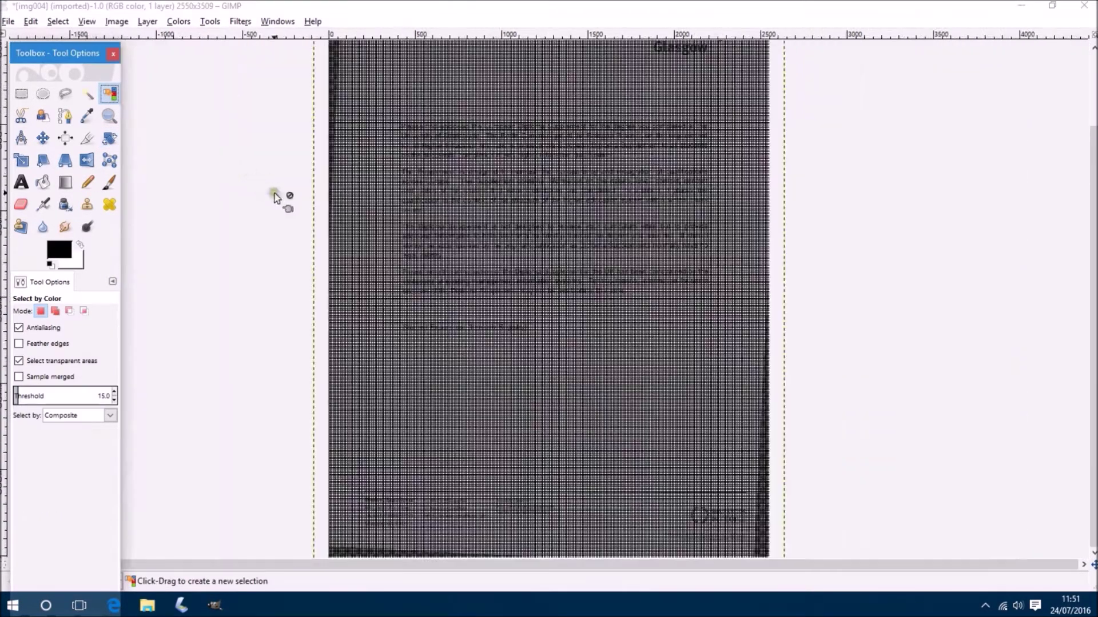
{"action": "key", "text": "minus"}
{"action": "left_click", "coordinate": [409, 285]}
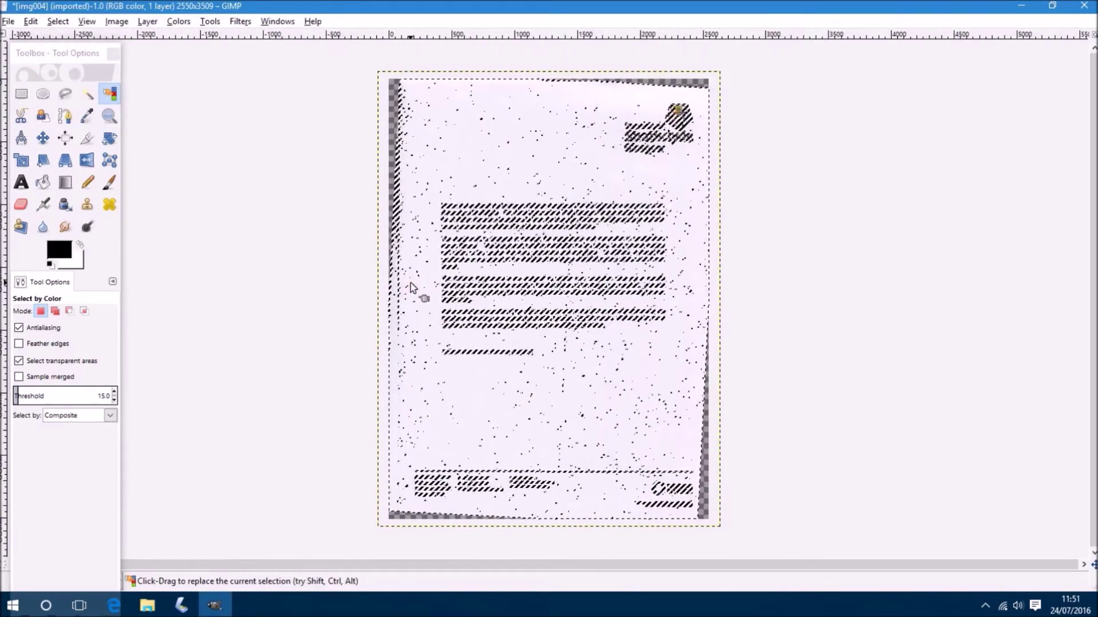
{"action": "key", "text": "Delete"}
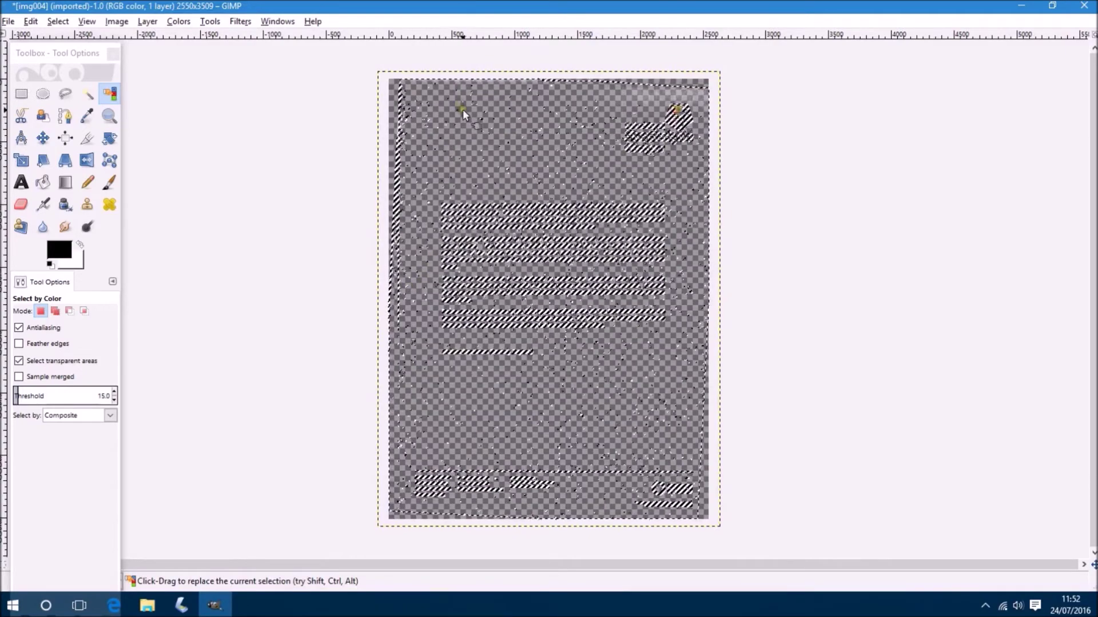
{"action": "left_click", "coordinate": [9, 22]}
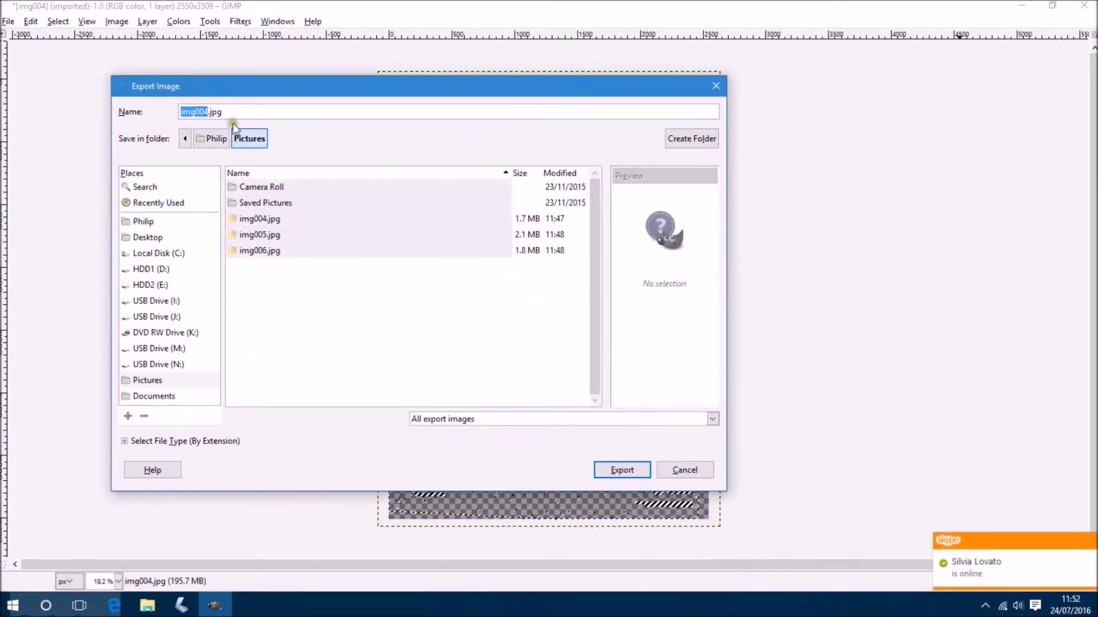
Export the cleaned page to Pictures as 004.jpg at JPEG quality 90.
{"action": "left_click", "coordinate": [207, 112]}
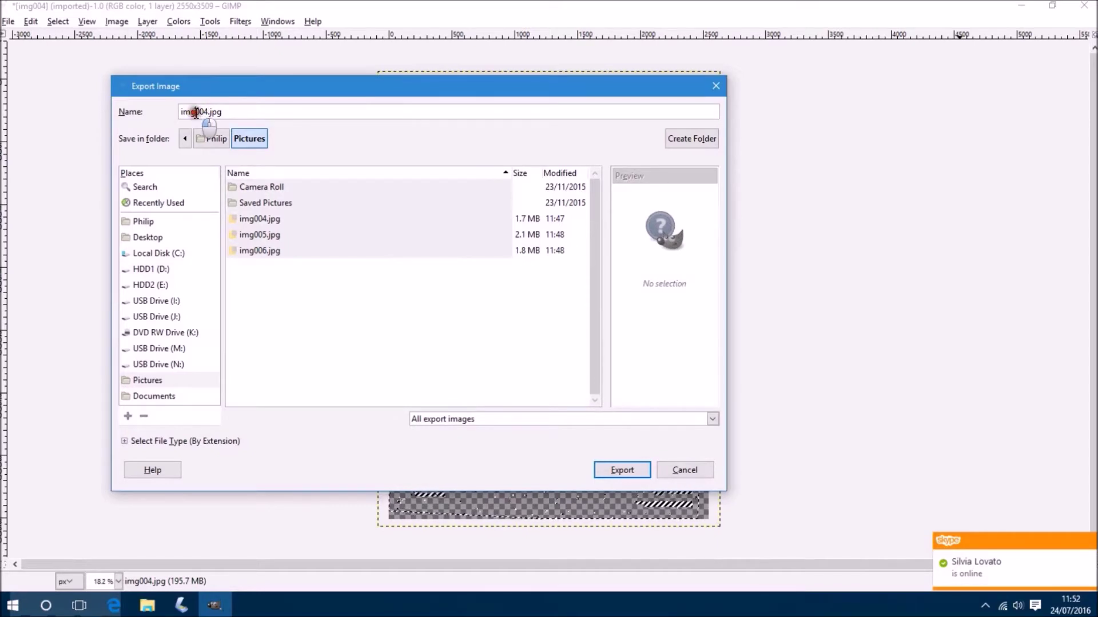
{"action": "left_click_drag", "start_coordinate": [195, 111], "coordinate": [179, 112]}
{"action": "key", "text": "Delete"}
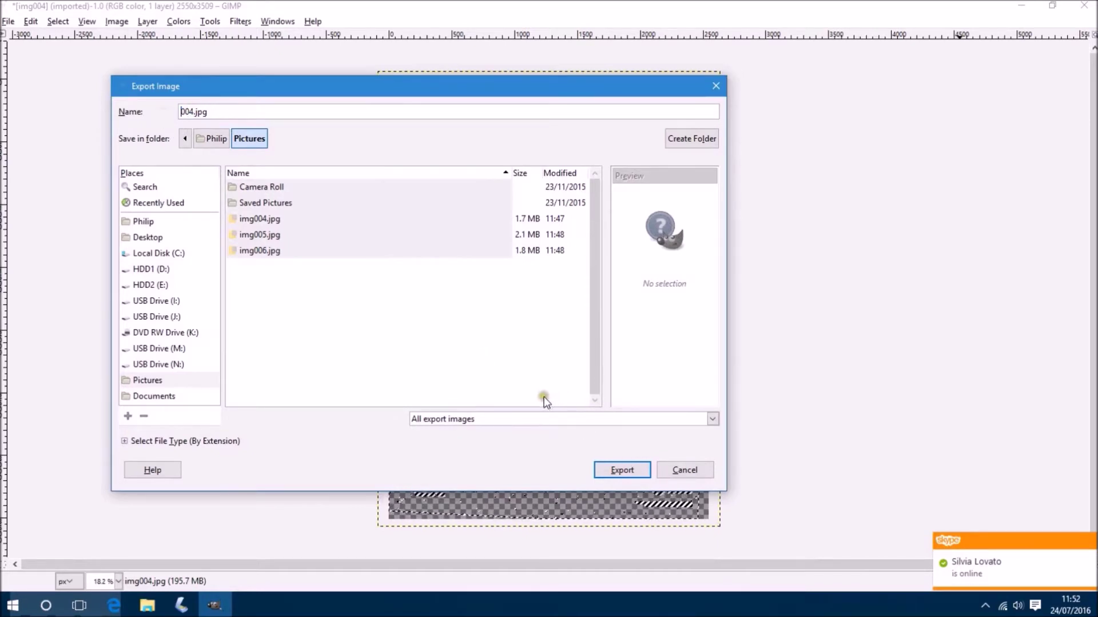
{"action": "left_click", "coordinate": [616, 472]}
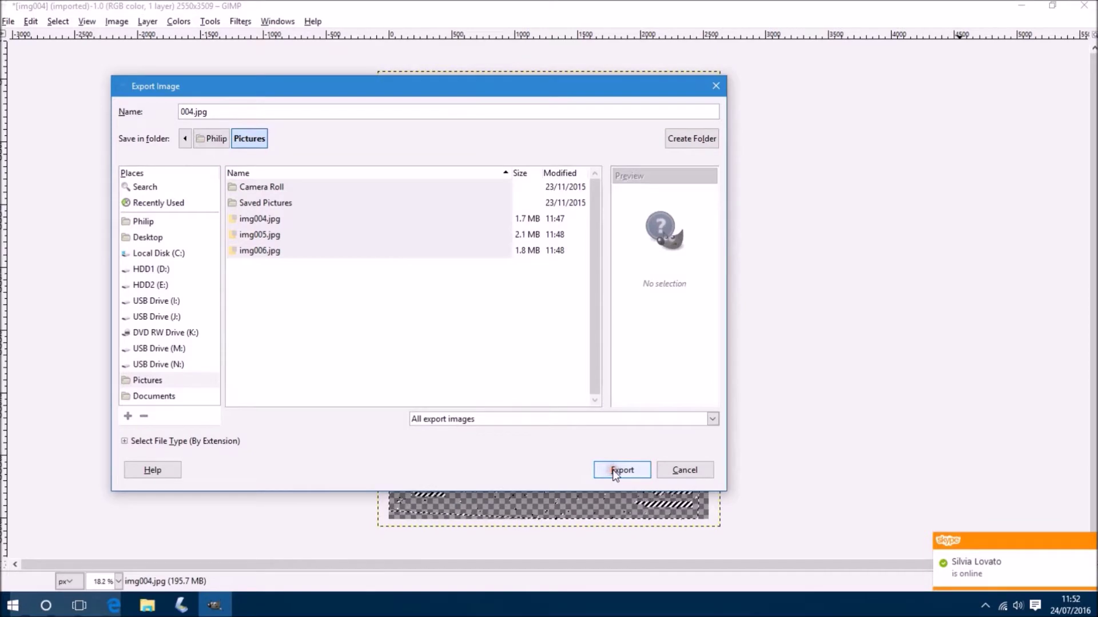
{"action": "left_click", "coordinate": [614, 470]}
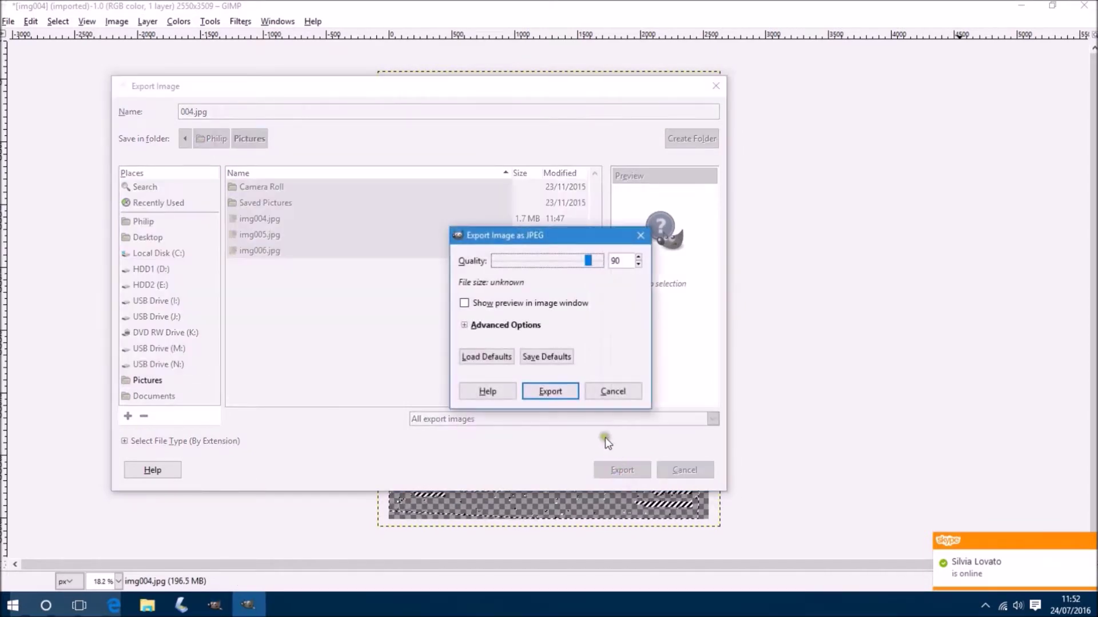
{"action": "left_click", "coordinate": [550, 392]}
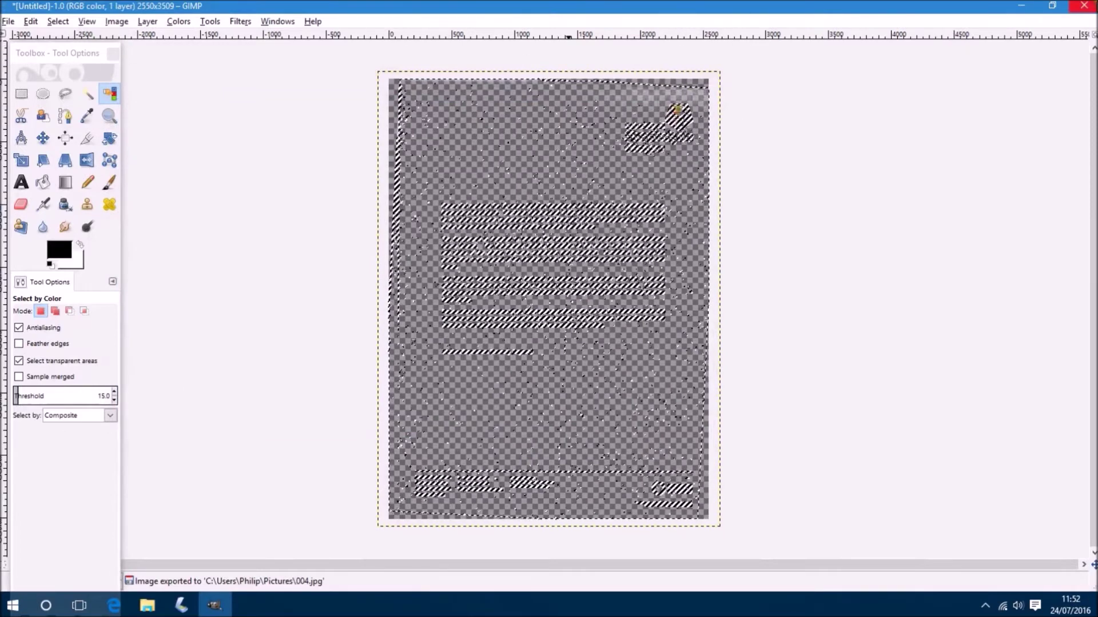
Close the image without saving, then open img005 in GIMP converted to sRGB.
{"action": "left_click", "coordinate": [1084, 8]}
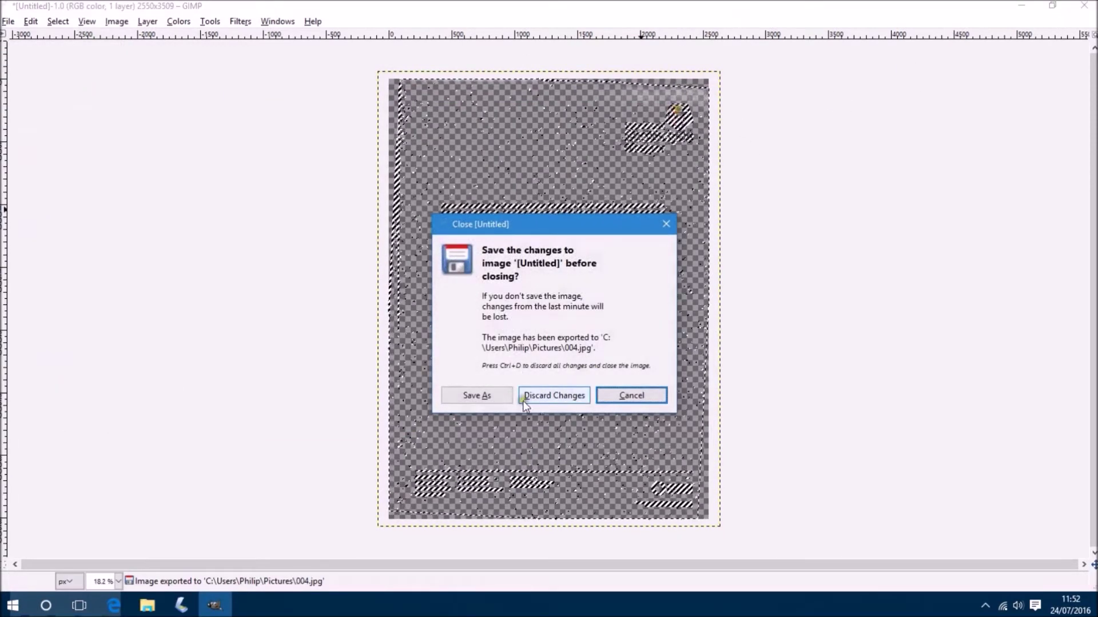
{"action": "left_click", "coordinate": [548, 396]}
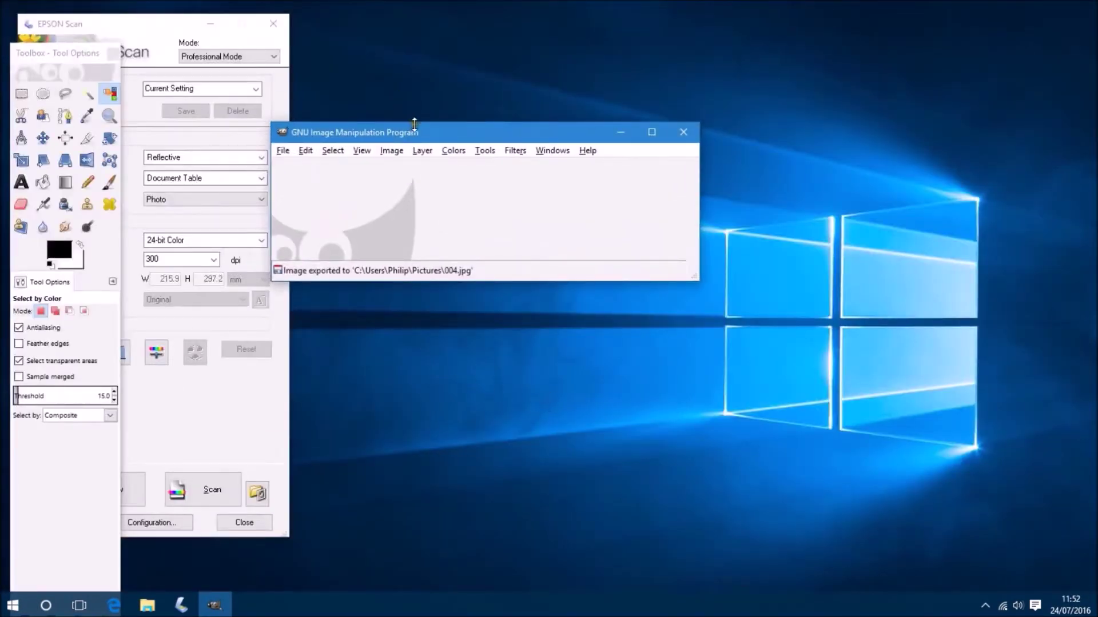
{"action": "double_click", "coordinate": [421, 131]}
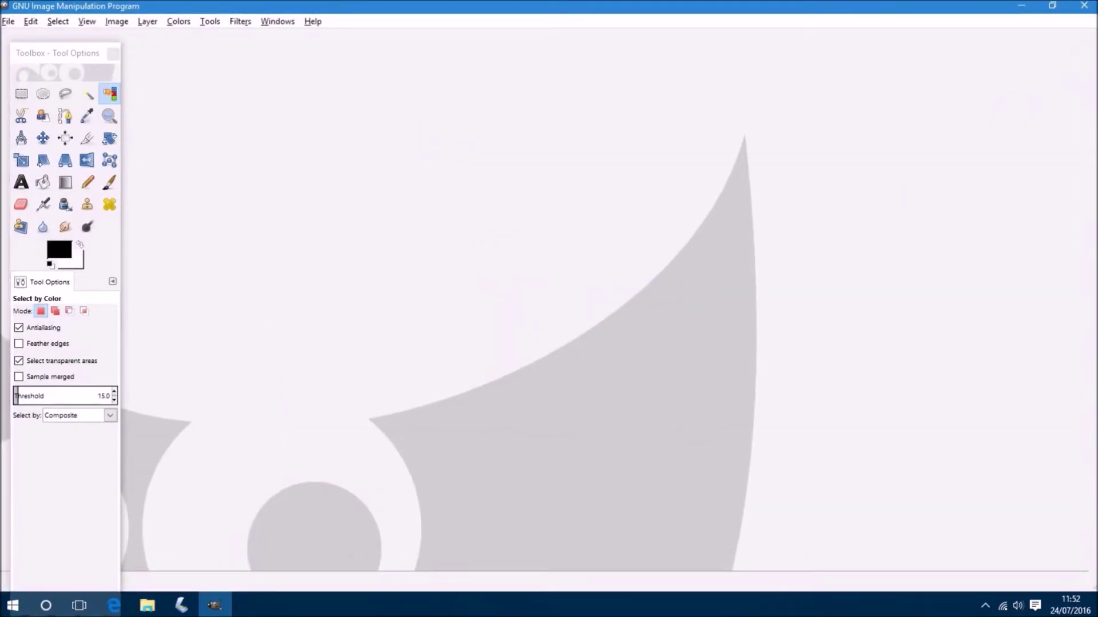
{"action": "left_click", "coordinate": [421, 606]}
{"action": "left_click_drag", "start_coordinate": [943, 257], "coordinate": [635, 231]}
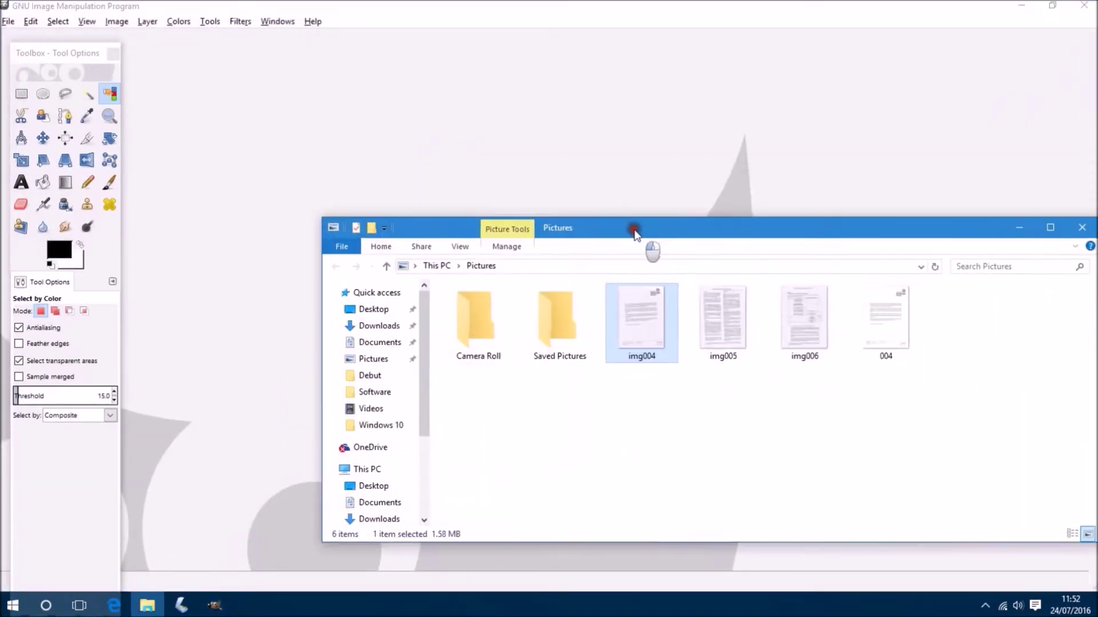
{"action": "left_click", "coordinate": [702, 335]}
{"action": "left_click_drag", "start_coordinate": [713, 374], "coordinate": [558, 171]}
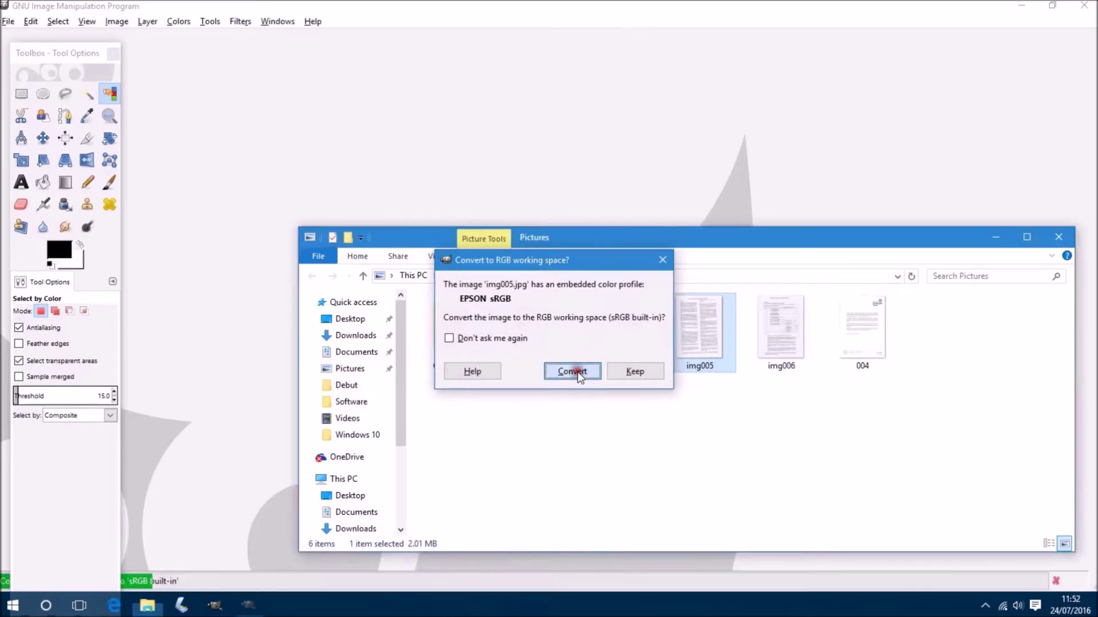
{"action": "left_click", "coordinate": [571, 372]}
{"action": "left_click", "coordinate": [996, 237]}
Rotate img005 by 1.58° so its two text columns sit straight.
{"action": "left_click", "coordinate": [87, 21]}
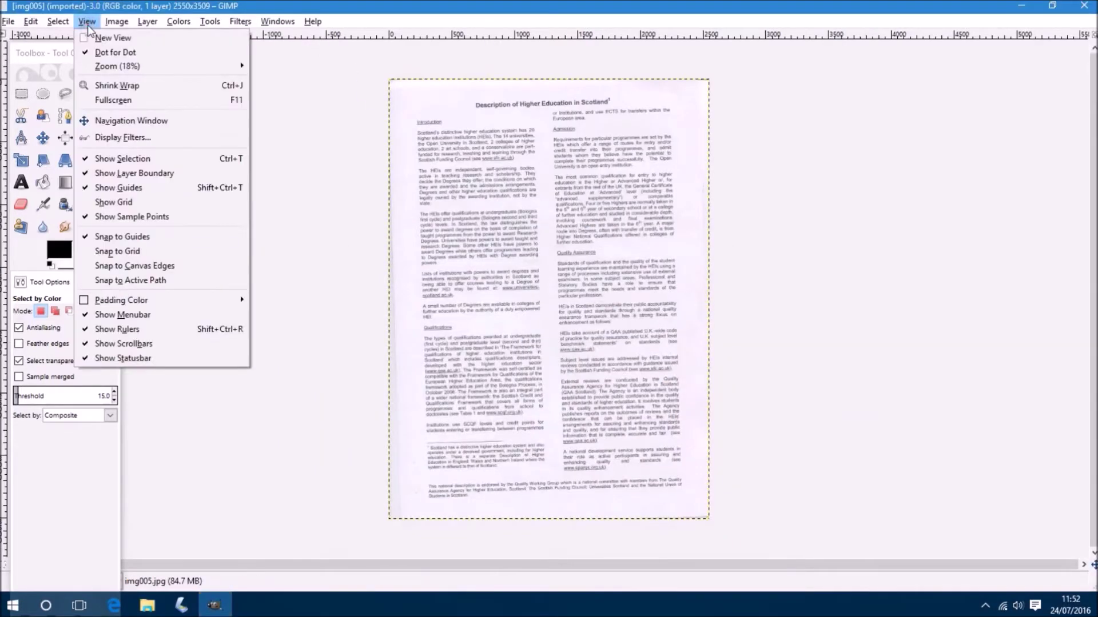
{"action": "left_click", "coordinate": [129, 204]}
{"action": "scroll", "coordinate": [533, 220], "scroll_direction": "up", "scroll_amount": 3}
{"action": "scroll", "coordinate": [532, 220], "scroll_direction": "up", "scroll_amount": 3}
{"action": "scroll", "coordinate": [429, 219], "scroll_direction": "down", "scroll_amount": 2}
{"action": "scroll", "coordinate": [344, 215], "scroll_direction": "up", "scroll_amount": 2}
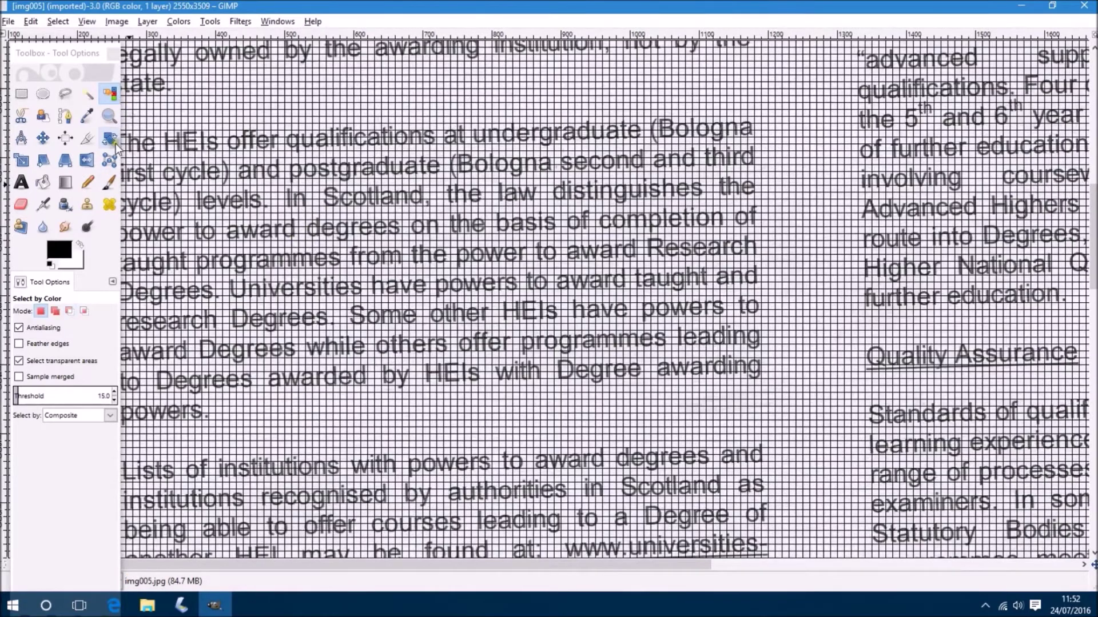
{"action": "left_click", "coordinate": [110, 138]}
{"action": "left_click", "coordinate": [421, 149]}
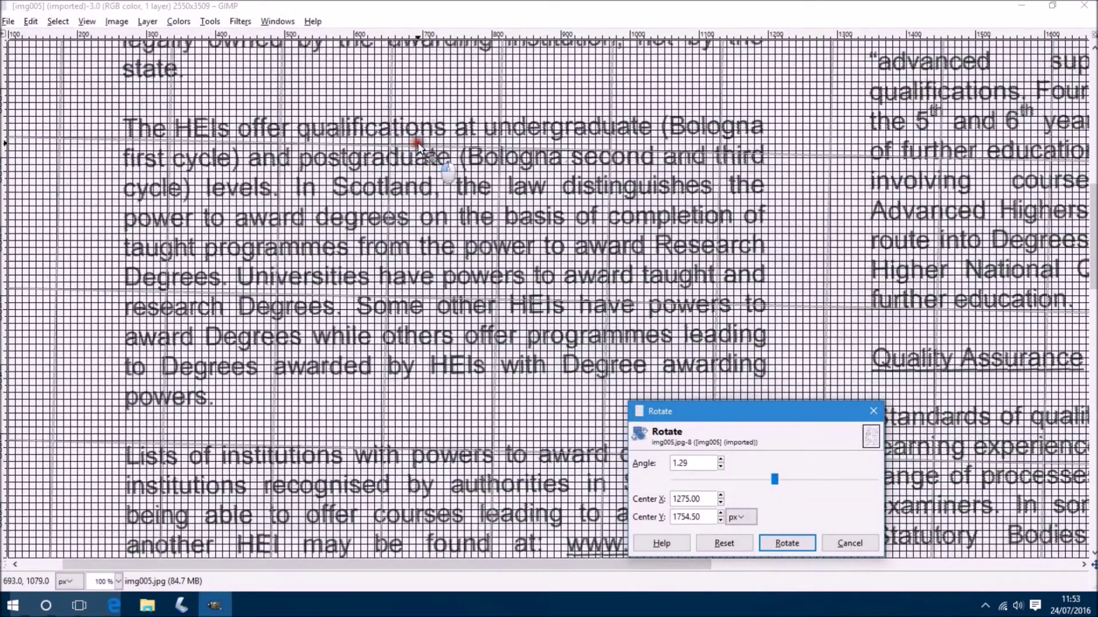
{"action": "left_click_drag", "start_coordinate": [420, 151], "coordinate": [423, 144]}
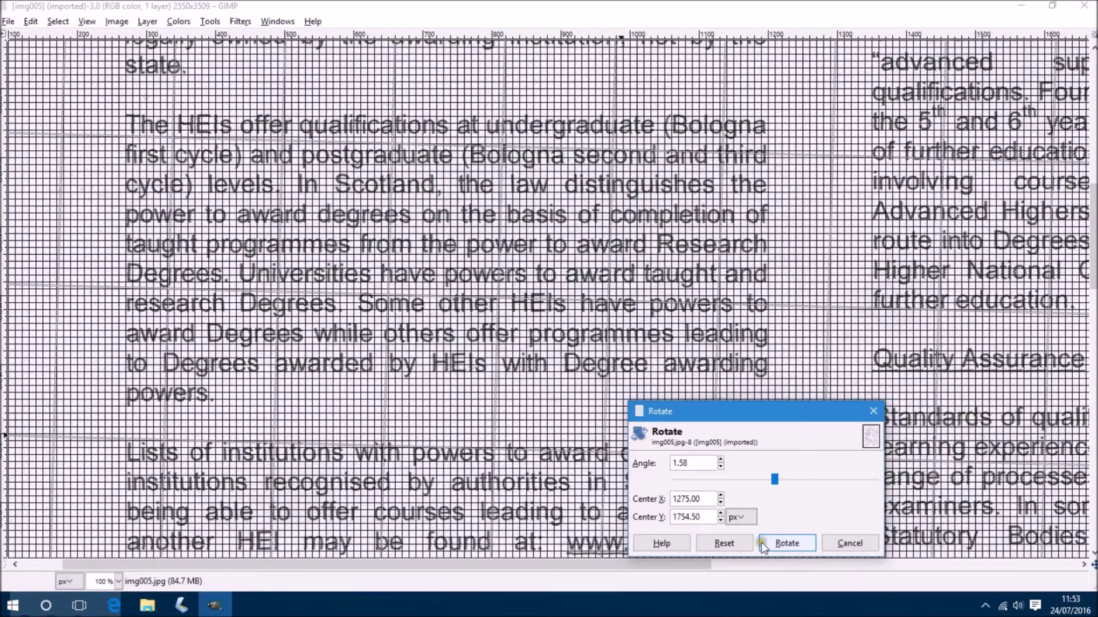
{"action": "left_click", "coordinate": [783, 543]}
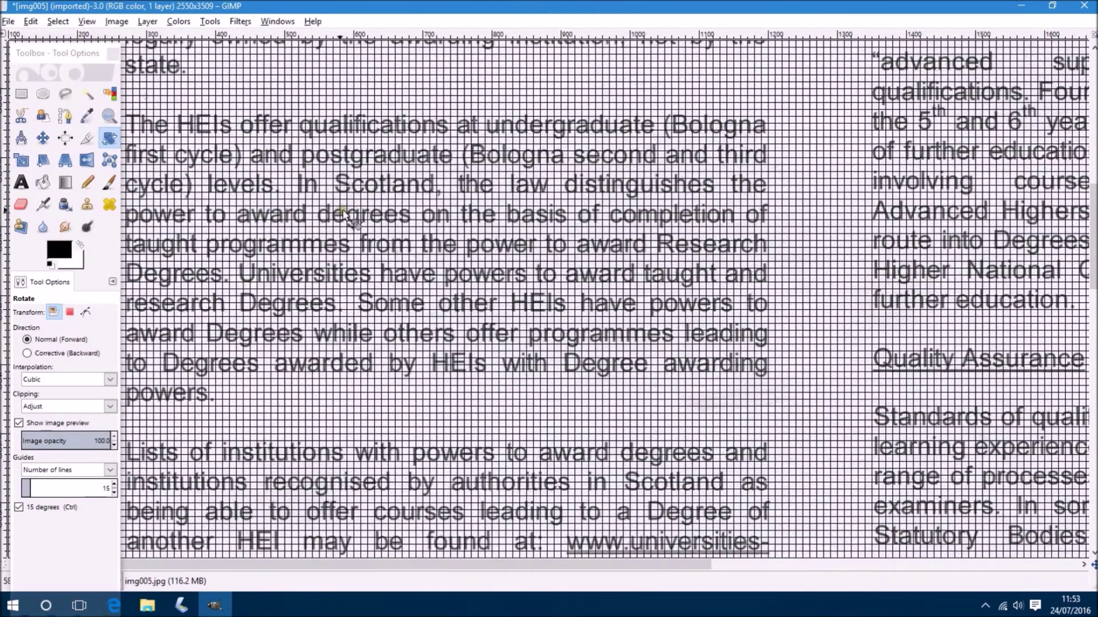
{"action": "scroll", "coordinate": [343, 217], "scroll_direction": "down", "scroll_amount": 3}
{"action": "left_click", "coordinate": [109, 94]}
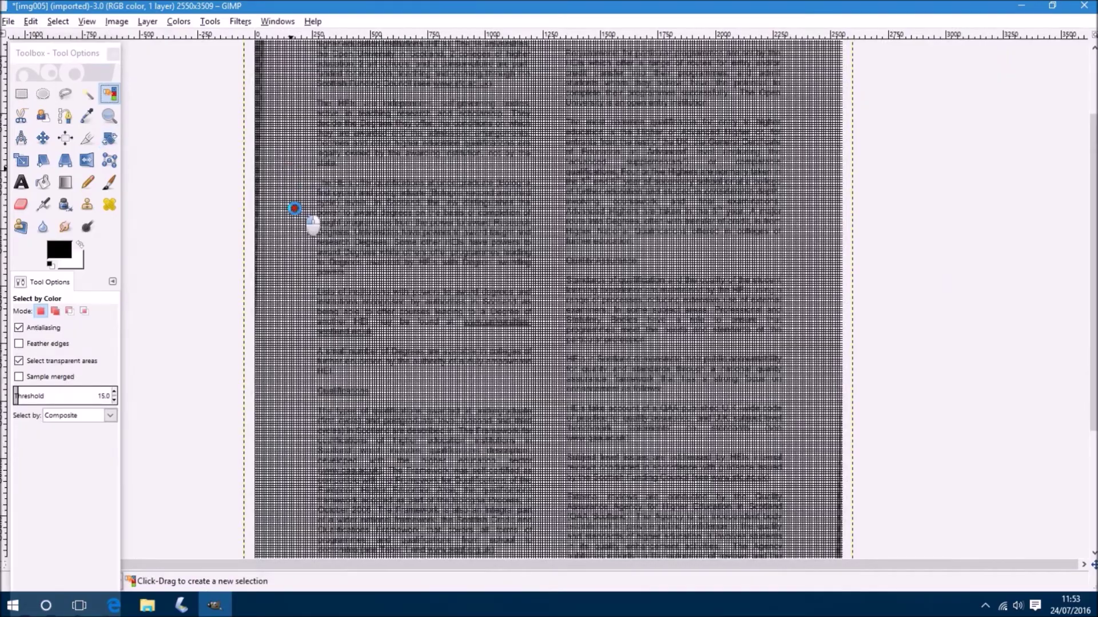
Select and delete img005's white background, then undo the deletion.
{"action": "left_click", "coordinate": [294, 209]}
{"action": "scroll", "coordinate": [305, 283], "scroll_direction": "down", "scroll_amount": 3}
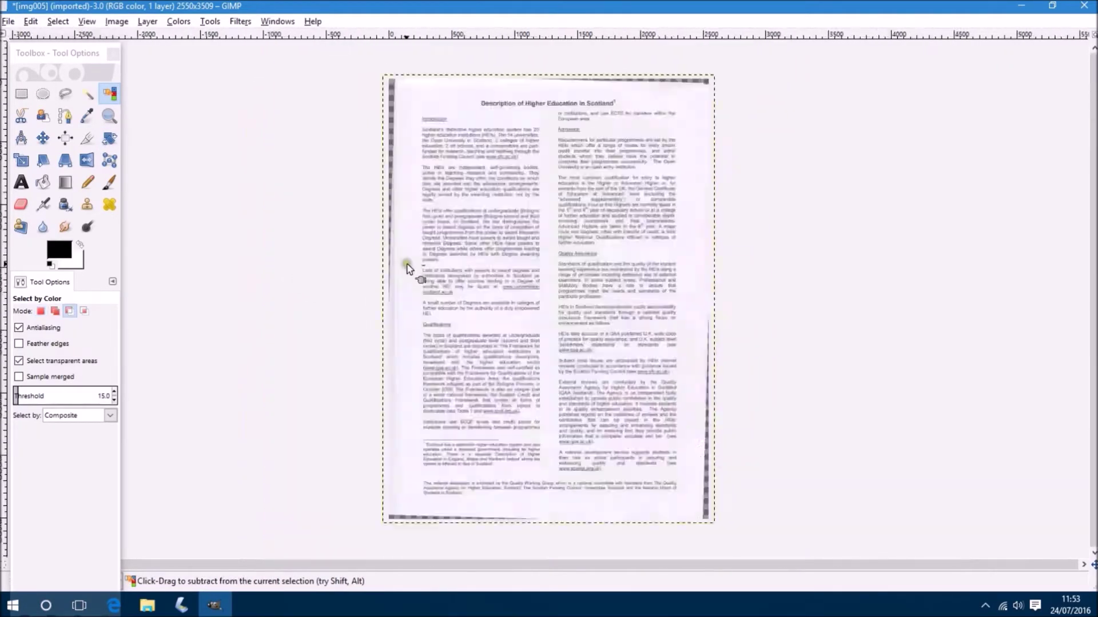
{"action": "key", "text": "Delete"}
{"action": "key", "text": "ctrl+z"}
{"action": "scroll", "coordinate": [473, 172], "scroll_direction": "up", "scroll_amount": 3}
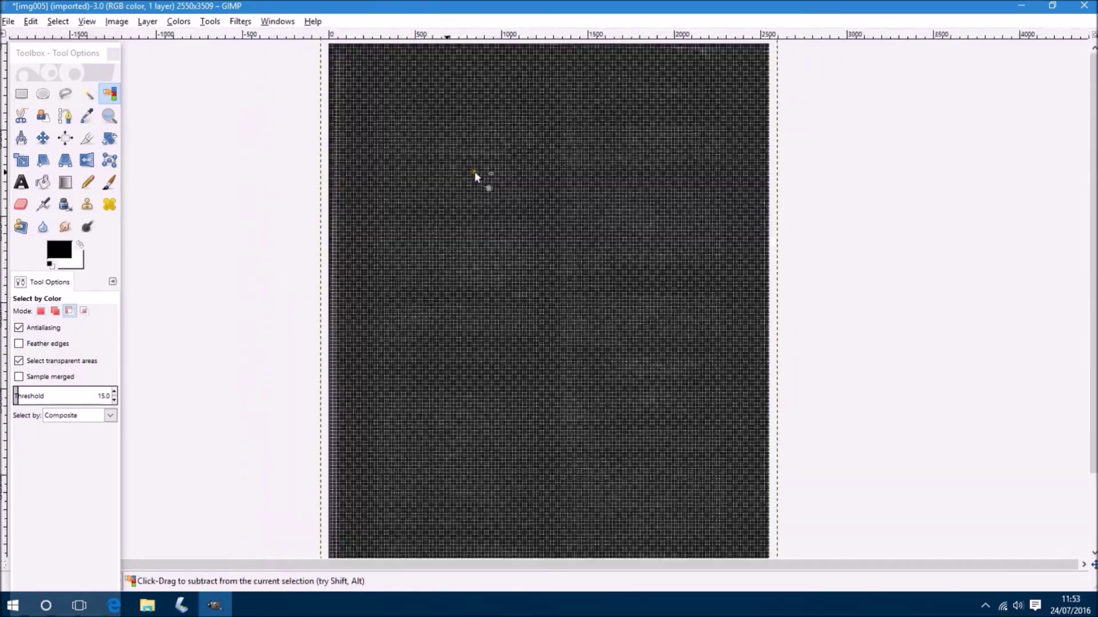
{"action": "scroll", "coordinate": [473, 172], "scroll_direction": "up", "scroll_amount": 2}
Export the img005 page to Pictures as 005.jpg.
{"action": "left_click", "coordinate": [8, 20]}
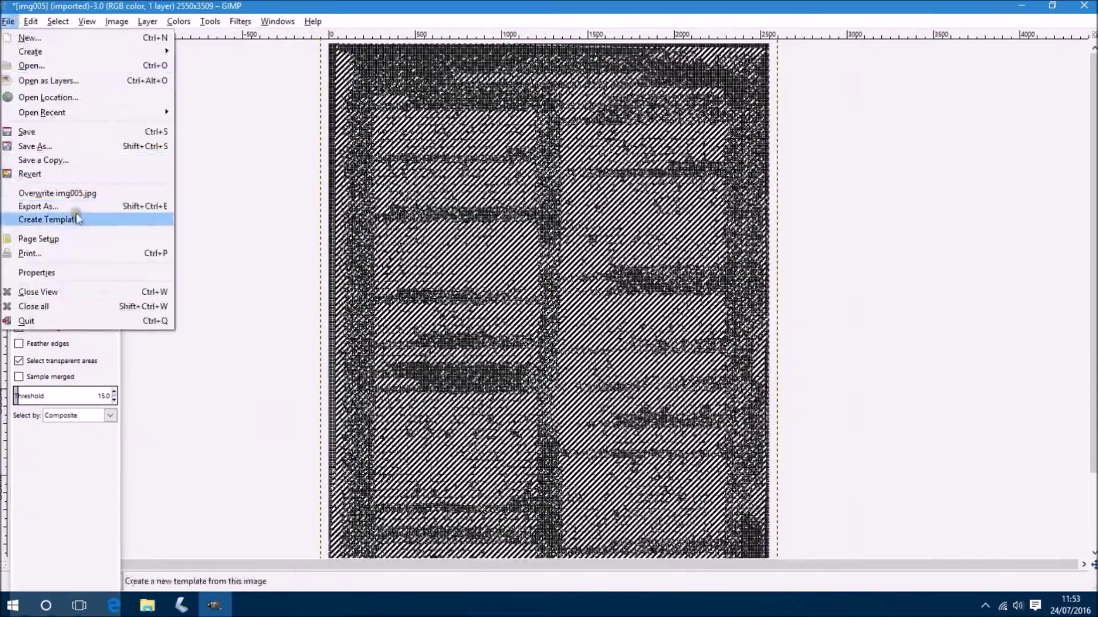
{"action": "left_click", "coordinate": [68, 205]}
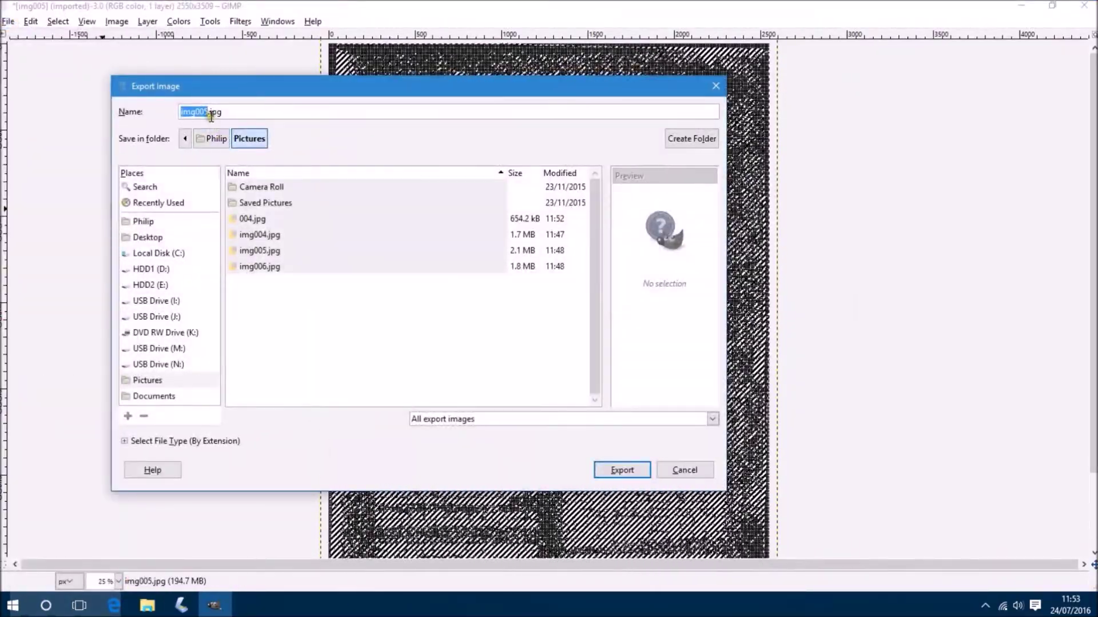
{"action": "type", "text": "005"}
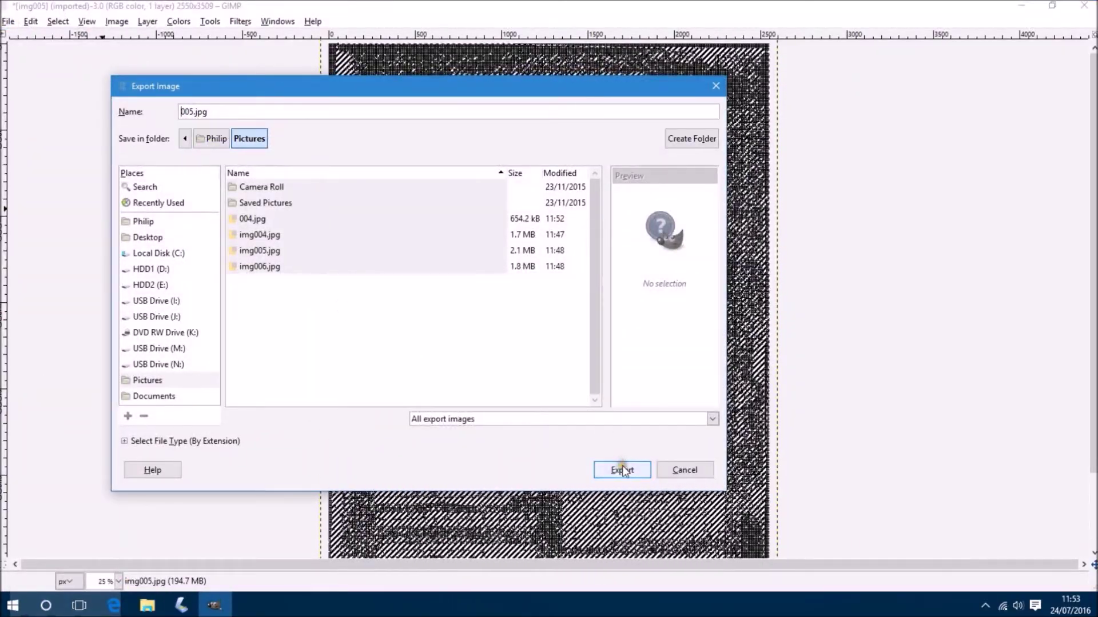
{"action": "left_click", "coordinate": [621, 470]}
{"action": "left_click", "coordinate": [550, 392]}
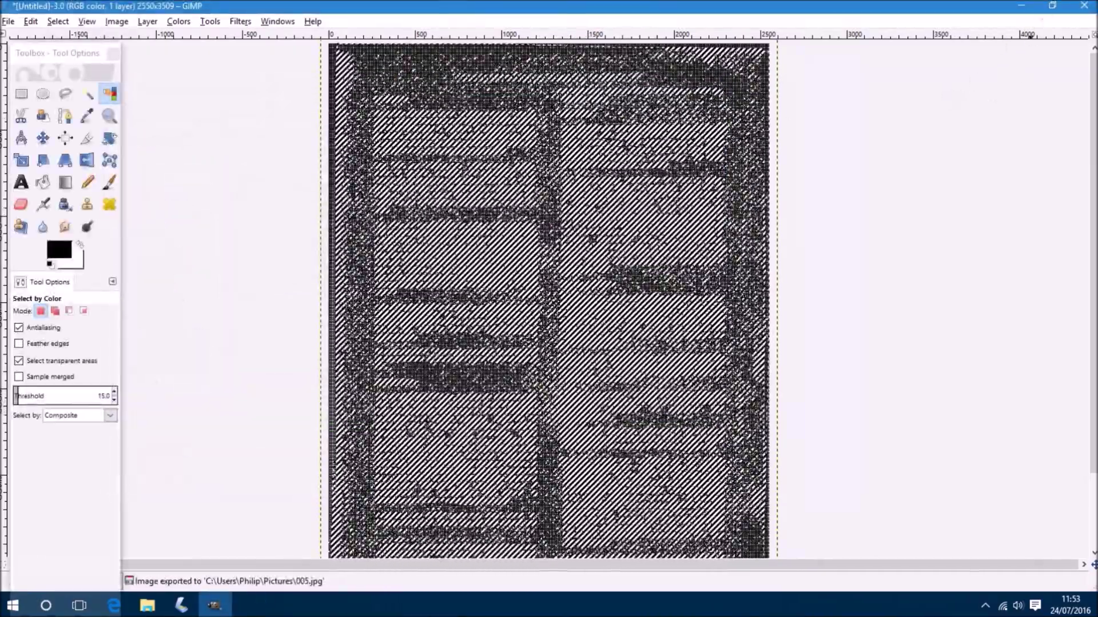
Close img005 discarding changes, then open img006 in GIMP converted to sRGB.
{"action": "left_click", "coordinate": [1081, 7]}
{"action": "left_click", "coordinate": [556, 393]}
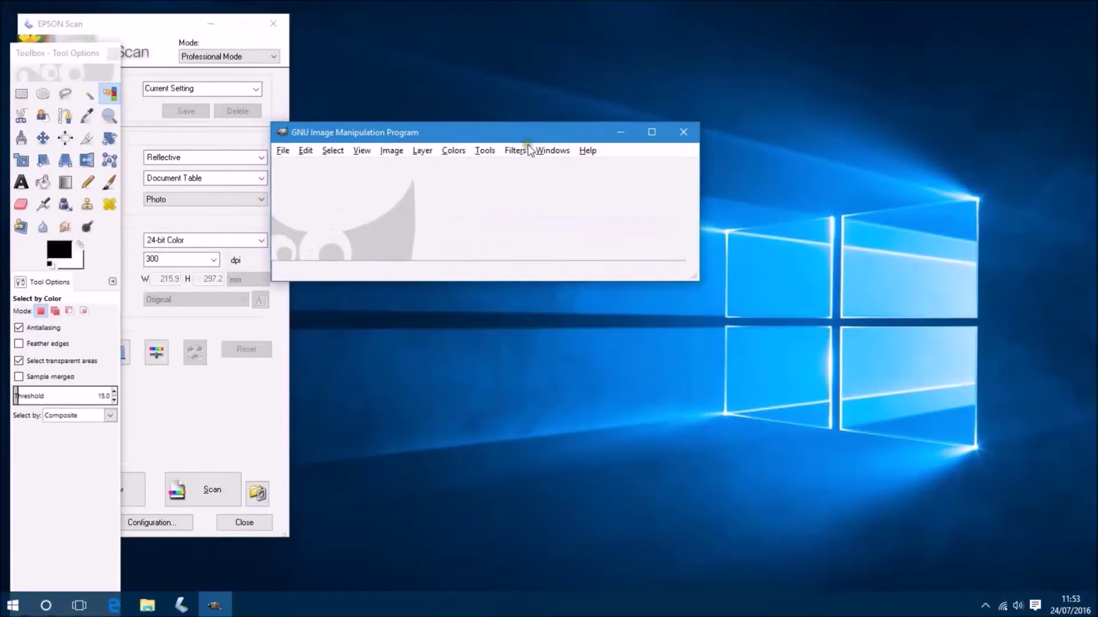
{"action": "double_click", "coordinate": [531, 141]}
{"action": "left_click", "coordinate": [146, 606]}
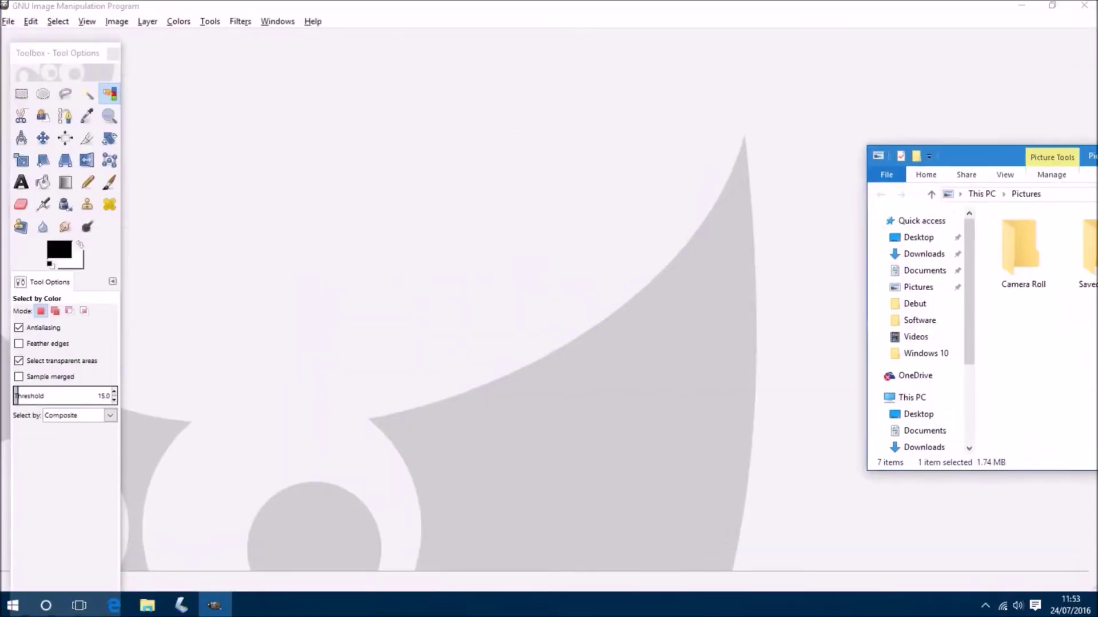
{"action": "left_click_drag", "start_coordinate": [986, 196], "coordinate": [722, 160]}
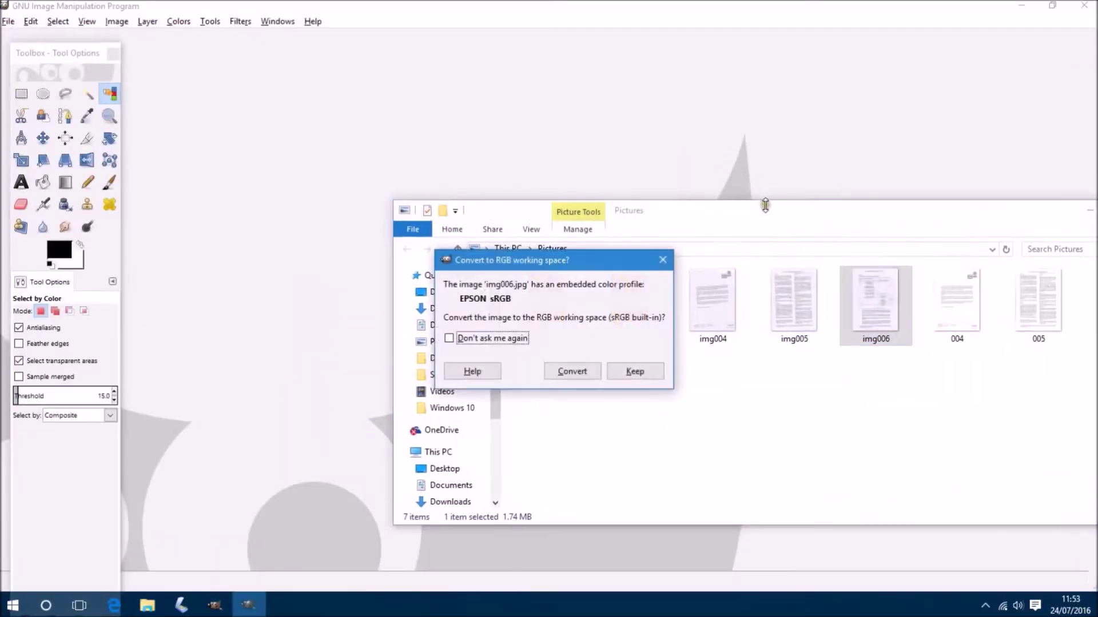
{"action": "left_click", "coordinate": [563, 373]}
{"action": "left_click", "coordinate": [86, 21]}
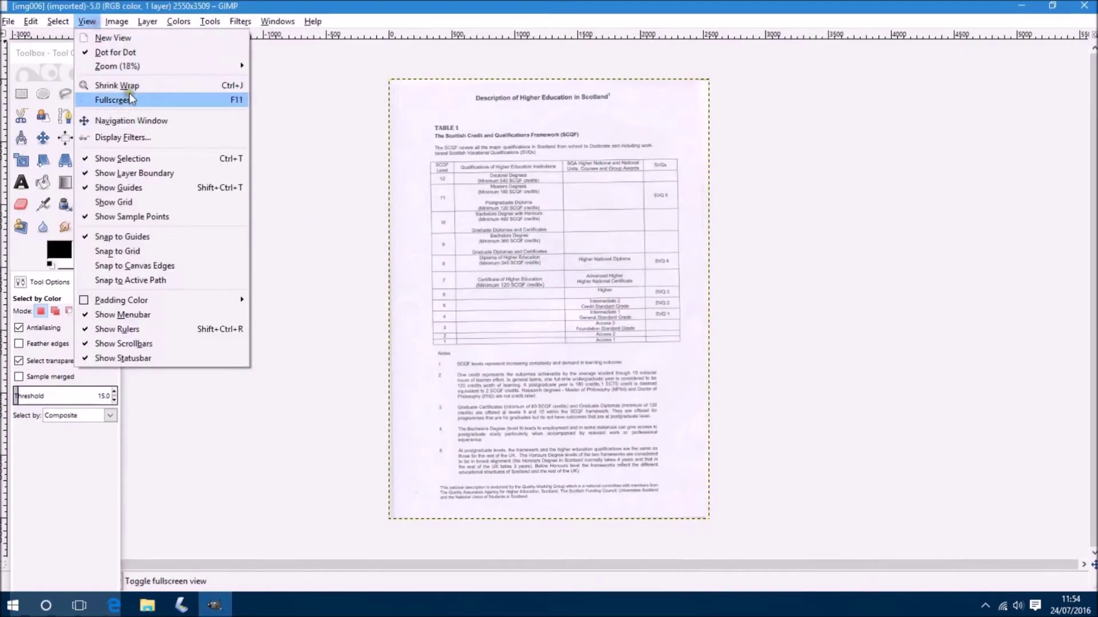
Rotate the img006 table page by about 0.79° so its table lines run straight.
{"action": "left_click", "coordinate": [137, 199]}
{"action": "scroll", "coordinate": [489, 150], "scroll_direction": "up", "scroll_amount": 3}
{"action": "scroll", "coordinate": [429, 172], "scroll_direction": "up", "scroll_amount": 2}
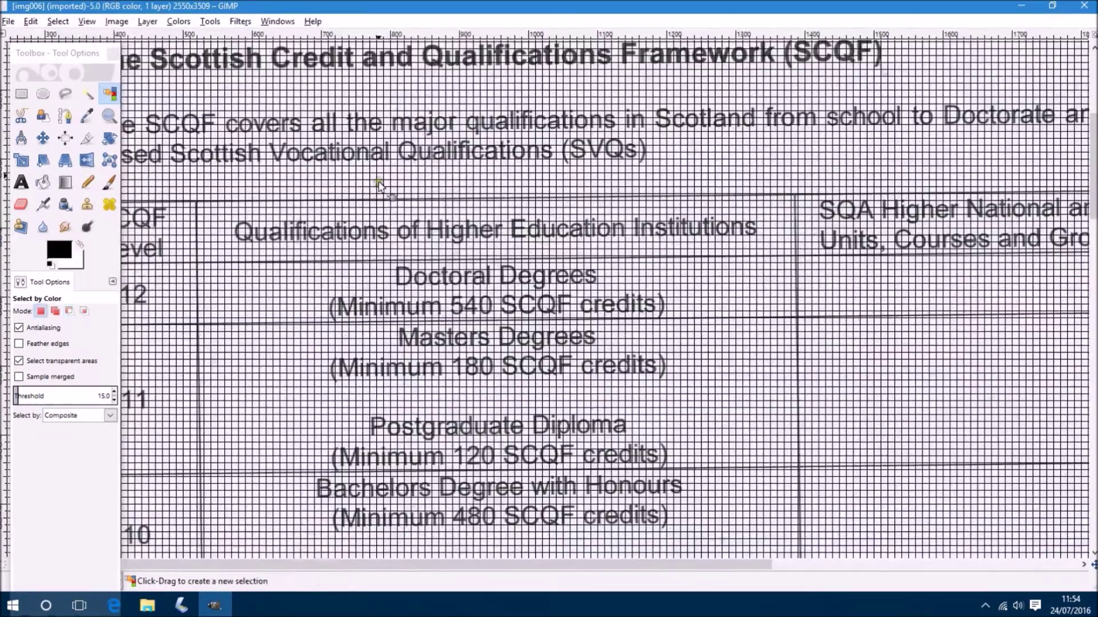
{"action": "left_click", "coordinate": [466, 119]}
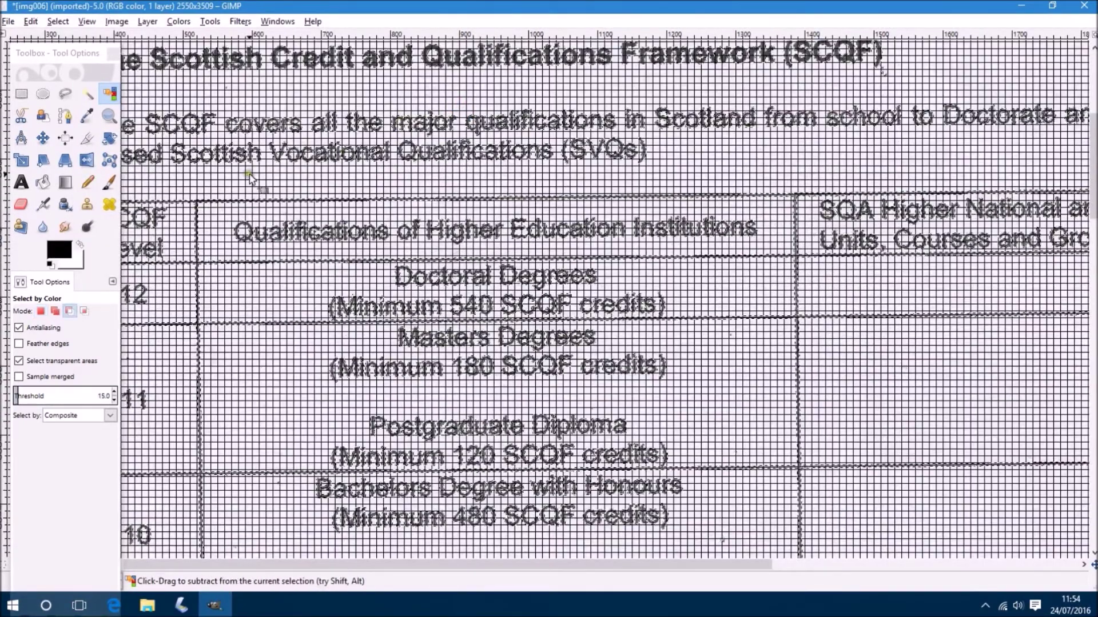
{"action": "left_click", "coordinate": [111, 142]}
{"action": "left_click_drag", "start_coordinate": [466, 119], "coordinate": [436, 92]}
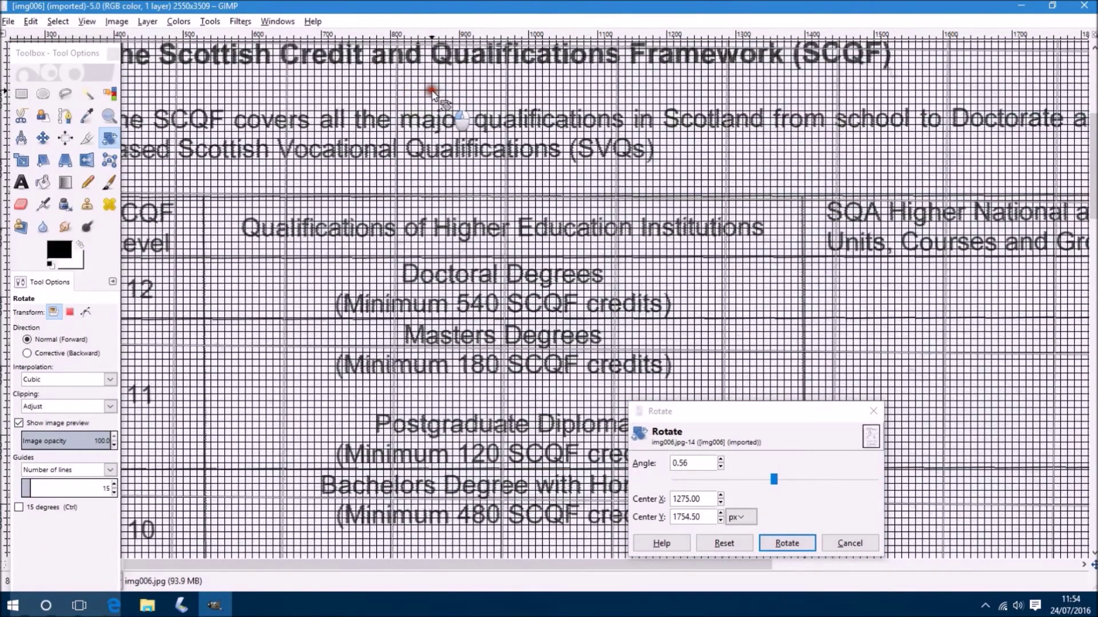
{"action": "left_click_drag", "start_coordinate": [436, 92], "coordinate": [435, 89]}
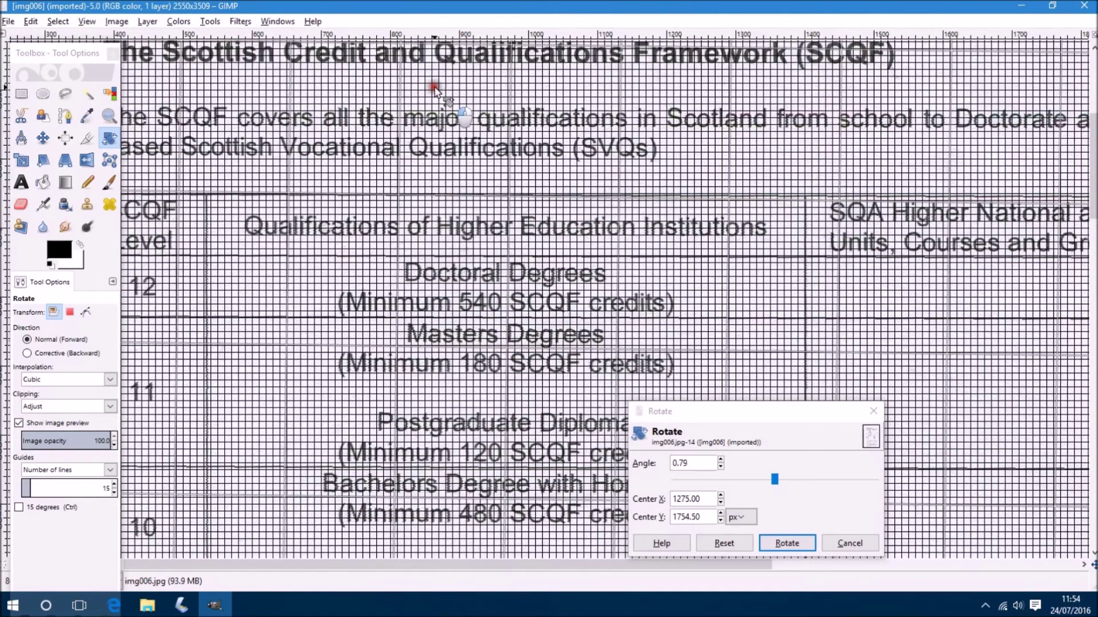
{"action": "left_click", "coordinate": [787, 544]}
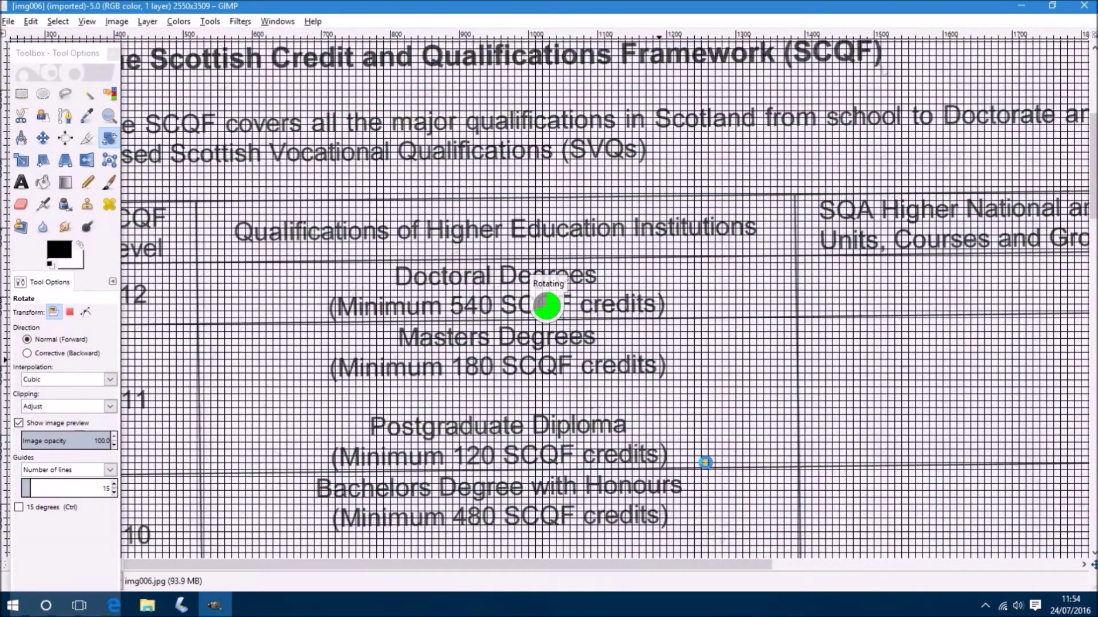
{"action": "scroll", "coordinate": [195, 208], "scroll_direction": "down", "scroll_amount": 1}
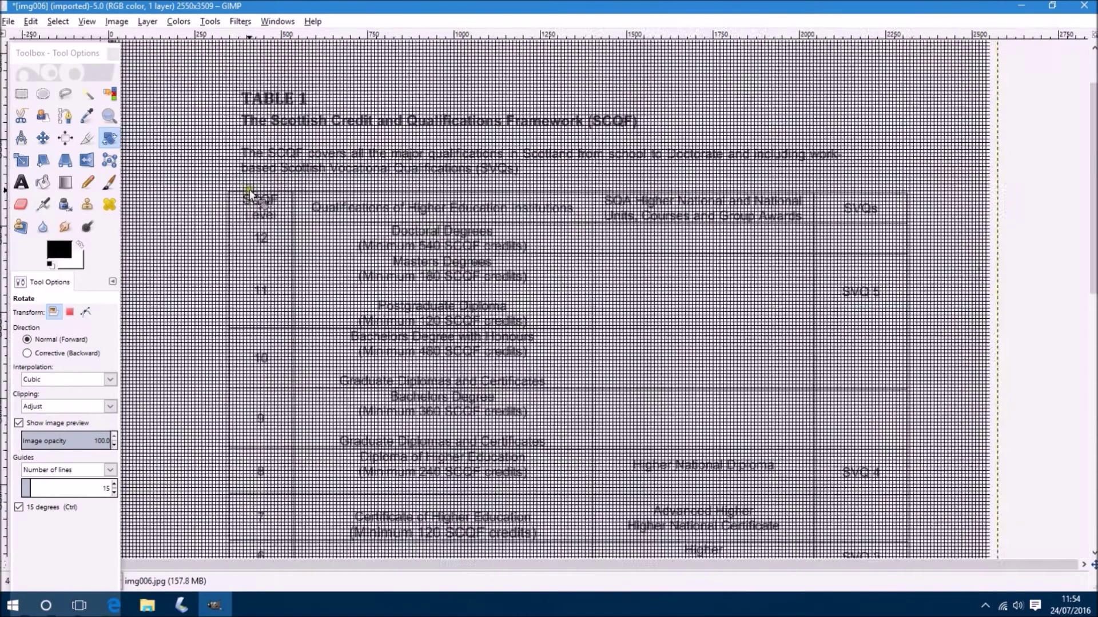
{"action": "scroll", "coordinate": [205, 196], "scroll_direction": "down", "scroll_amount": 1}
{"action": "left_click", "coordinate": [111, 93]}
Select similar-coloured areas, then export the page as 006.jpg with default JPEG options.
{"action": "left_click", "coordinate": [339, 207]}
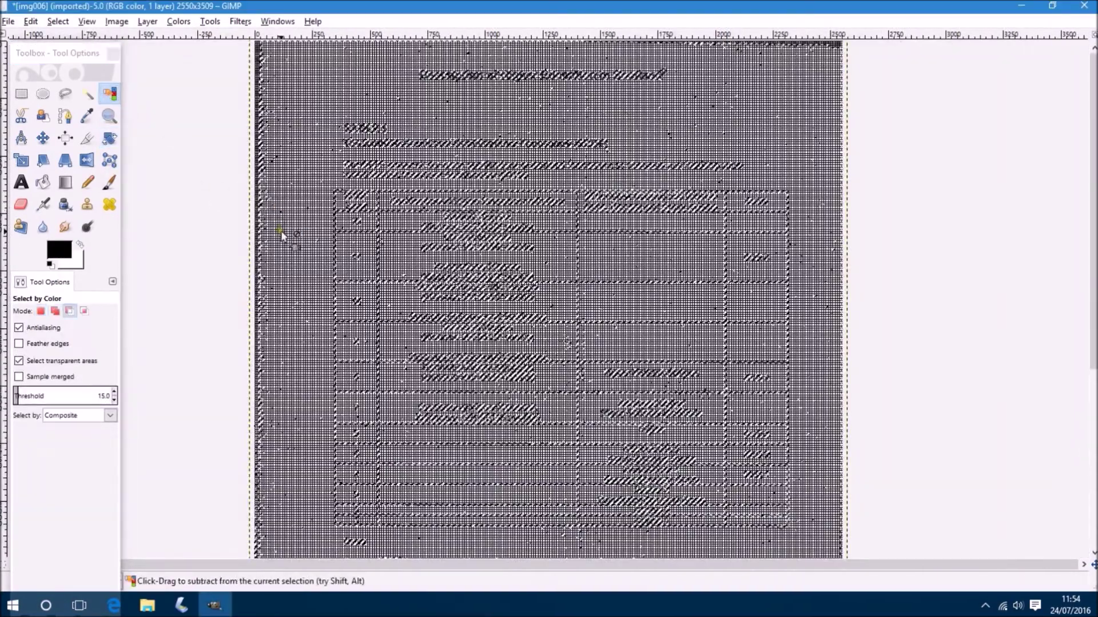
{"action": "scroll", "coordinate": [339, 206], "scroll_direction": "down", "scroll_amount": 1}
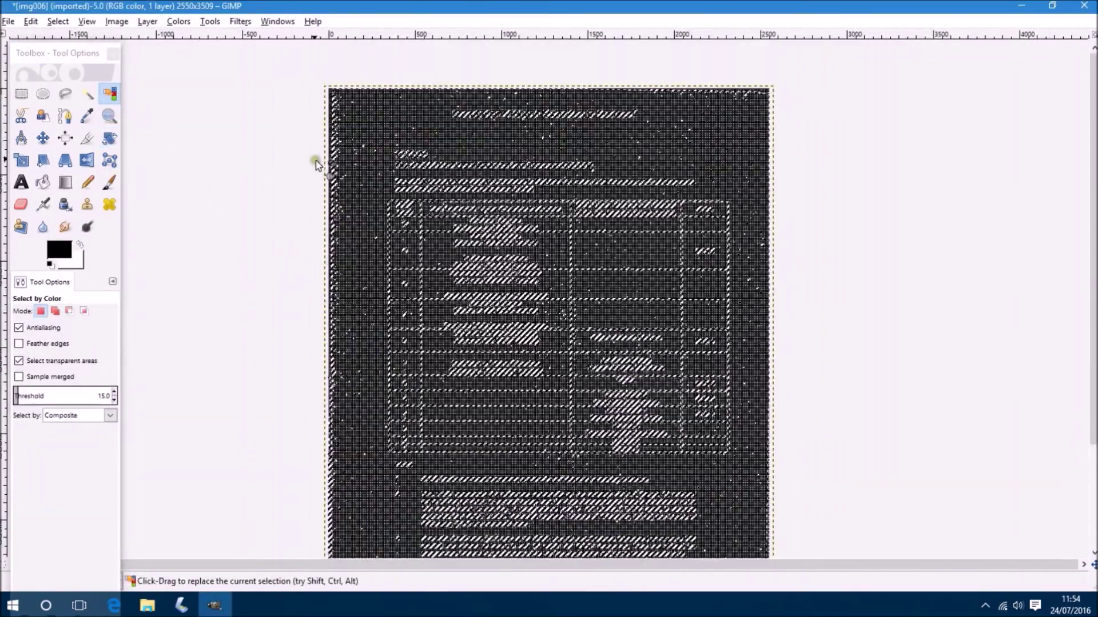
{"action": "left_click", "coordinate": [10, 21]}
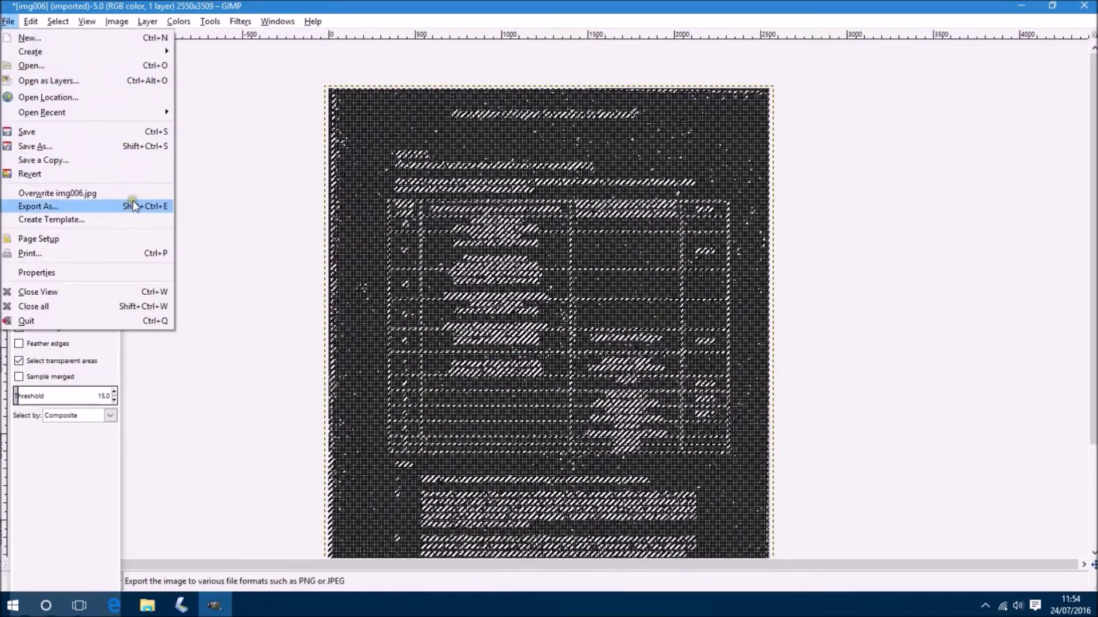
{"action": "left_click", "coordinate": [37, 206]}
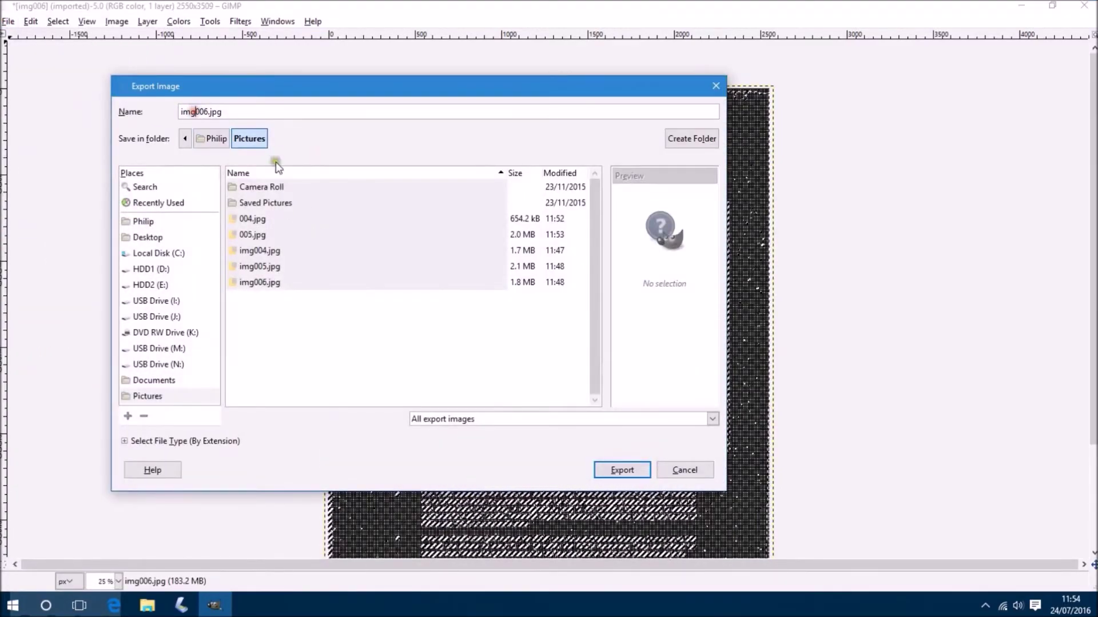
{"action": "key", "text": "BackSpace"}
{"action": "type", "text": "006"}
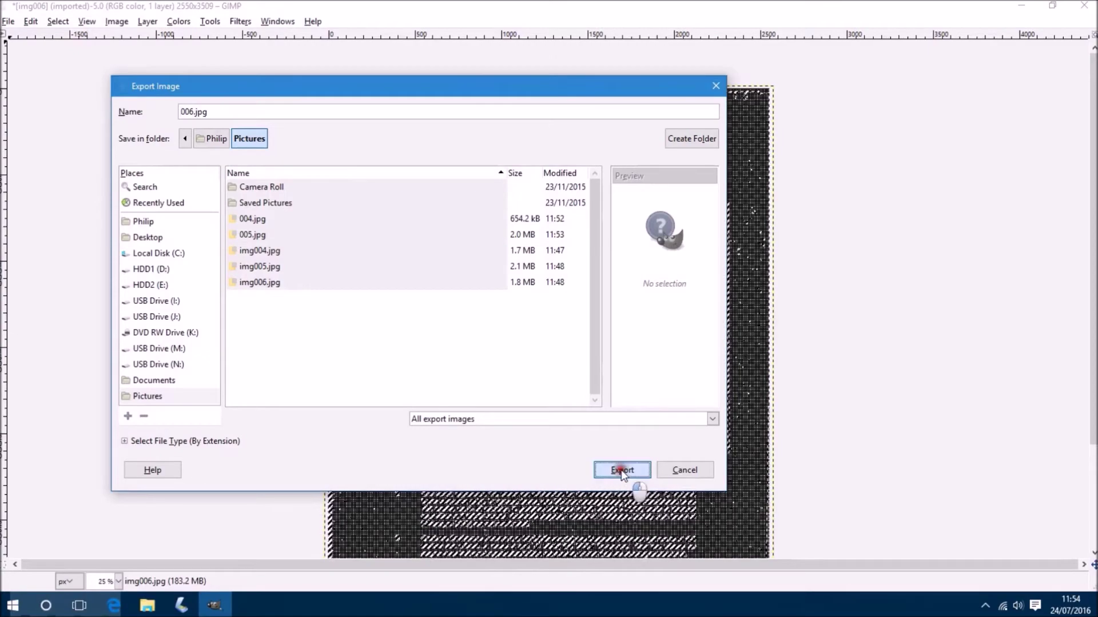
{"action": "left_click", "coordinate": [622, 470]}
{"action": "left_click", "coordinate": [548, 390]}
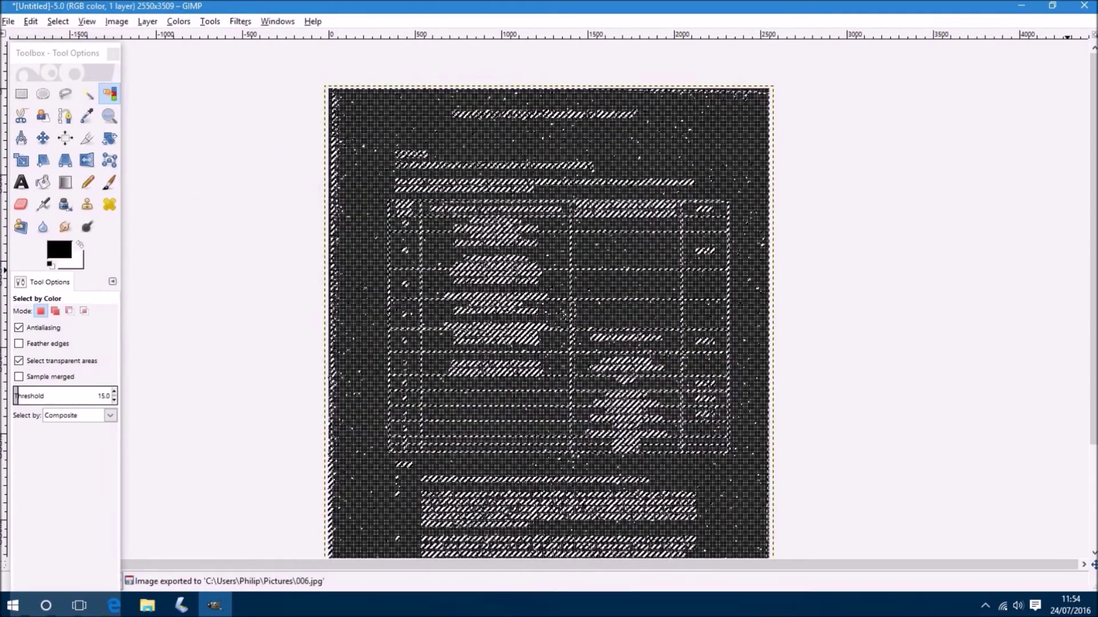
Close the image without saving changes and quit GIMP.
{"action": "key", "text": "ctrl+w"}
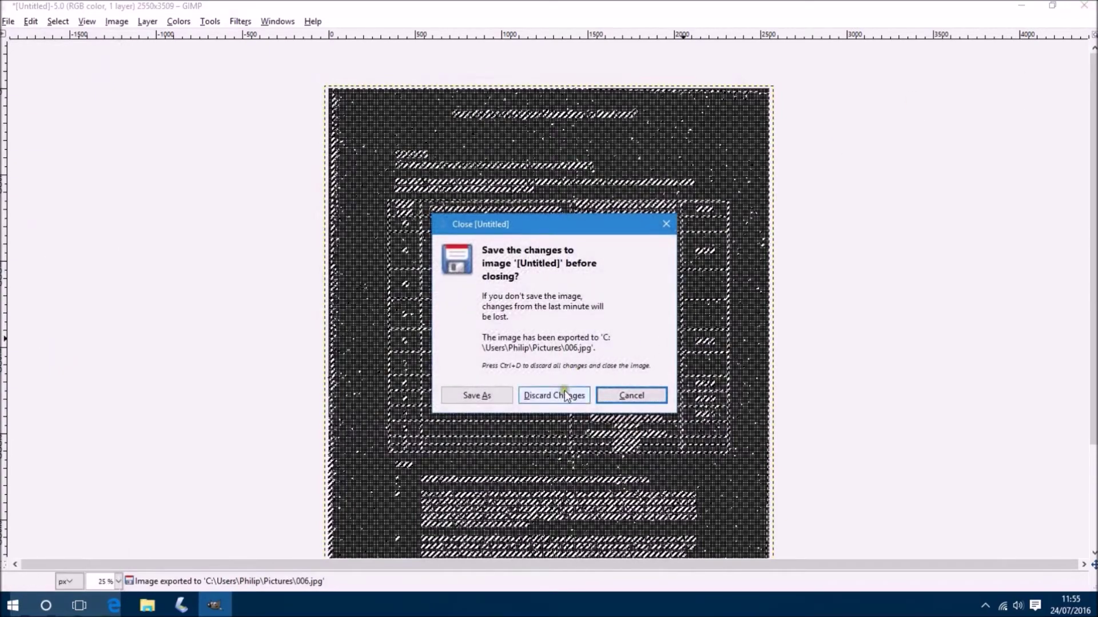
{"action": "left_click", "coordinate": [565, 394]}
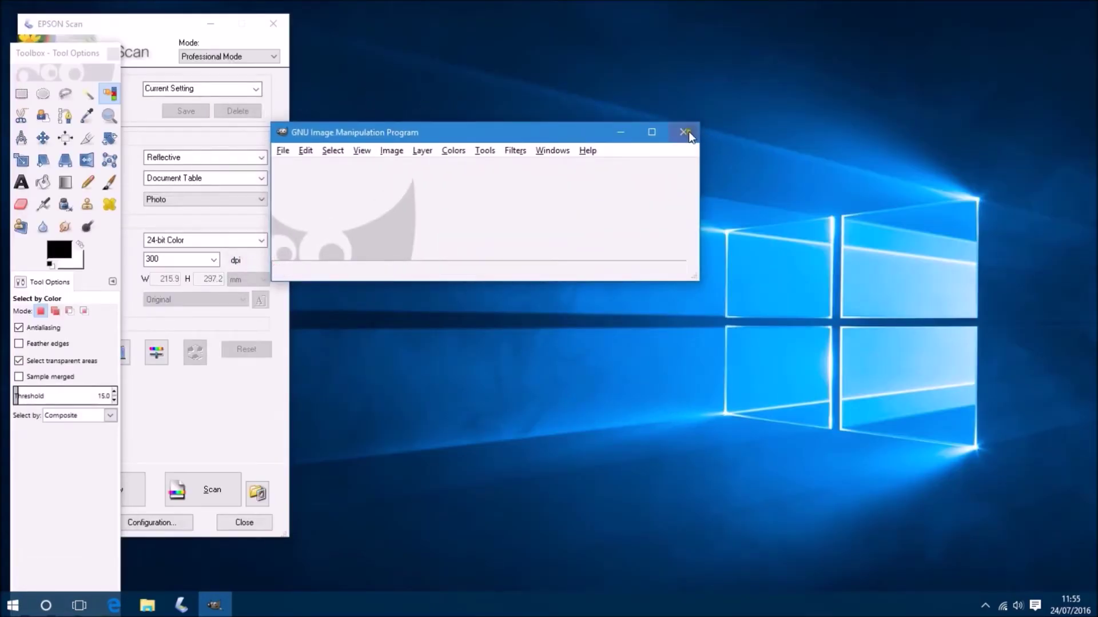
{"action": "left_click", "coordinate": [691, 133]}
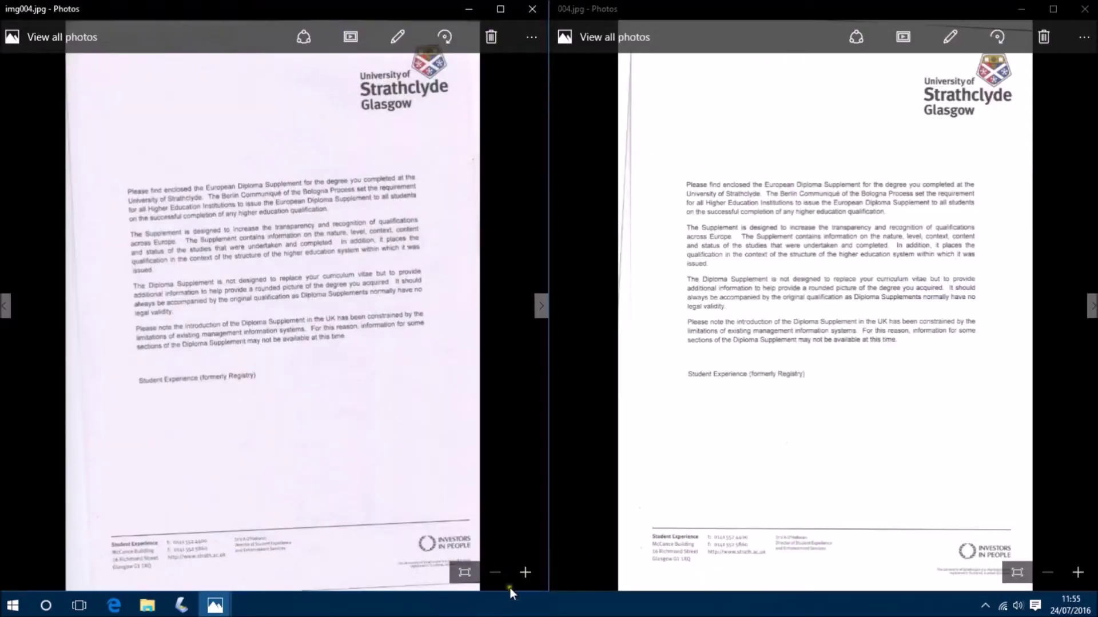
Compare original scans img005 and img006 against the cleaned 005.jpg and 006.jpg.
{"action": "left_click", "coordinate": [541, 306]}
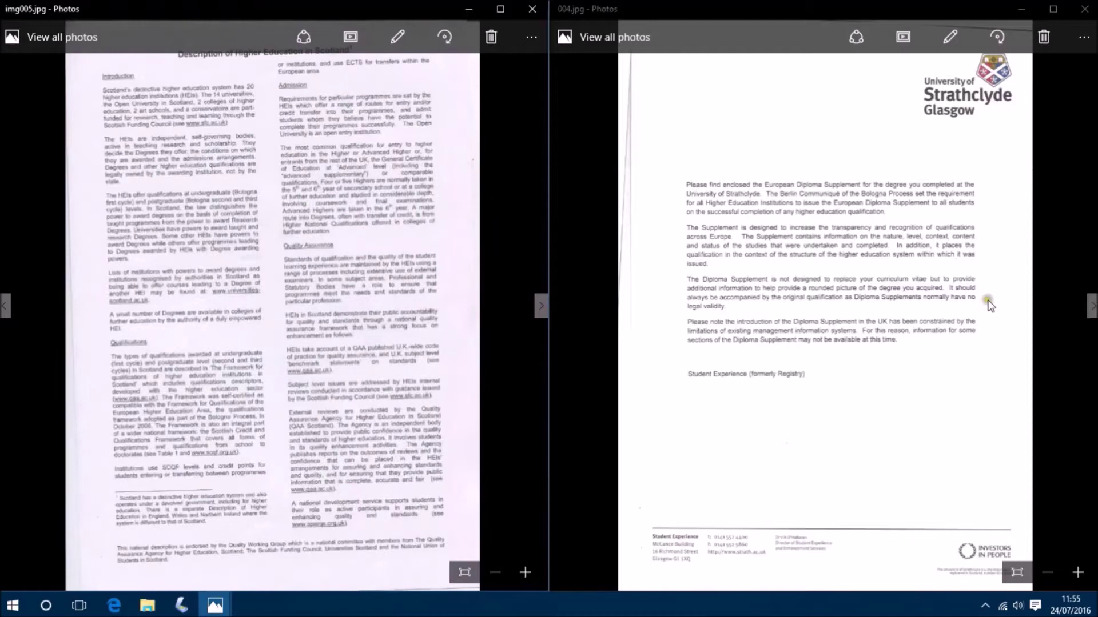
{"action": "left_click", "coordinate": [1091, 311]}
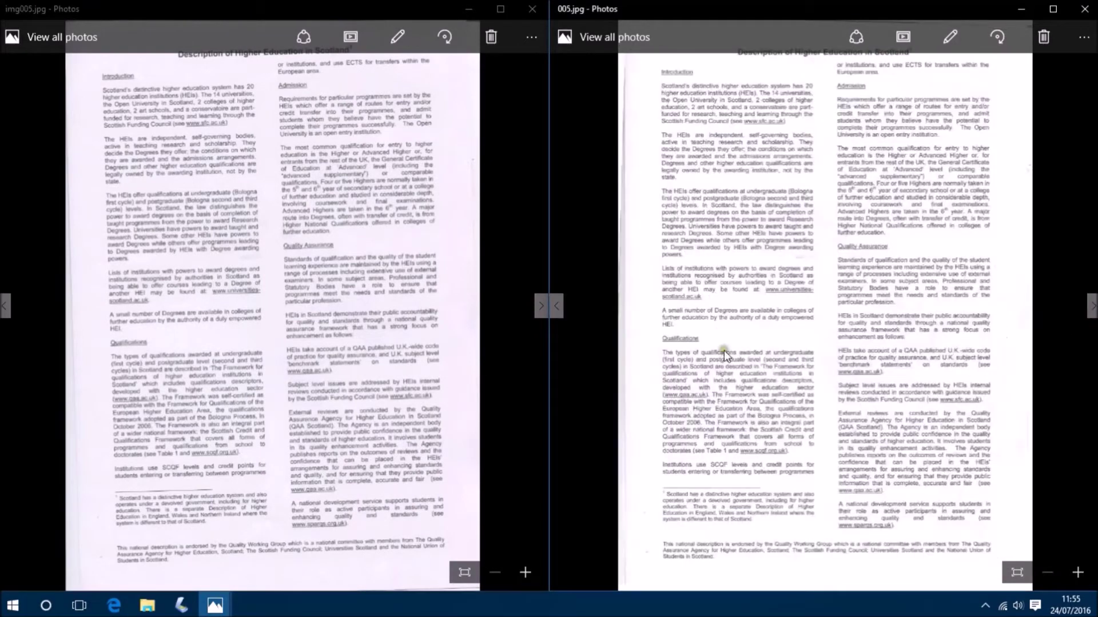
{"action": "left_click", "coordinate": [545, 308]}
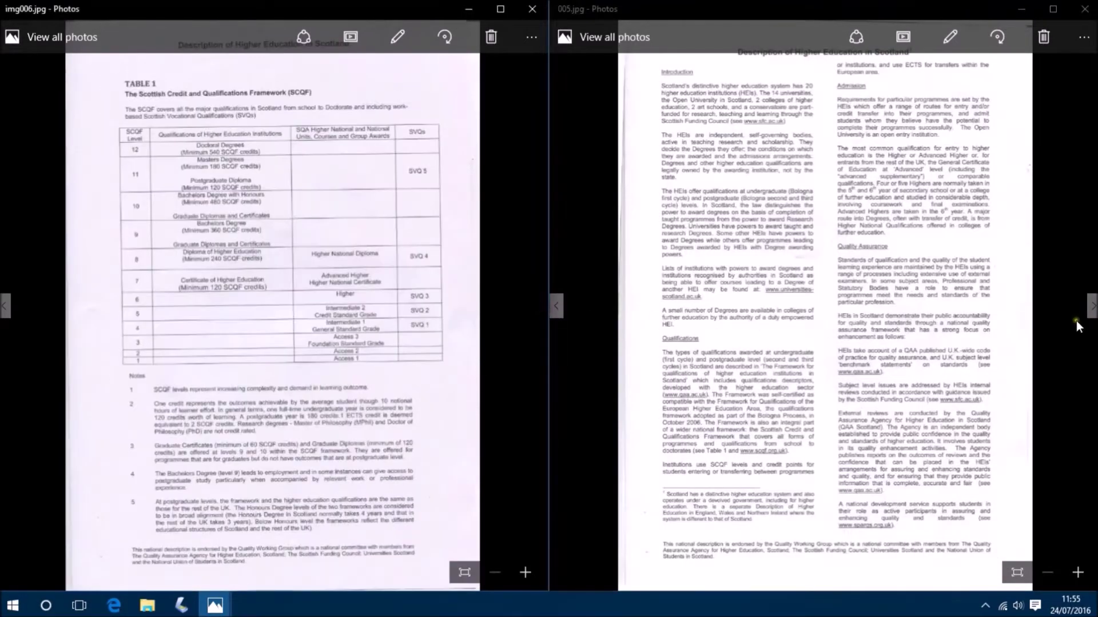
{"action": "left_click", "coordinate": [1091, 308]}
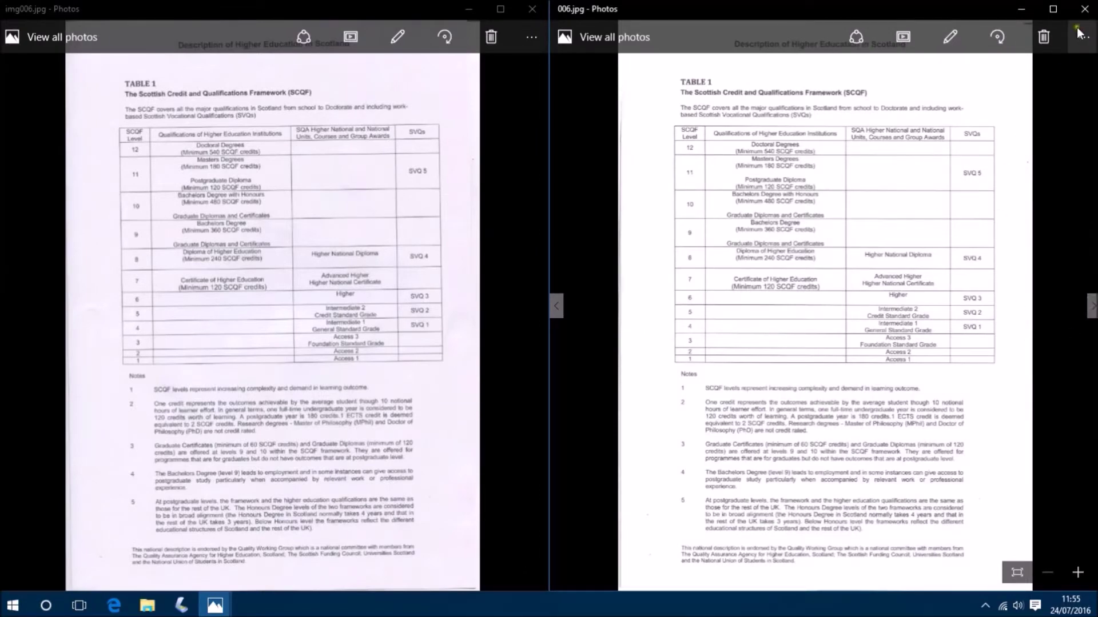
Close the photo viewers and open scan 004 for editing in Paint.
{"action": "left_click", "coordinate": [1084, 9]}
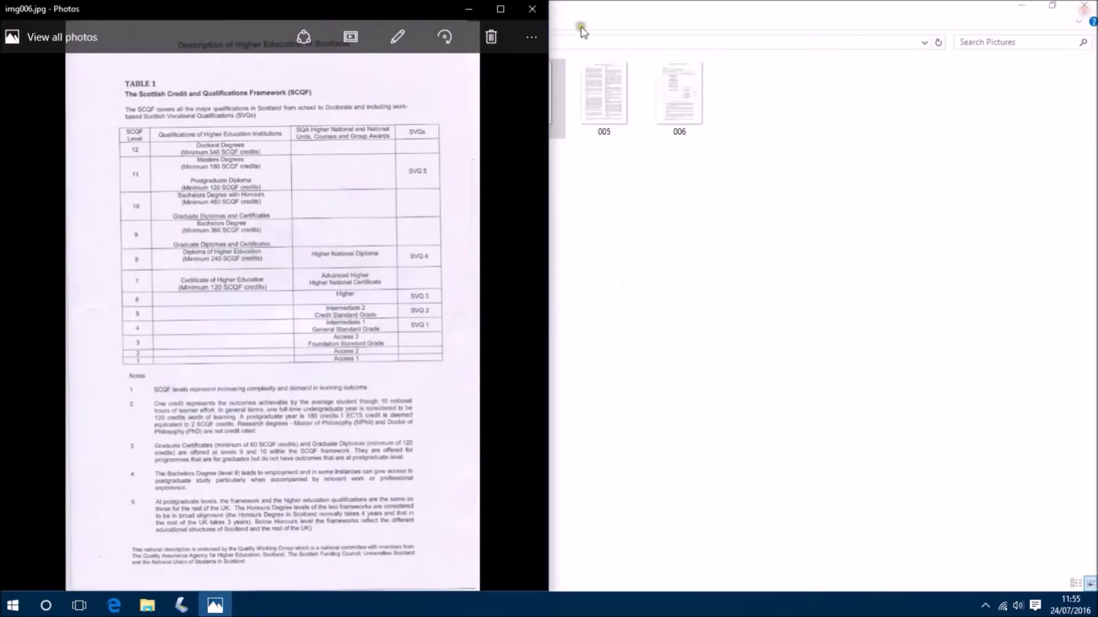
{"action": "left_click", "coordinate": [533, 11]}
{"action": "right_click", "coordinate": [529, 100]}
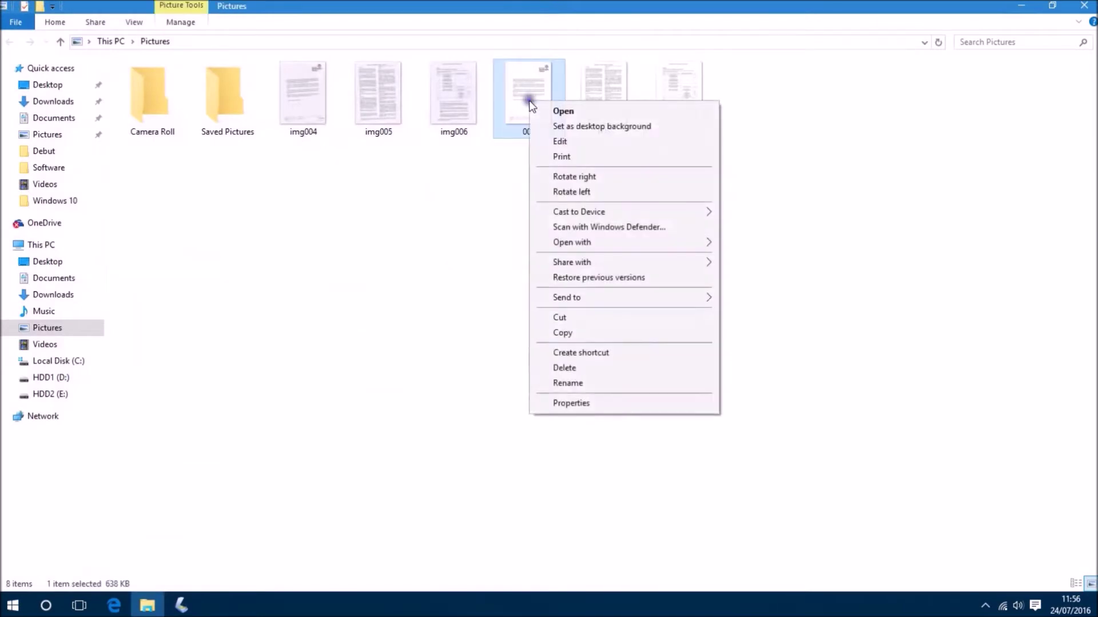
{"action": "left_click", "coordinate": [559, 141]}
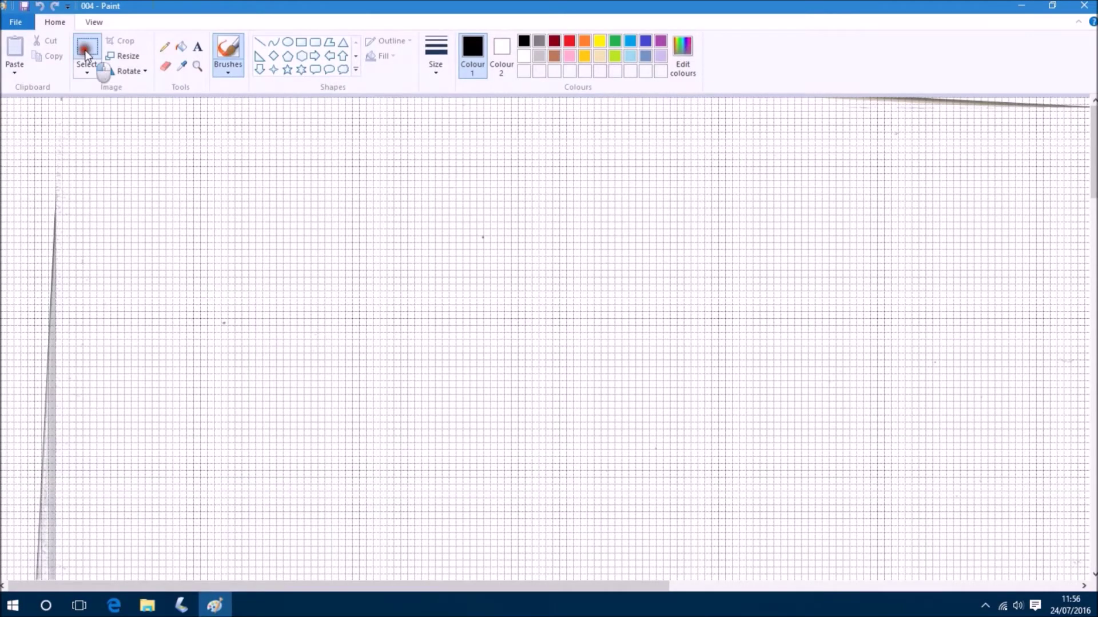
Erase the dark stray lines along scan 004's left and top edges using rectangular selections.
{"action": "left_click", "coordinate": [87, 53]}
{"action": "scroll", "coordinate": [150, 157], "scroll_direction": "down", "scroll_amount": 2}
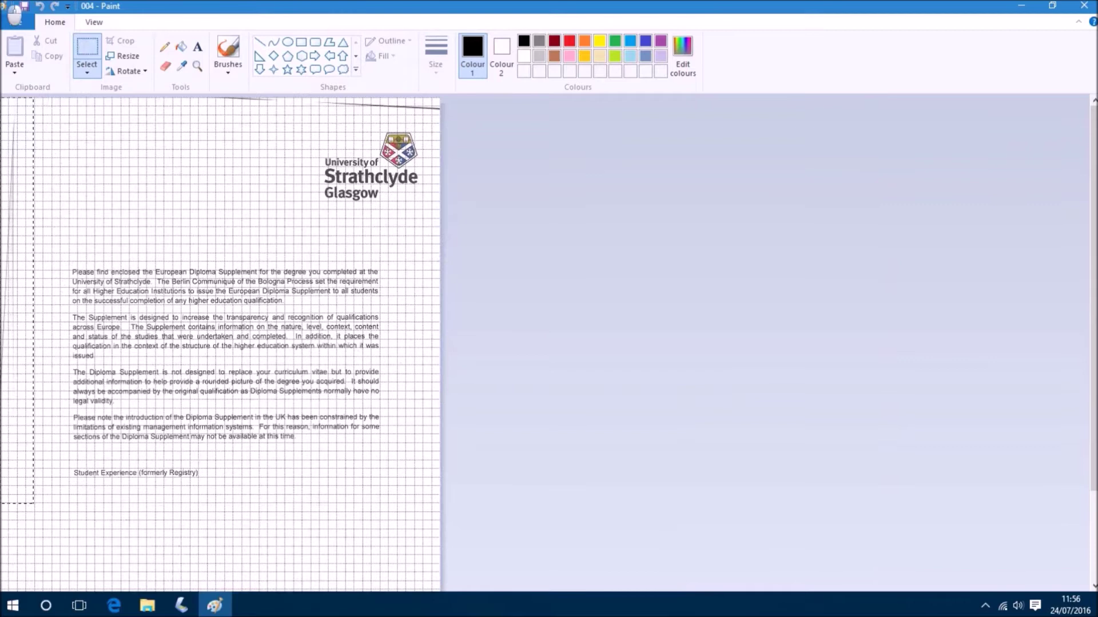
{"action": "key", "text": "Delete"}
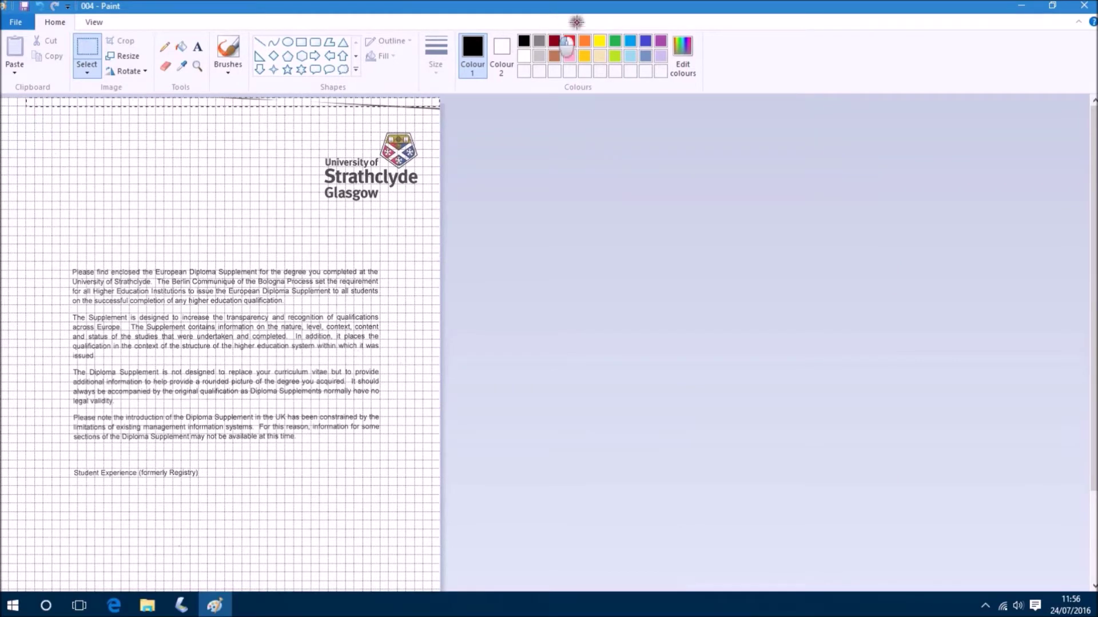
{"action": "left_click_drag", "start_coordinate": [439, 98], "coordinate": [334, 112]}
{"action": "key", "text": "Delete"}
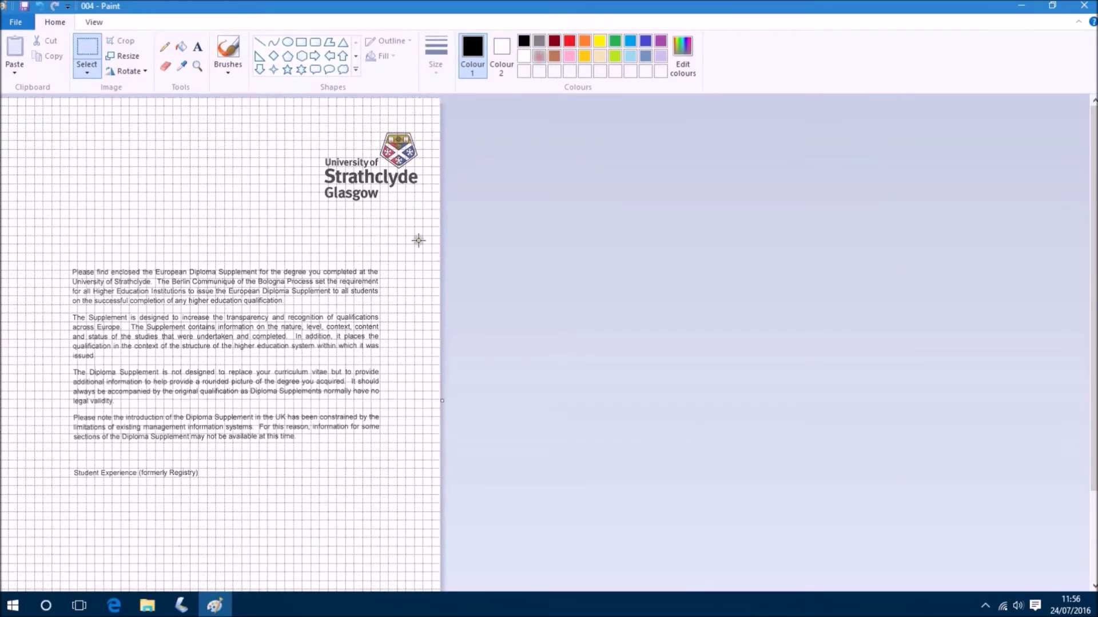
{"action": "scroll", "coordinate": [422, 235], "scroll_direction": "down", "scroll_amount": 3}
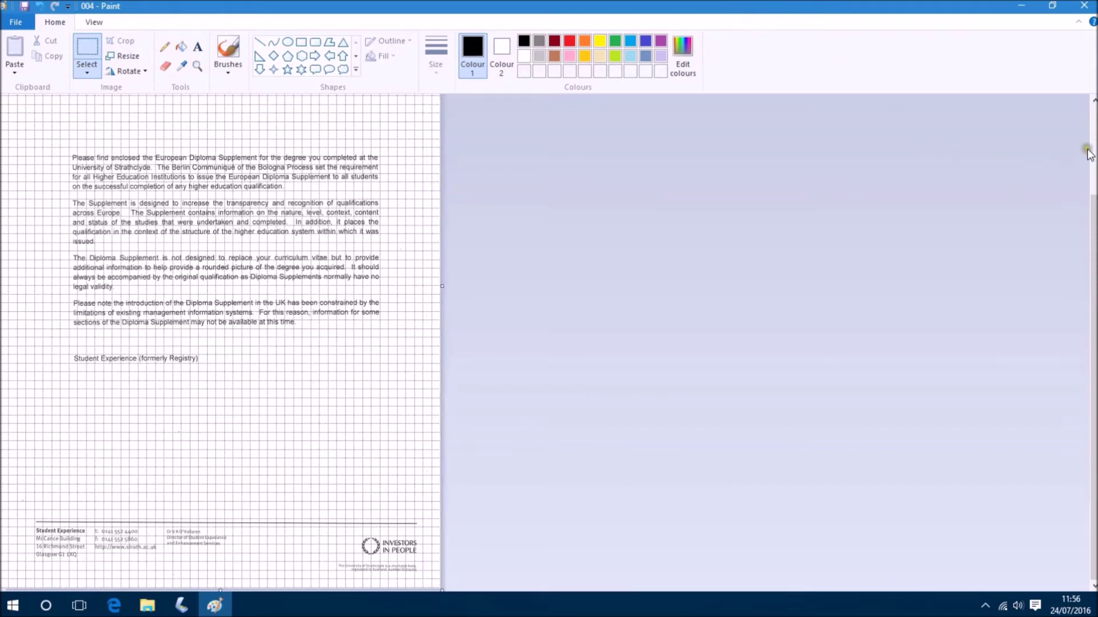
Open scan 005 in Paint, select the strip along its top edge, and close it.
{"action": "left_click", "coordinate": [1087, 11]}
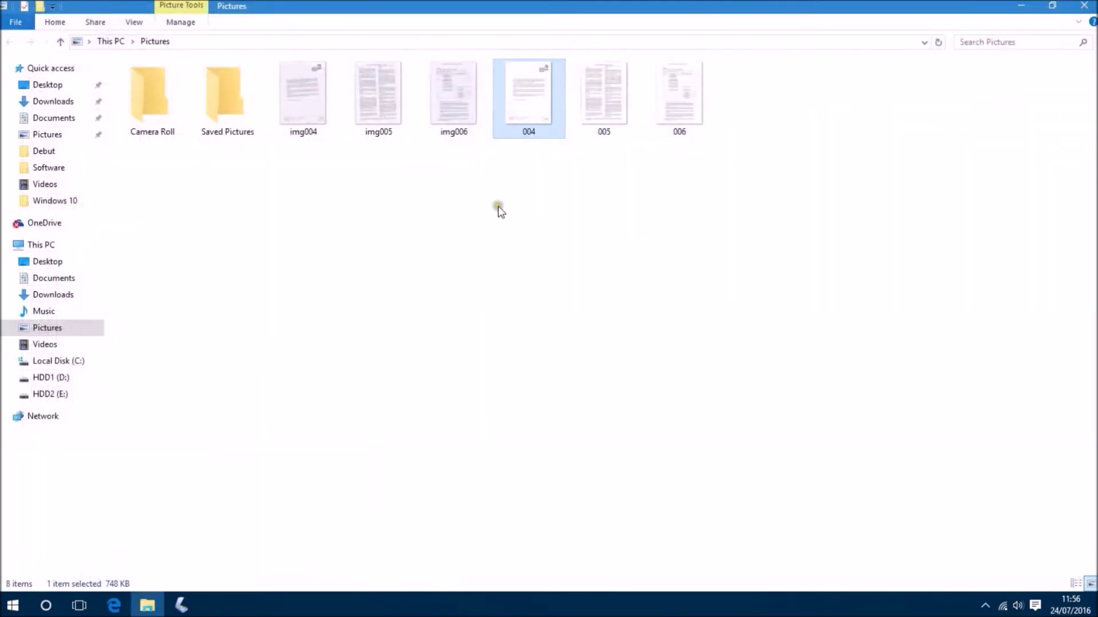
{"action": "right_click", "coordinate": [600, 94]}
{"action": "left_click", "coordinate": [618, 134]}
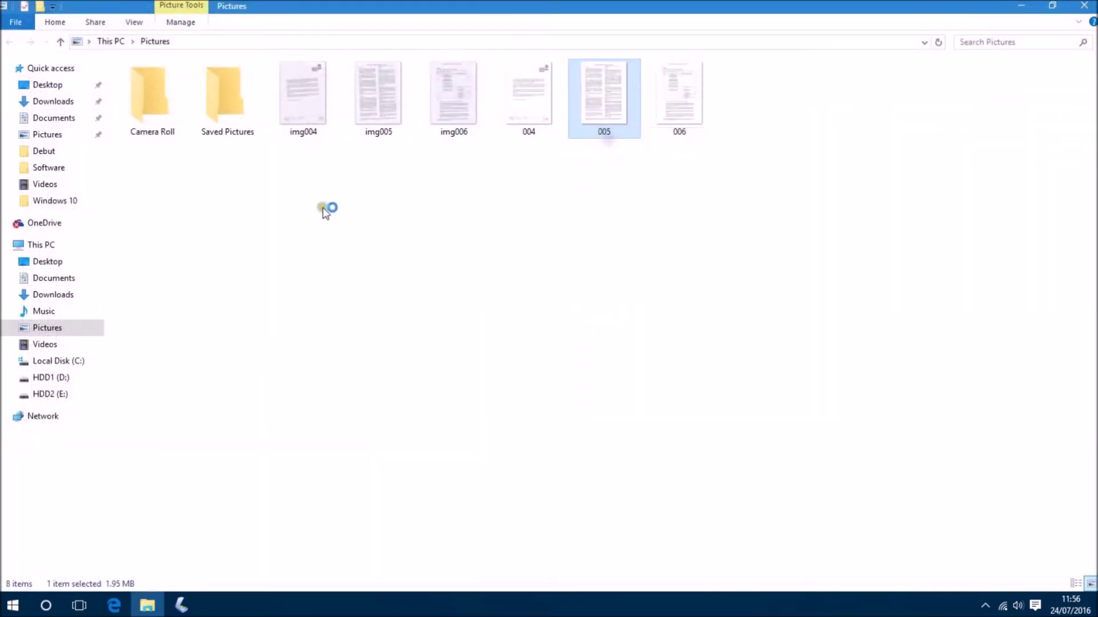
{"action": "left_click", "coordinate": [86, 51]}
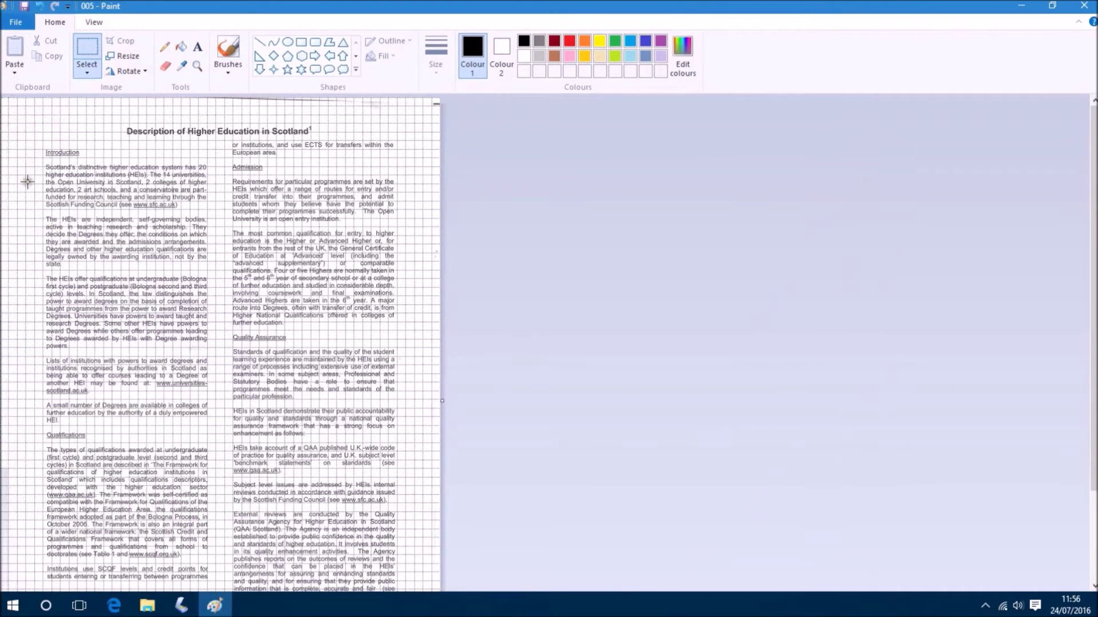
{"action": "scroll", "coordinate": [34, 369], "scroll_direction": "down", "scroll_amount": 3}
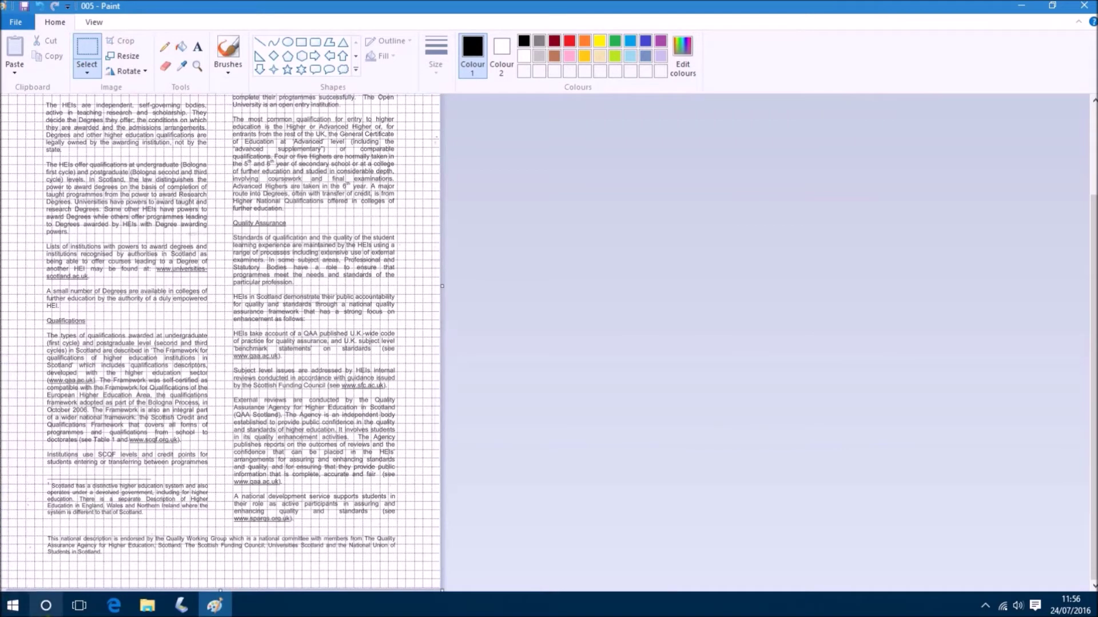
{"action": "left_click", "coordinate": [482, 565]}
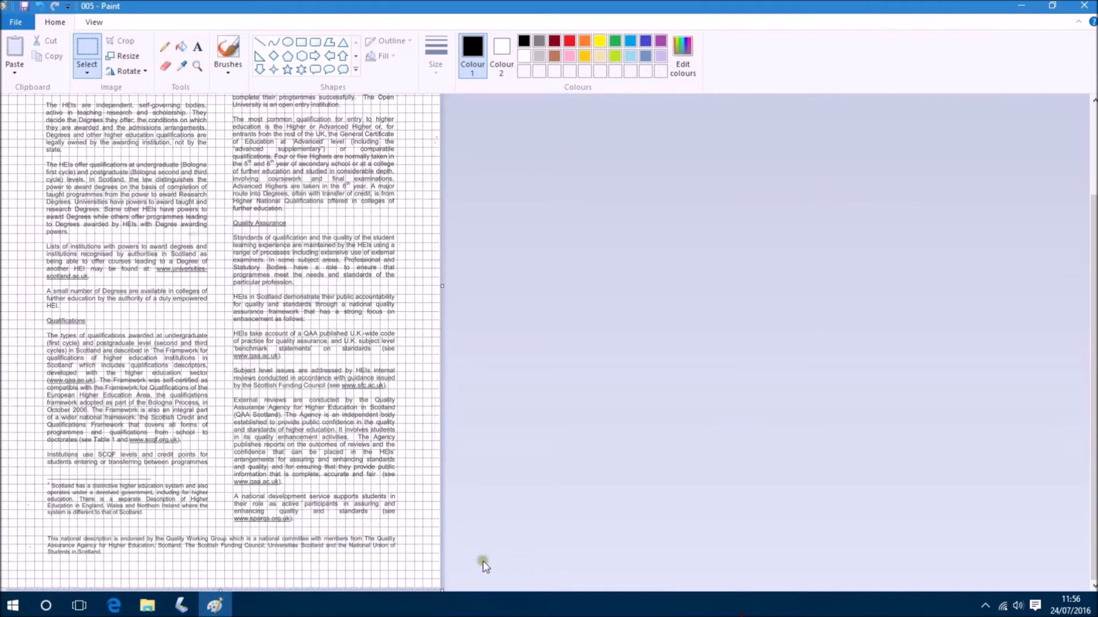
{"action": "scroll", "coordinate": [415, 564], "scroll_direction": "up", "scroll_amount": 5}
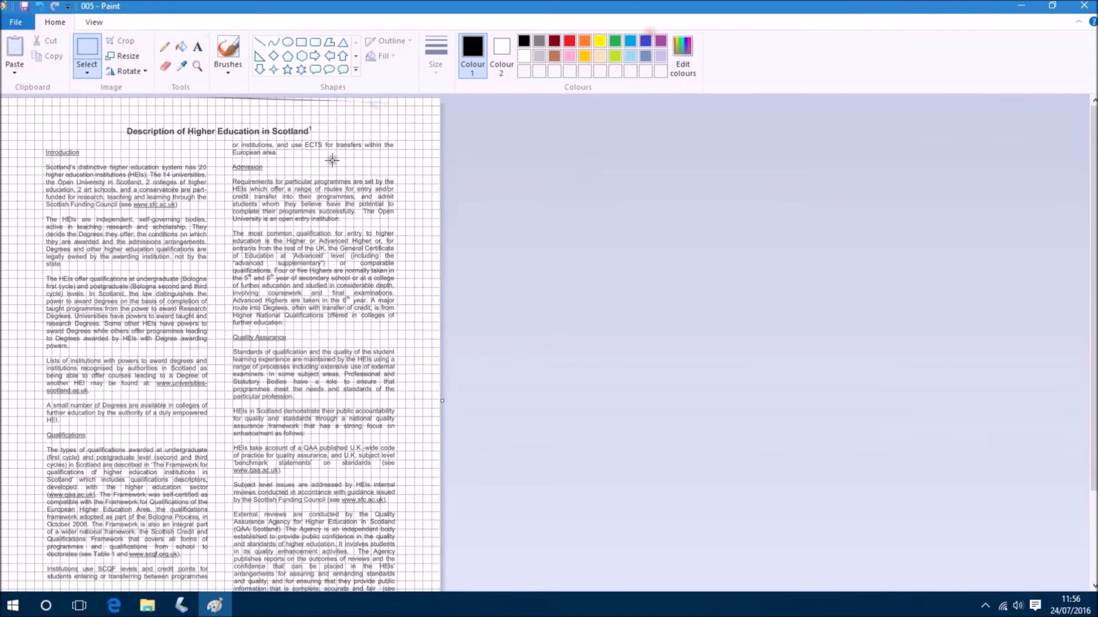
{"action": "left_click_drag", "start_coordinate": [421, 112], "coordinate": [1, 99]}
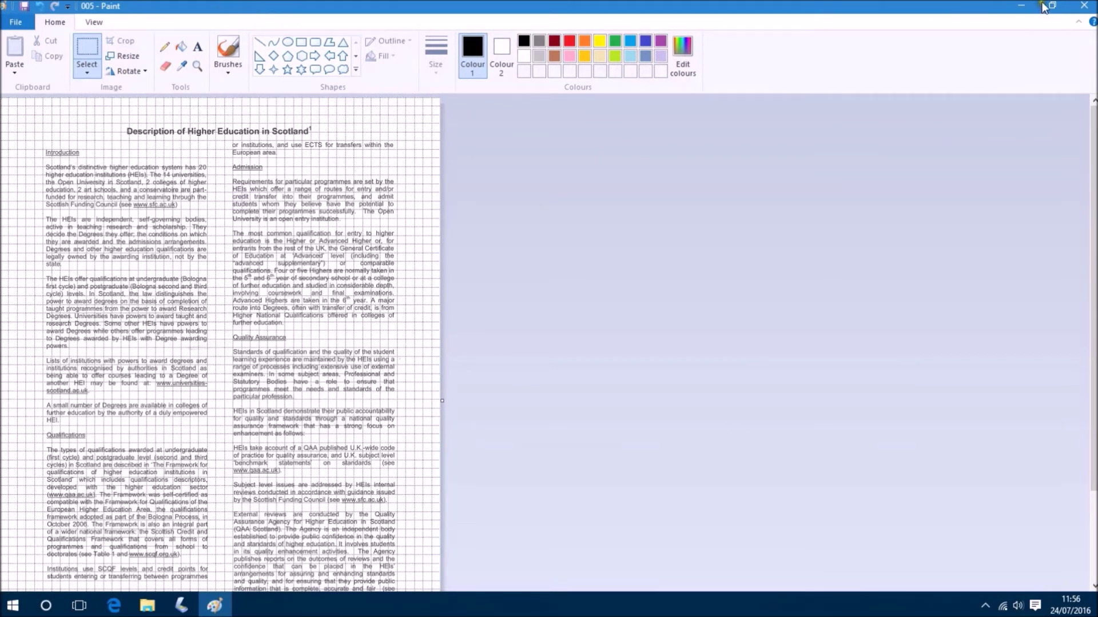
{"action": "left_click", "coordinate": [1082, 6]}
Open scan 006 in Paint, select along its right margin, then close it.
{"action": "right_click", "coordinate": [672, 105]}
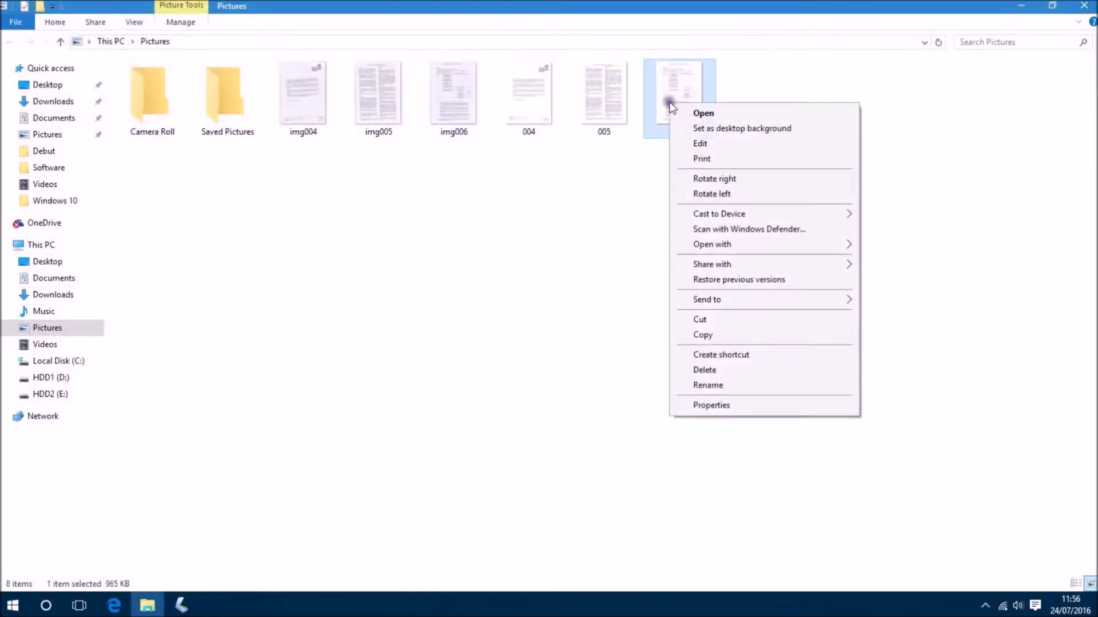
{"action": "left_click", "coordinate": [694, 136]}
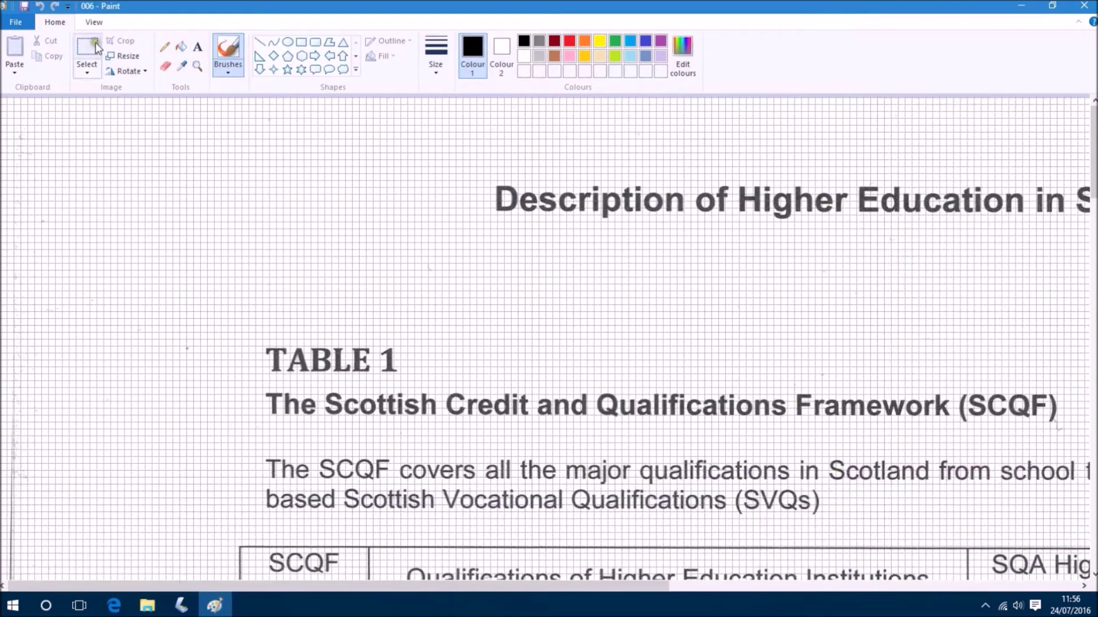
{"action": "left_click", "coordinate": [93, 45]}
{"action": "scroll", "coordinate": [173, 136], "scroll_direction": "down", "scroll_amount": 3}
{"action": "scroll", "coordinate": [172, 136], "scroll_direction": "up", "scroll_amount": 1}
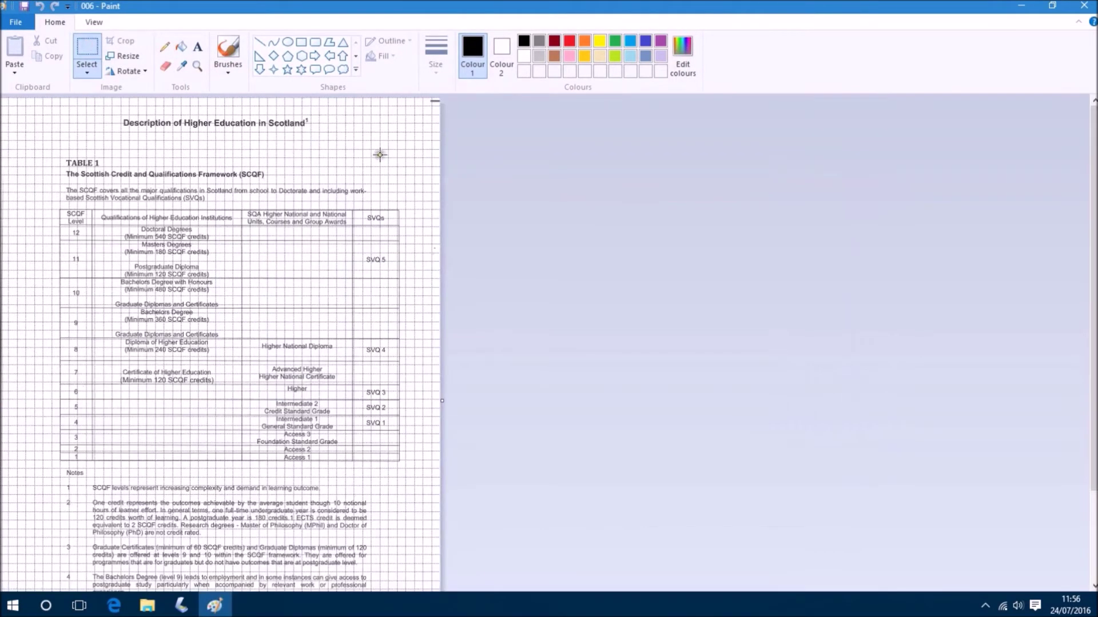
{"action": "left_click_drag", "start_coordinate": [415, 173], "coordinate": [441, 99]}
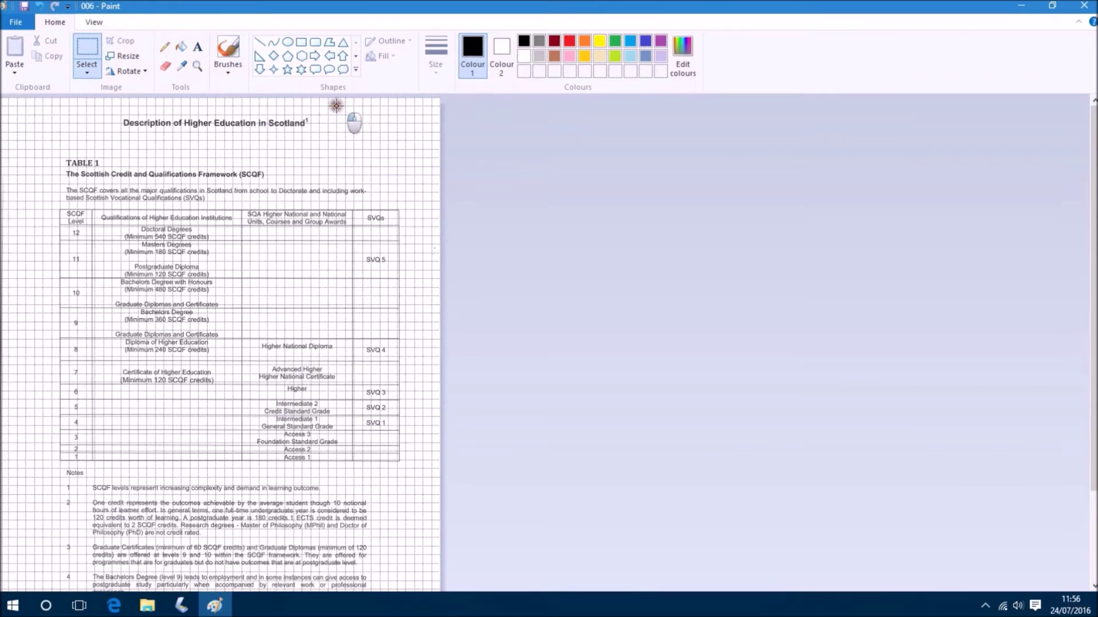
{"action": "left_click_drag", "start_coordinate": [25, 157], "coordinate": [15, 549]}
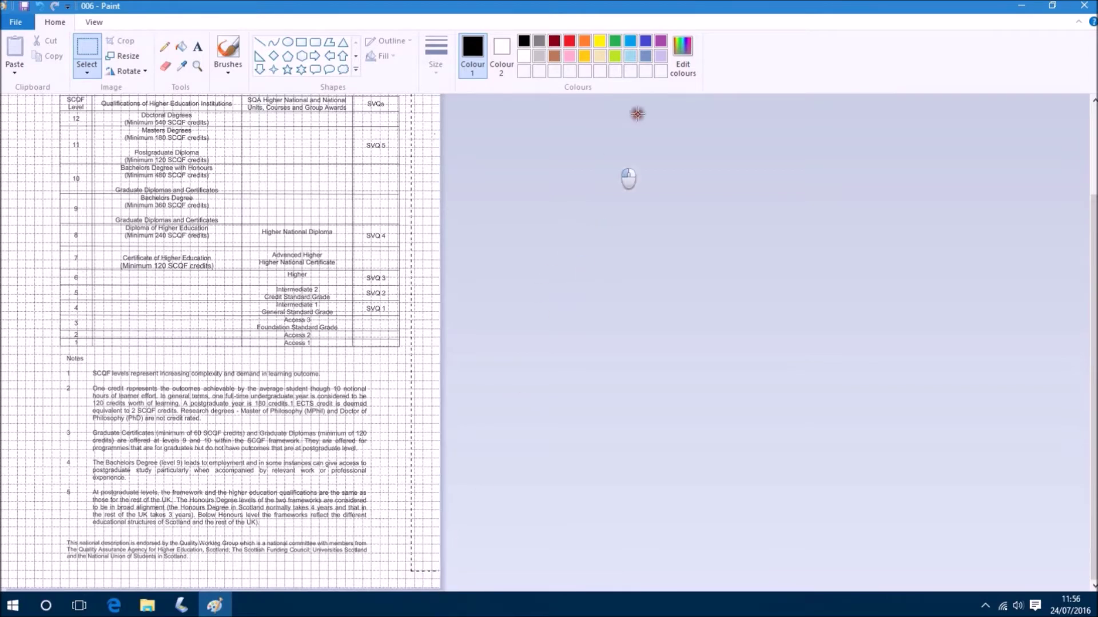
{"action": "scroll", "coordinate": [651, 266], "scroll_direction": "up", "scroll_amount": 5}
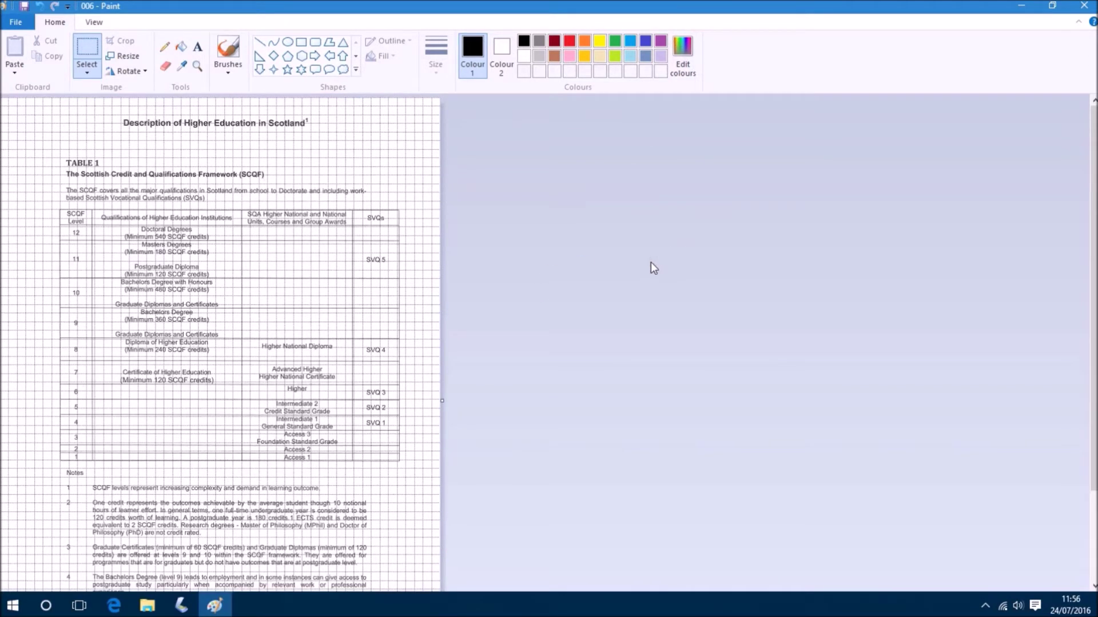
{"action": "left_click", "coordinate": [1082, 6]}
Browse scans 004, 005 and 006 in Photos, close it, and show the Start screen.
{"action": "double_click", "coordinate": [538, 110]}
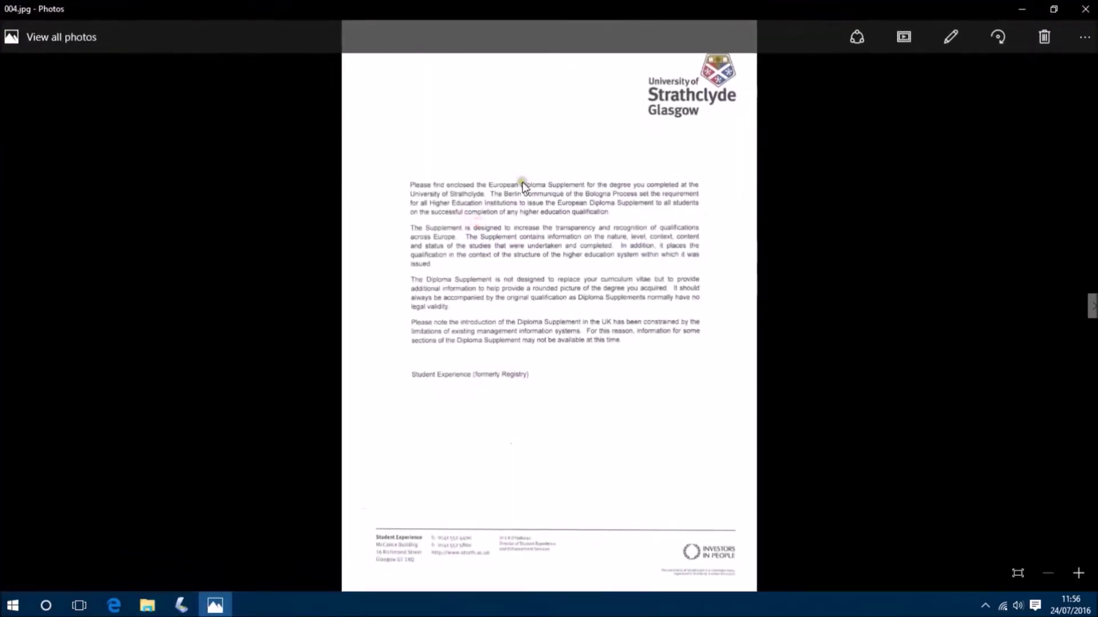
{"action": "key", "text": "Right"}
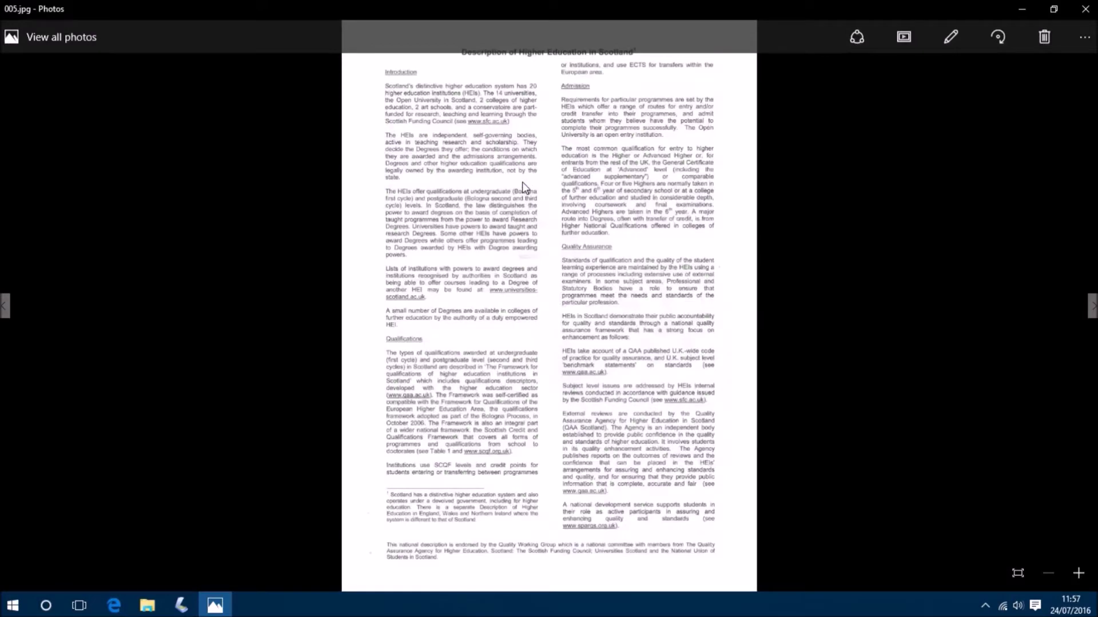
{"action": "key", "text": "Right"}
{"action": "key", "text": "Left"}
{"action": "key", "text": "Left"}
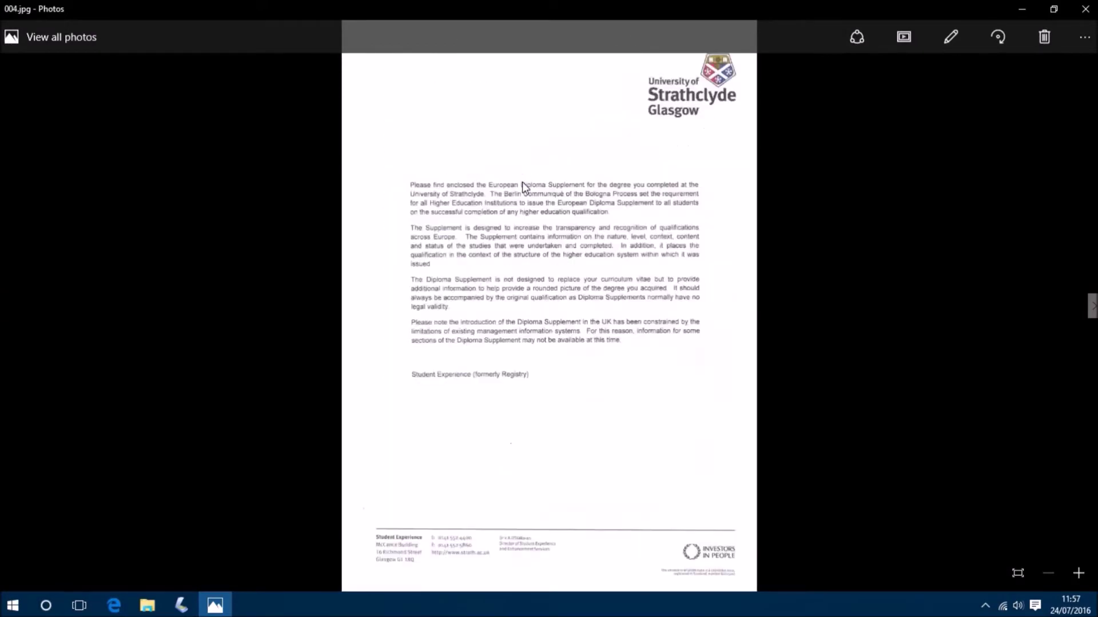
{"action": "left_click", "coordinate": [1085, 8]}
{"action": "left_click", "coordinate": [594, 301]}
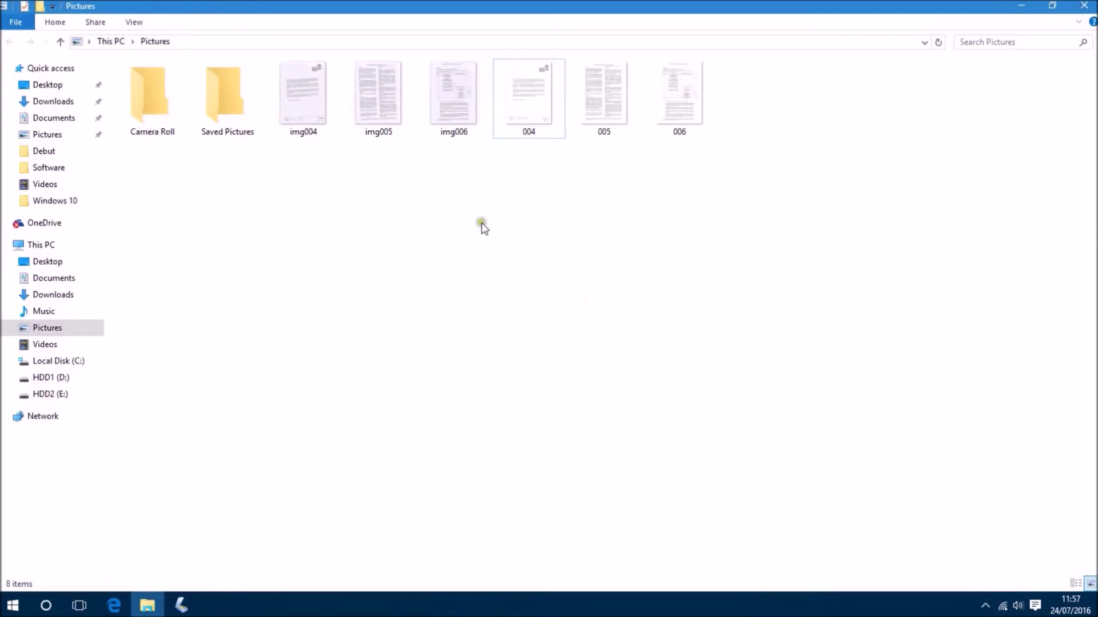
{"action": "key", "text": "super"}
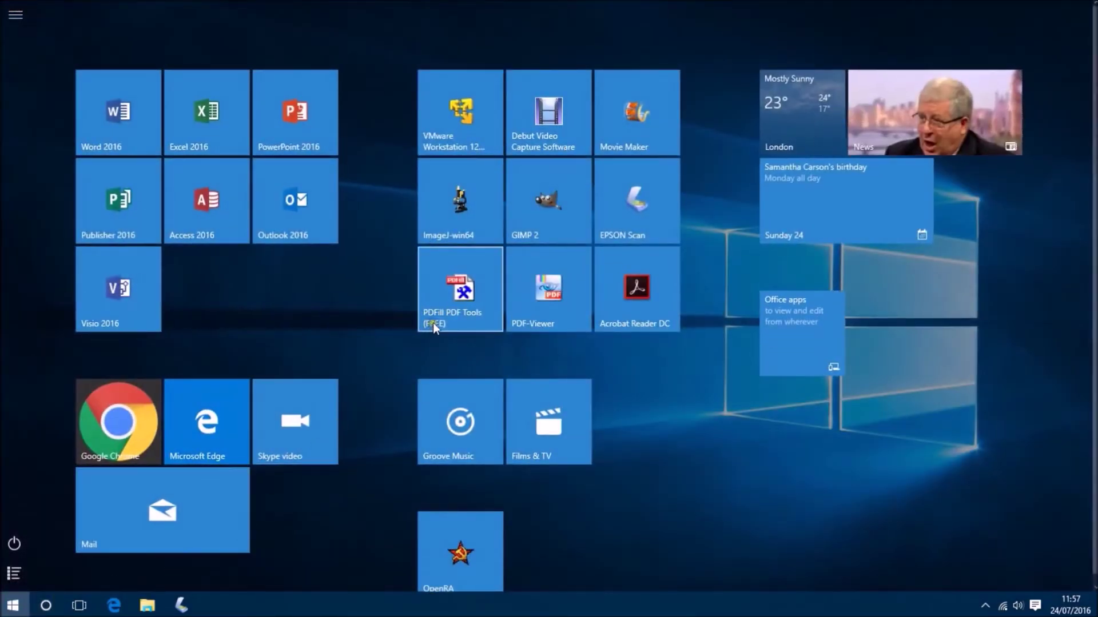
Launch PDFill PDF Tools and open its Convert Images to PDF tool.
{"action": "left_click", "coordinate": [459, 291]}
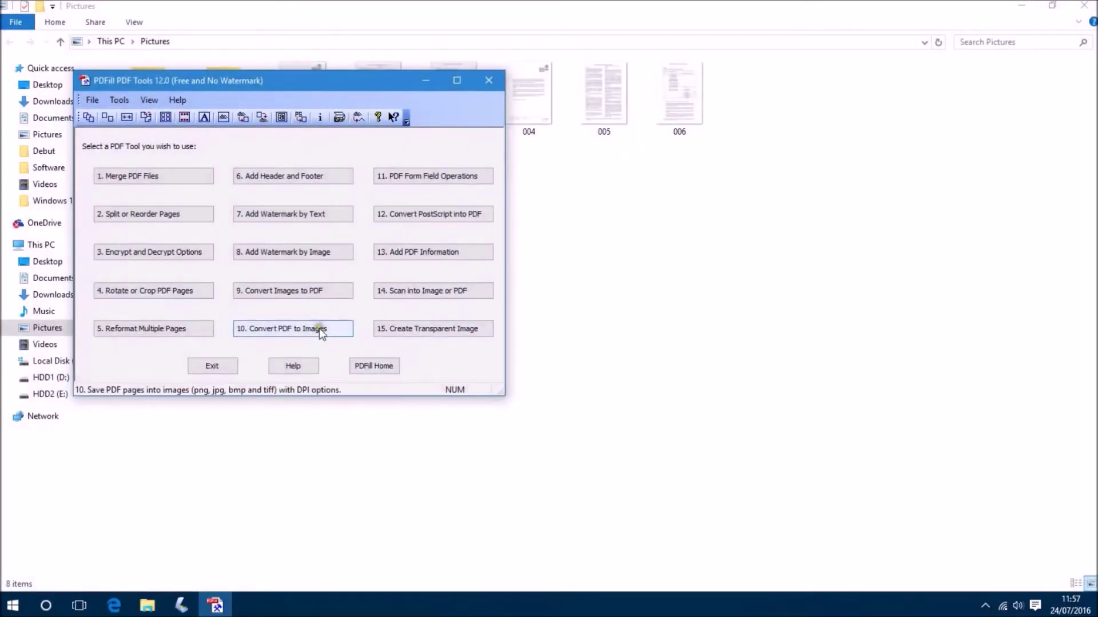
{"action": "left_click", "coordinate": [267, 293]}
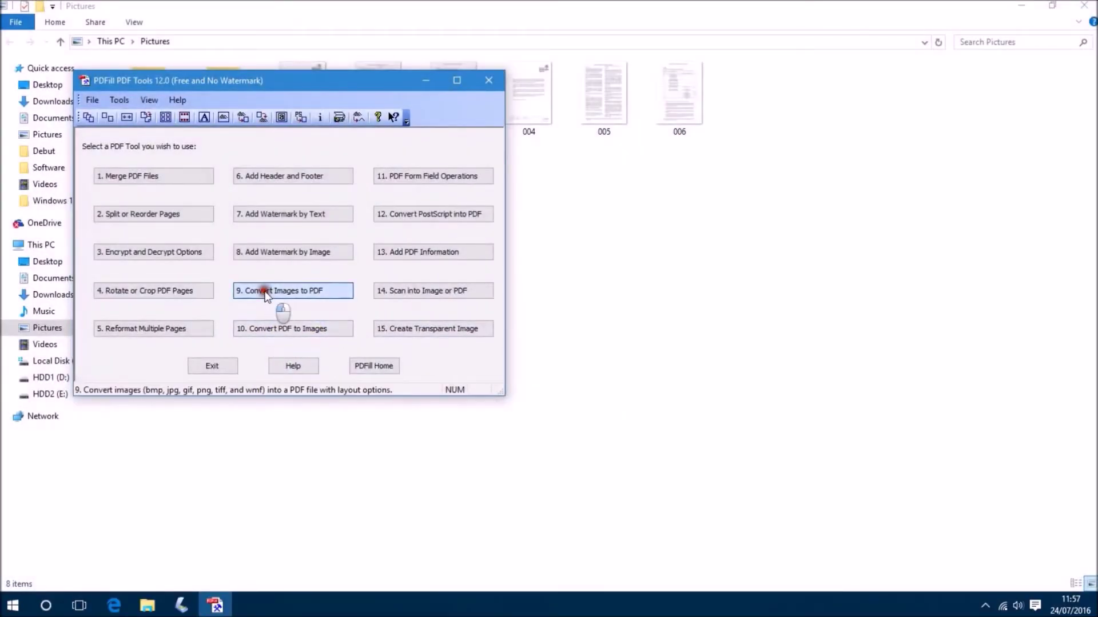
{"action": "left_click_drag", "start_coordinate": [242, 49], "coordinate": [857, 71]}
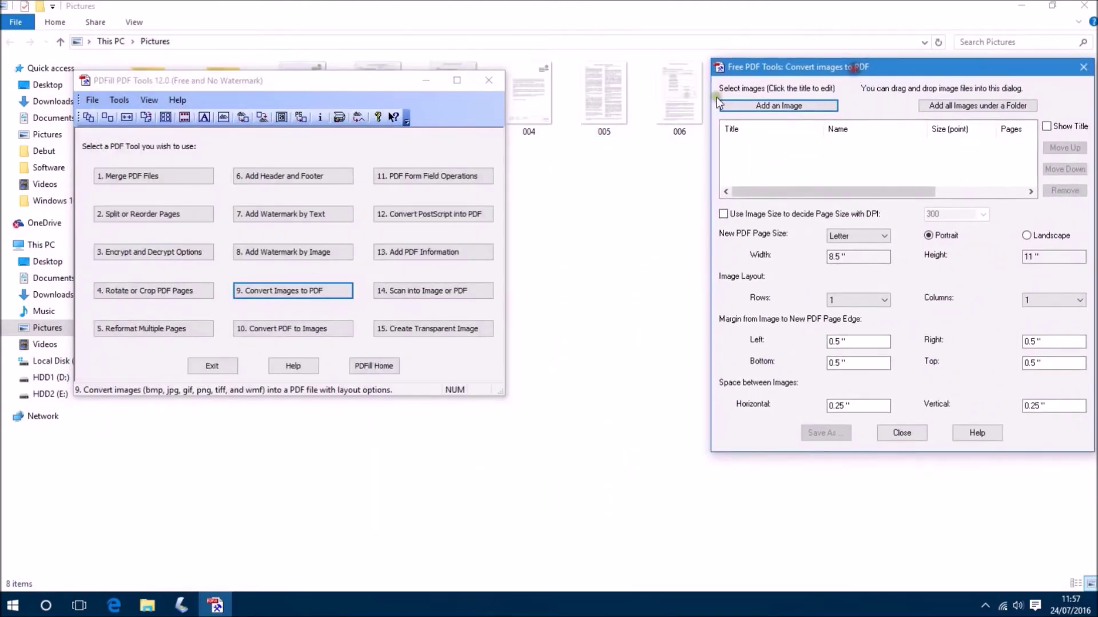
Drag 004.jpg, 005.jpg and 006.jpg from File Explorer into the conversion list.
{"action": "left_click", "coordinate": [529, 103]}
{"action": "left_click", "coordinate": [604, 101], "text": "ctrl"}
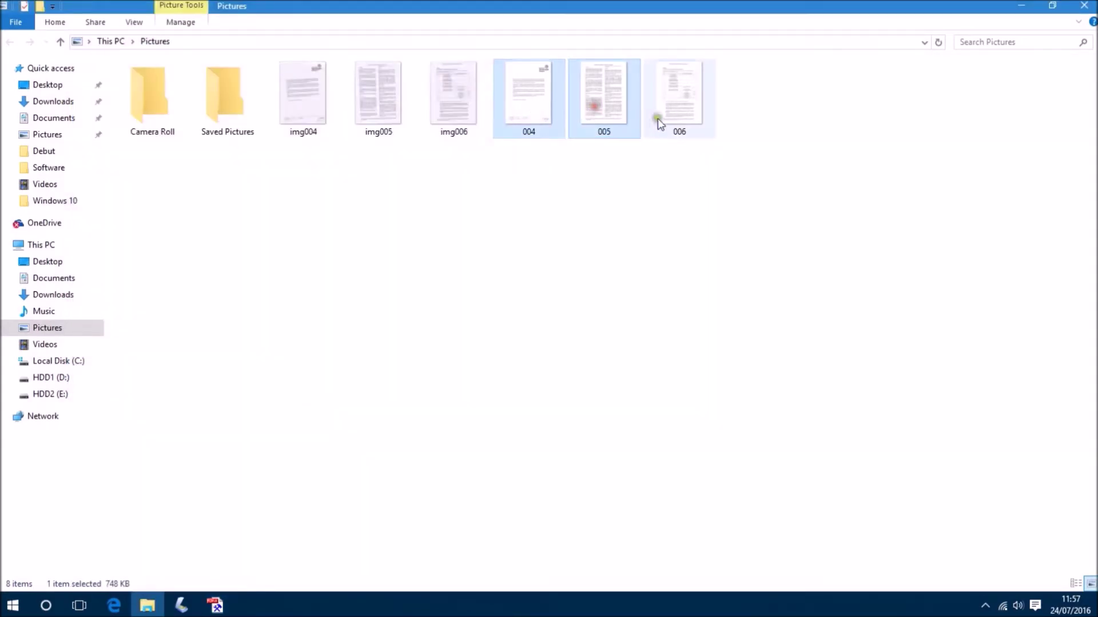
{"action": "left_click", "coordinate": [680, 102], "text": "ctrl"}
{"action": "left_click_drag", "start_coordinate": [652, 34], "coordinate": [531, 343]}
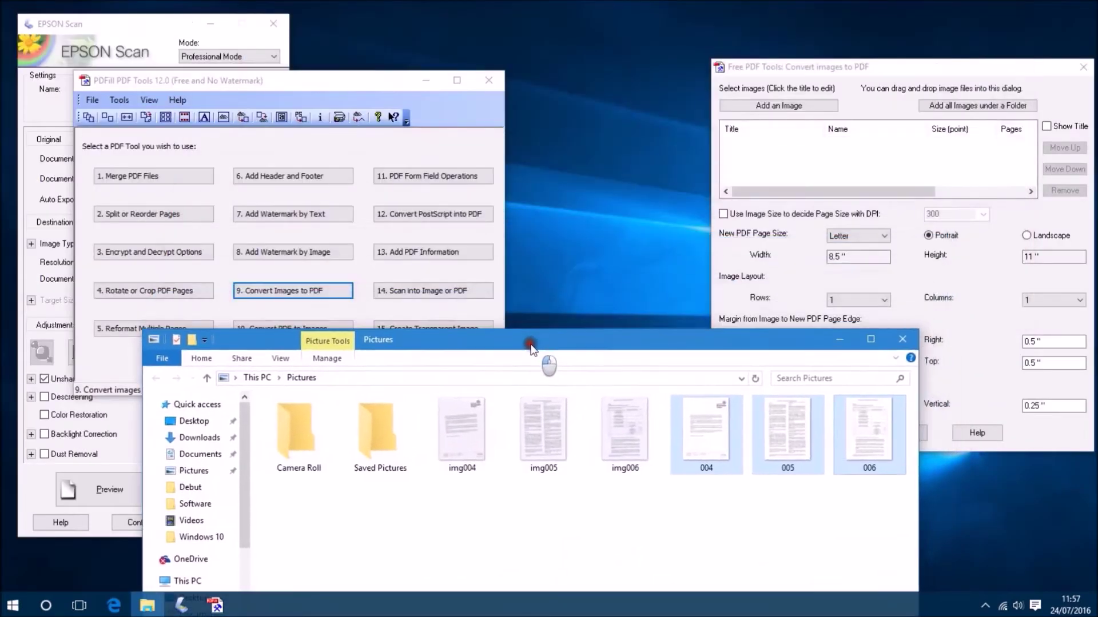
{"action": "left_click_drag", "start_coordinate": [721, 432], "coordinate": [810, 167]}
{"action": "left_click_drag", "start_coordinate": [811, 160], "coordinate": [811, 160]}
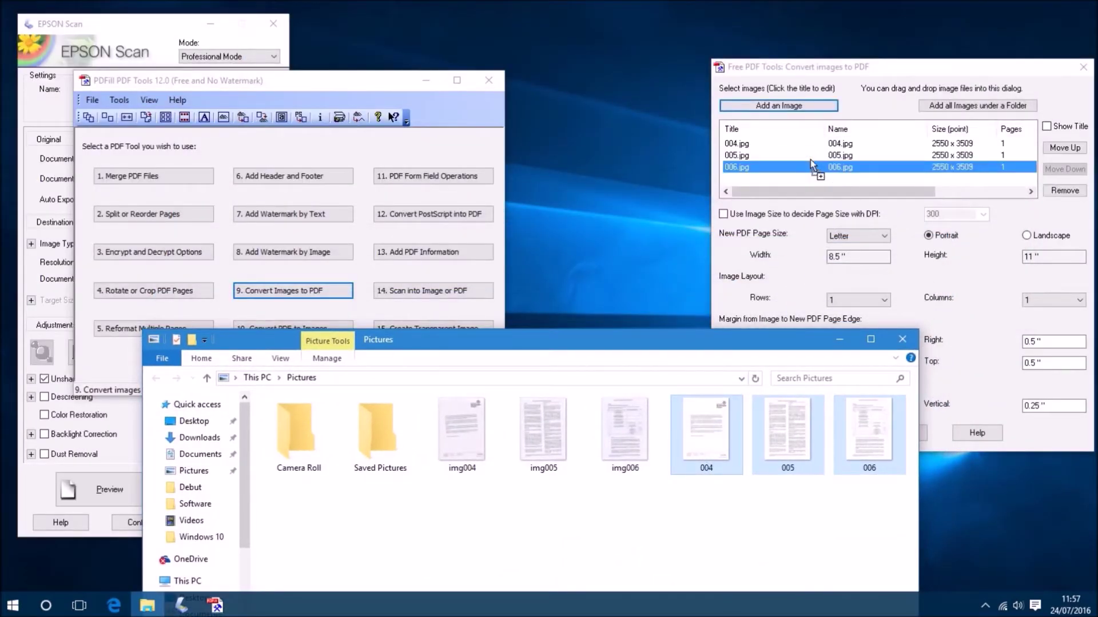
{"action": "left_click", "coordinate": [840, 340]}
{"action": "left_click", "coordinate": [823, 433]}
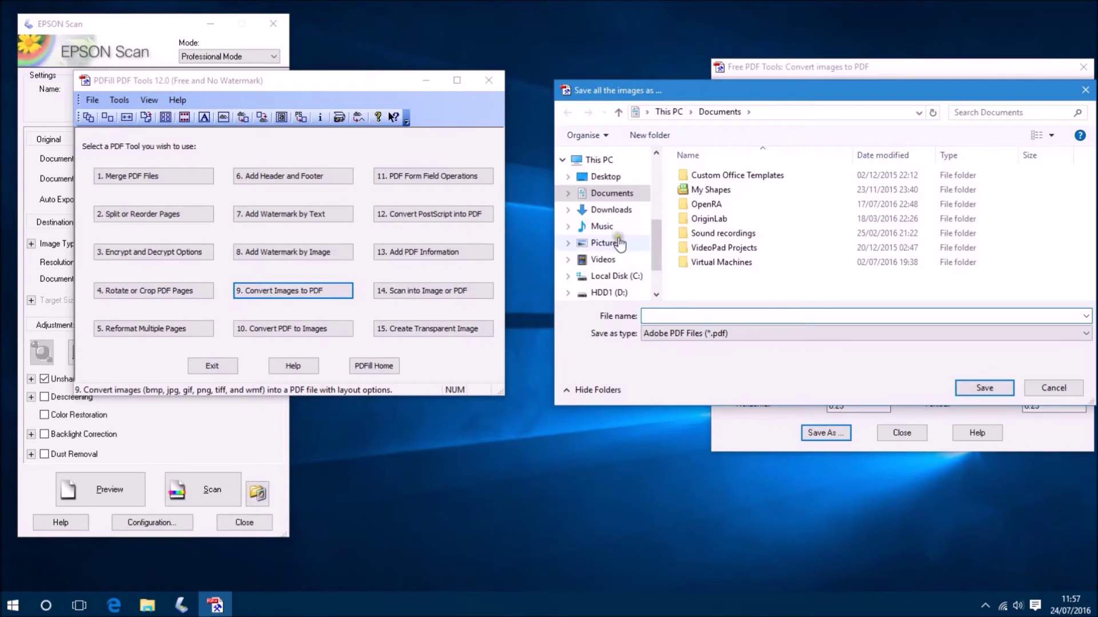
Save the combined PDF as PDF1 in Pictures and open it with Adobe Acrobat Reader DC.
{"action": "left_click", "coordinate": [606, 243]}
{"action": "left_click", "coordinate": [718, 318]}
{"action": "type", "text": "PDF1"}
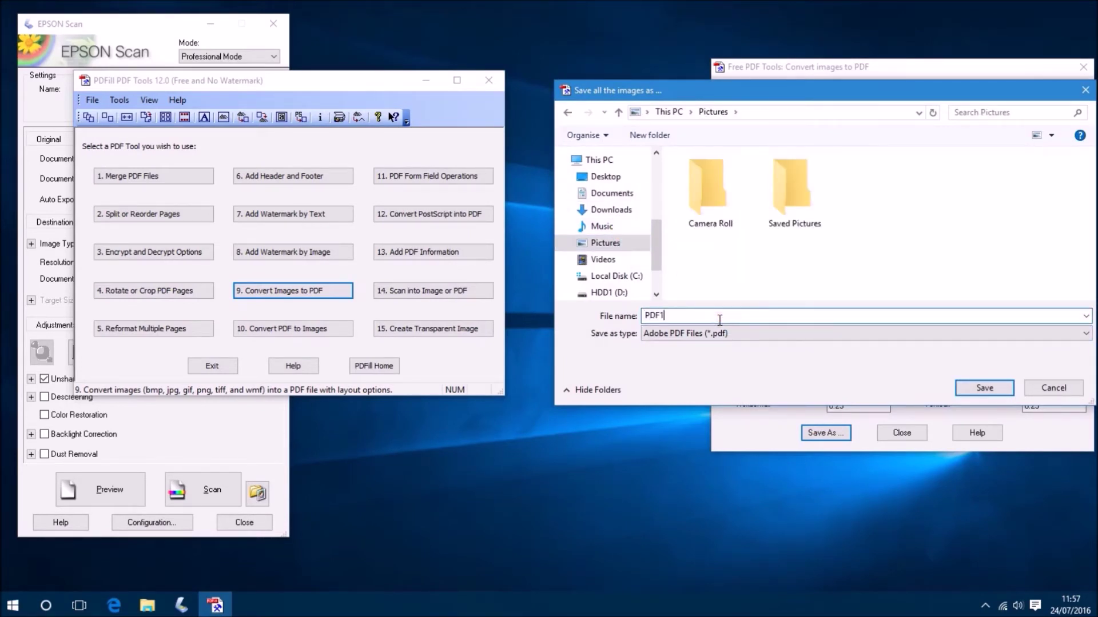
{"action": "left_click", "coordinate": [984, 387]}
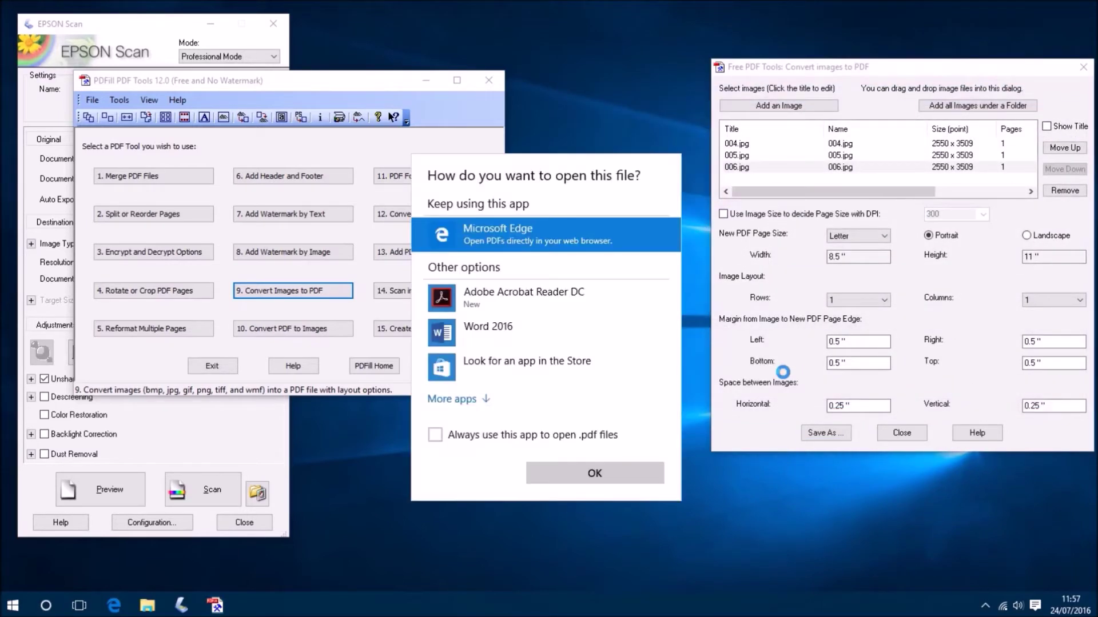
{"action": "left_click", "coordinate": [582, 305]}
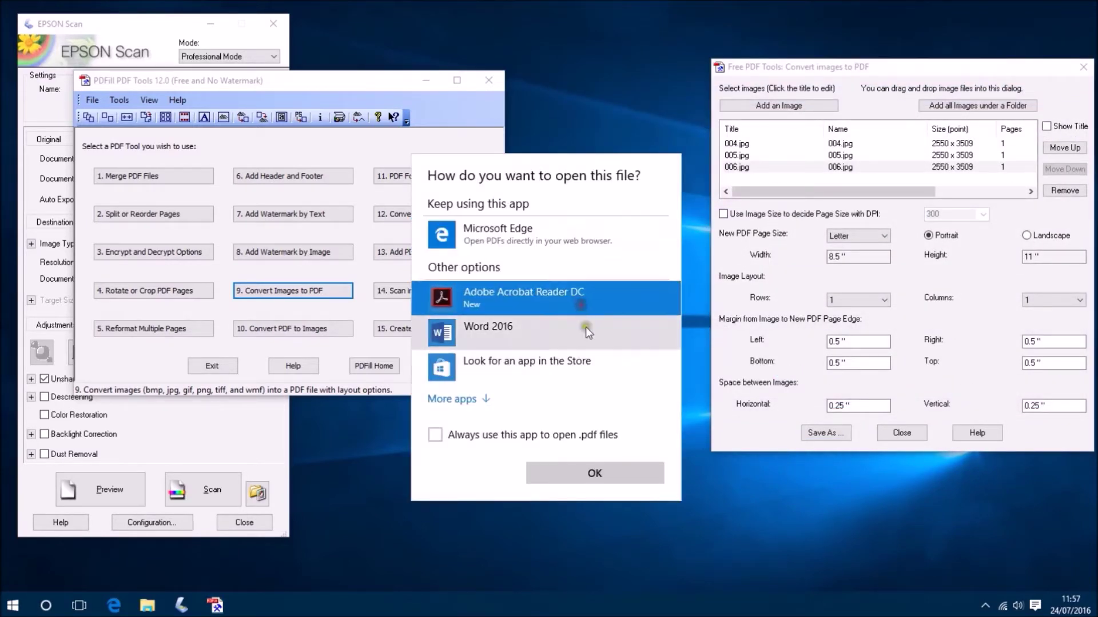
Open PDF1.pdf in Acrobat Reader at Fit Page, declining the default-app prompt.
{"action": "left_click", "coordinate": [594, 474]}
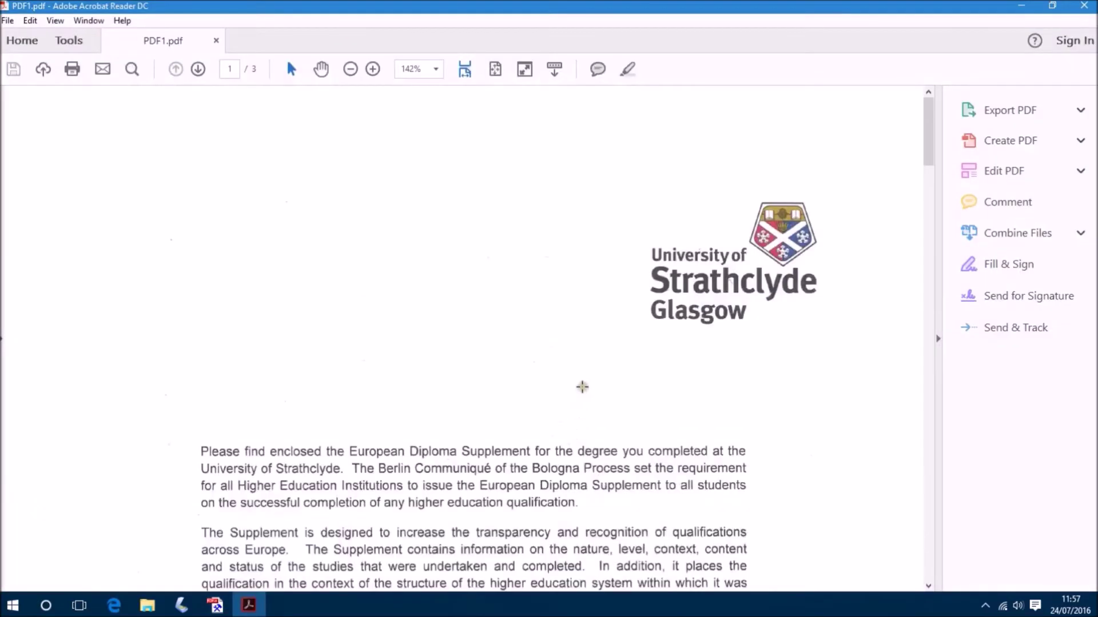
{"action": "left_click", "coordinate": [495, 69]}
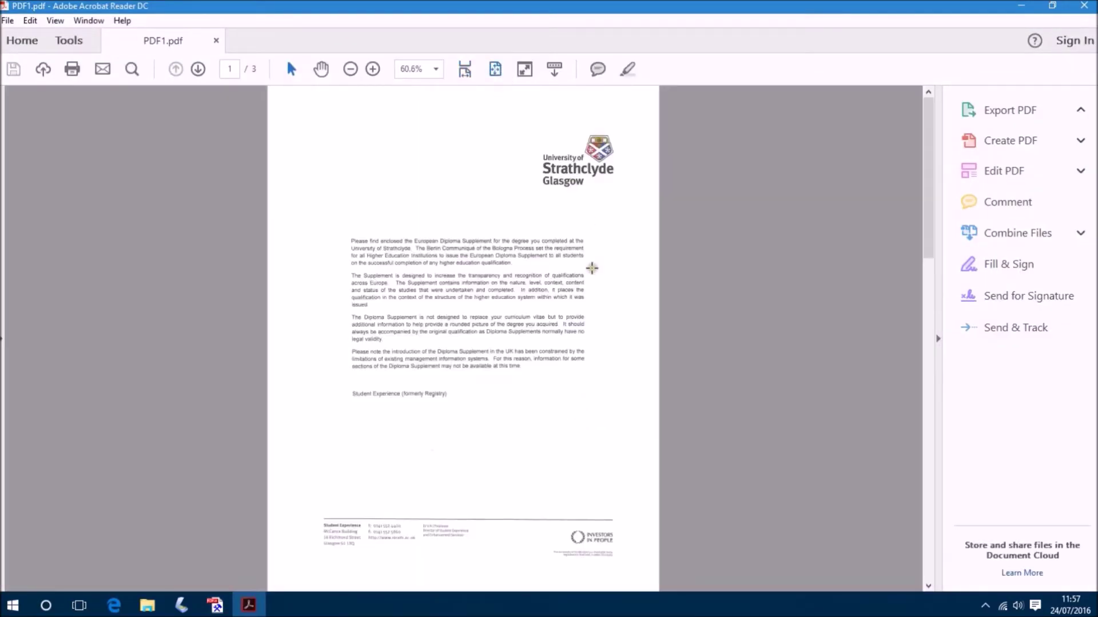
{"action": "scroll", "coordinate": [592, 268], "scroll_direction": "down", "scroll_amount": 1}
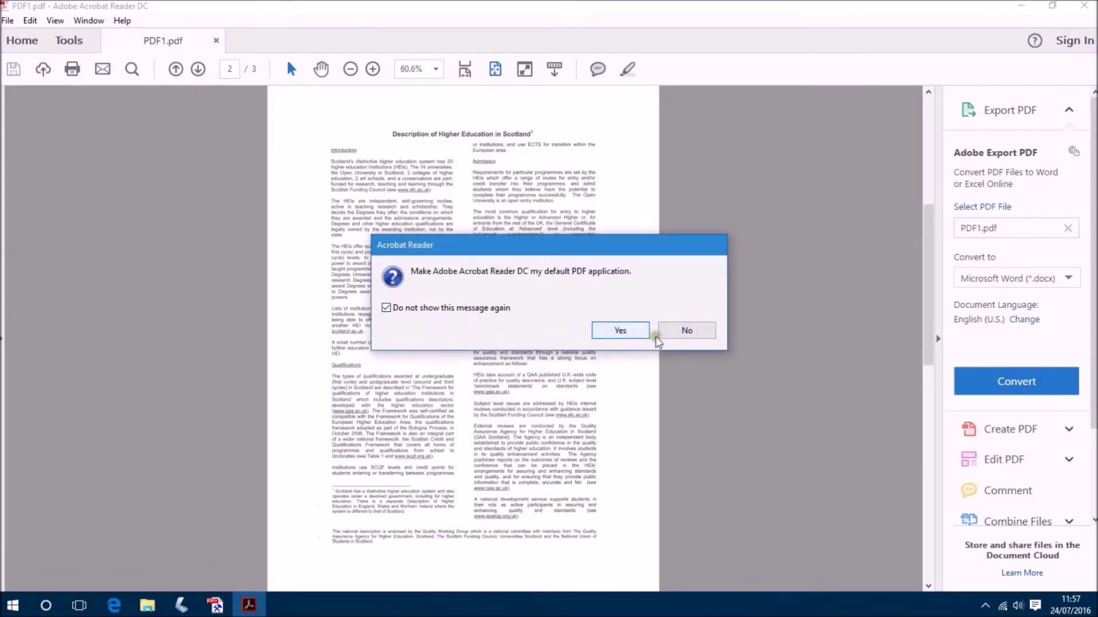
{"action": "left_click", "coordinate": [687, 330]}
{"action": "scroll", "coordinate": [679, 307], "scroll_direction": "down", "scroll_amount": 1}
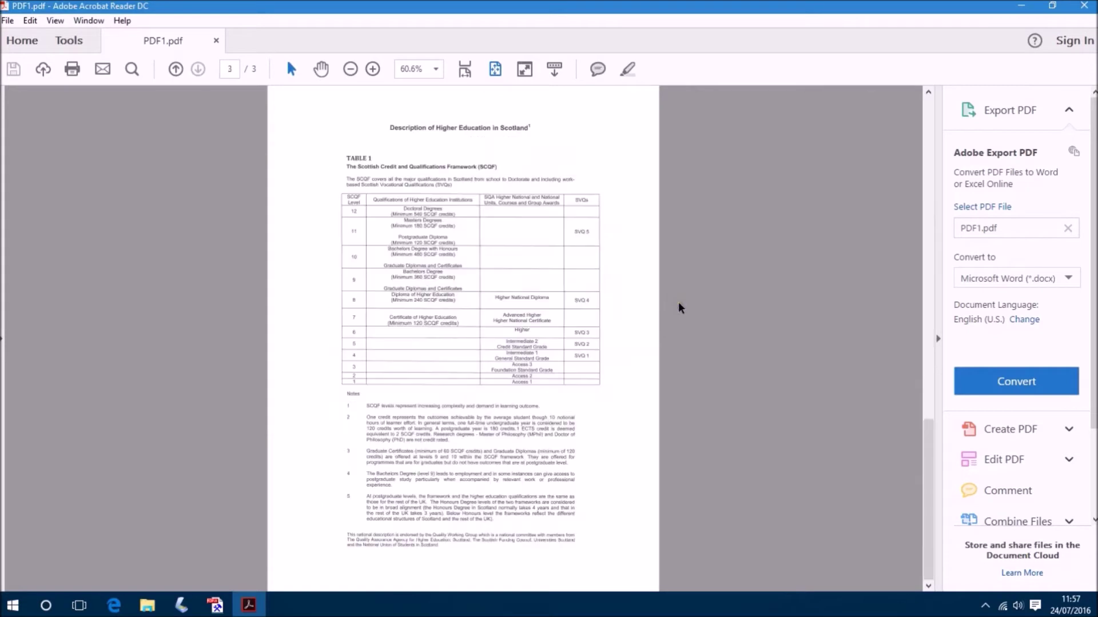
{"action": "scroll", "coordinate": [679, 303], "scroll_direction": "up", "scroll_amount": 1}
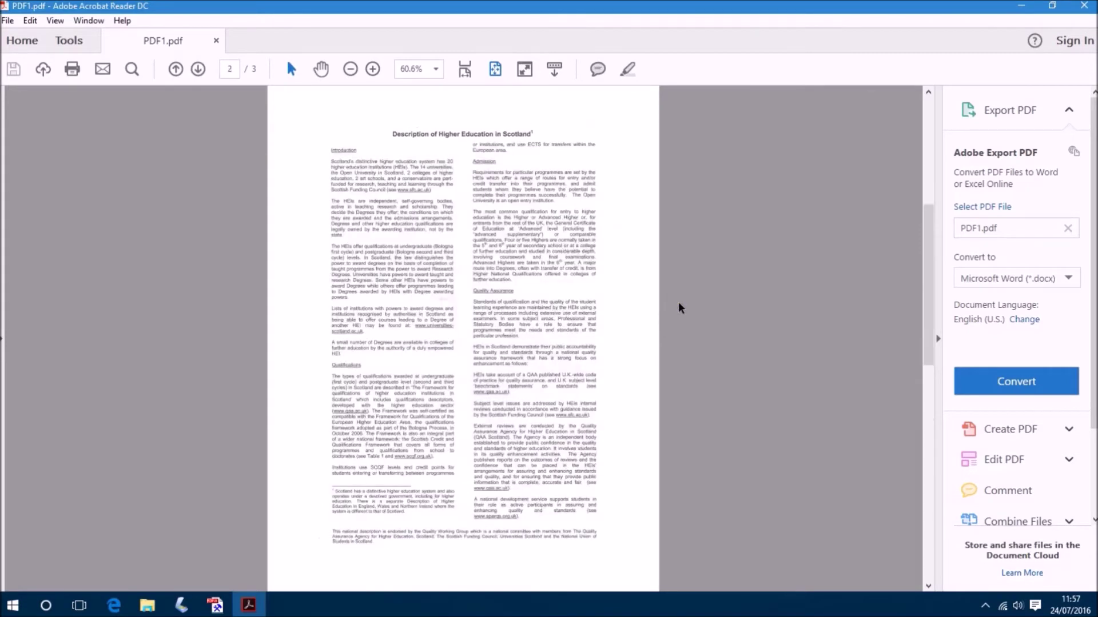
{"action": "scroll", "coordinate": [678, 302], "scroll_direction": "up", "scroll_amount": 1}
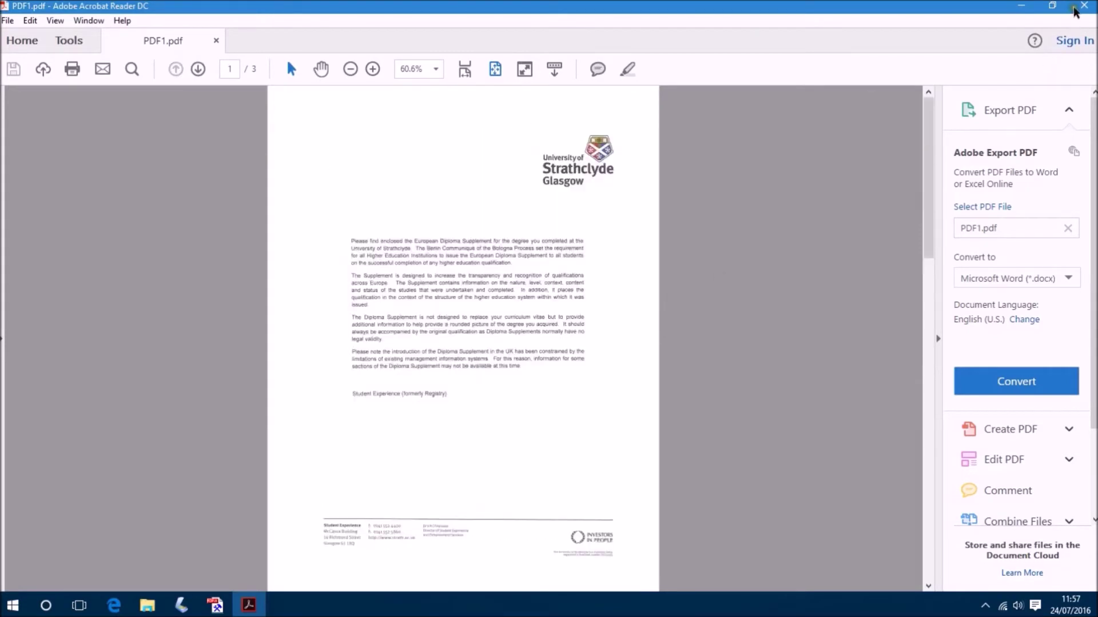
Test text selection across PDF1's pages, then close Acrobat and the conversion dialog.
{"action": "left_click_drag", "start_coordinate": [398, 289], "coordinate": [525, 290]}
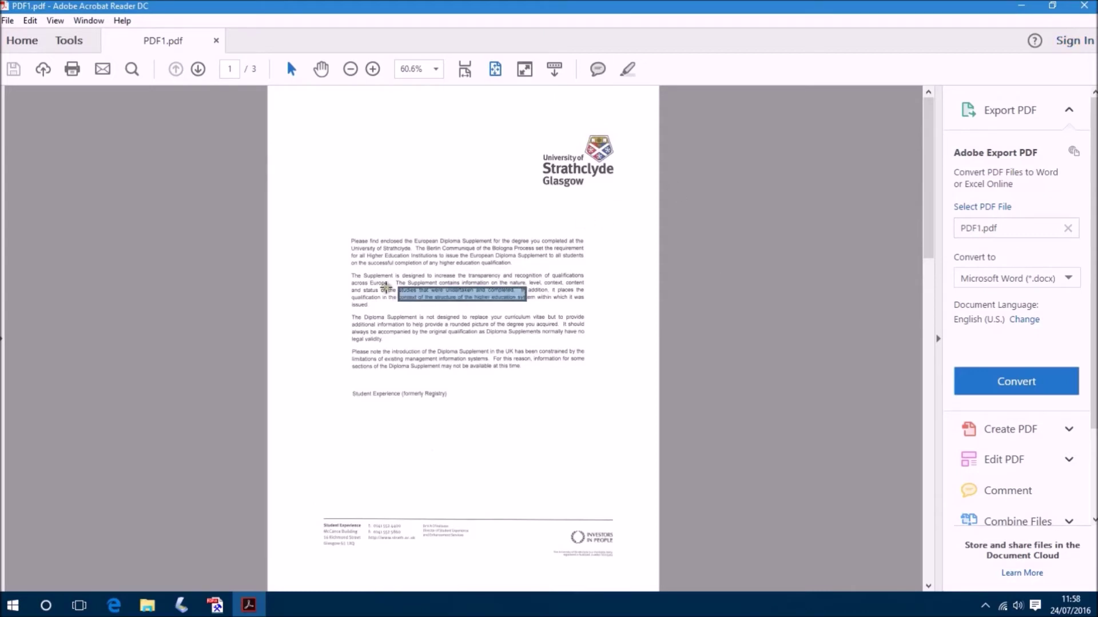
{"action": "left_click", "coordinate": [438, 289]}
{"action": "key", "text": "ctrl+a"}
{"action": "scroll", "coordinate": [438, 289], "scroll_direction": "down", "scroll_amount": 1}
{"action": "scroll", "coordinate": [437, 288], "scroll_direction": "down", "scroll_amount": 1}
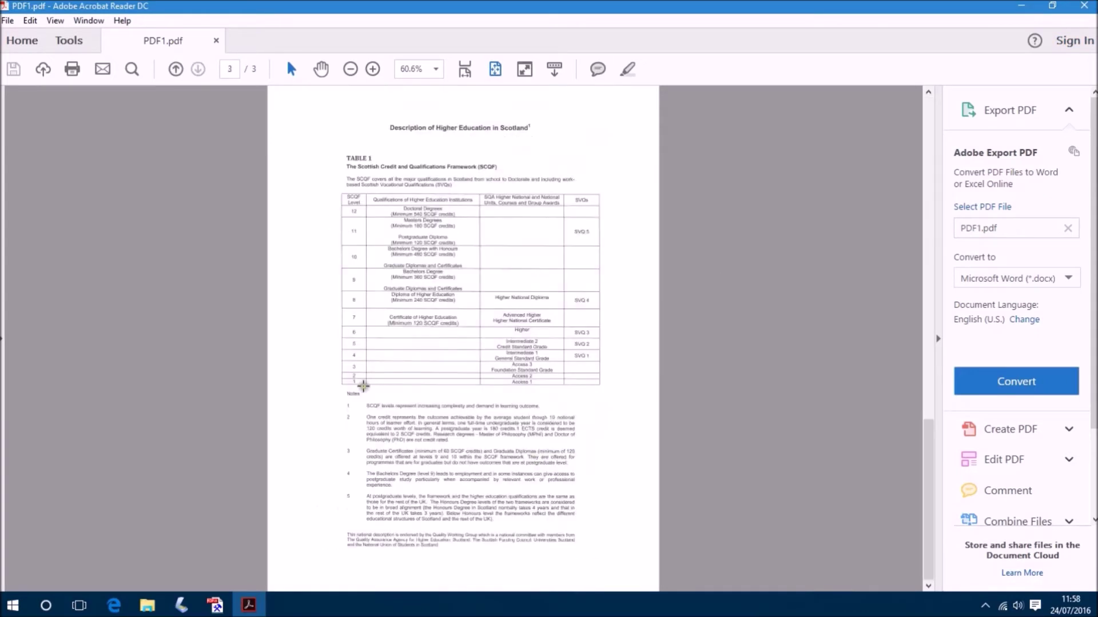
{"action": "scroll", "coordinate": [414, 456], "scroll_direction": "up", "scroll_amount": 1}
{"action": "scroll", "coordinate": [435, 375], "scroll_direction": "up", "scroll_amount": 1}
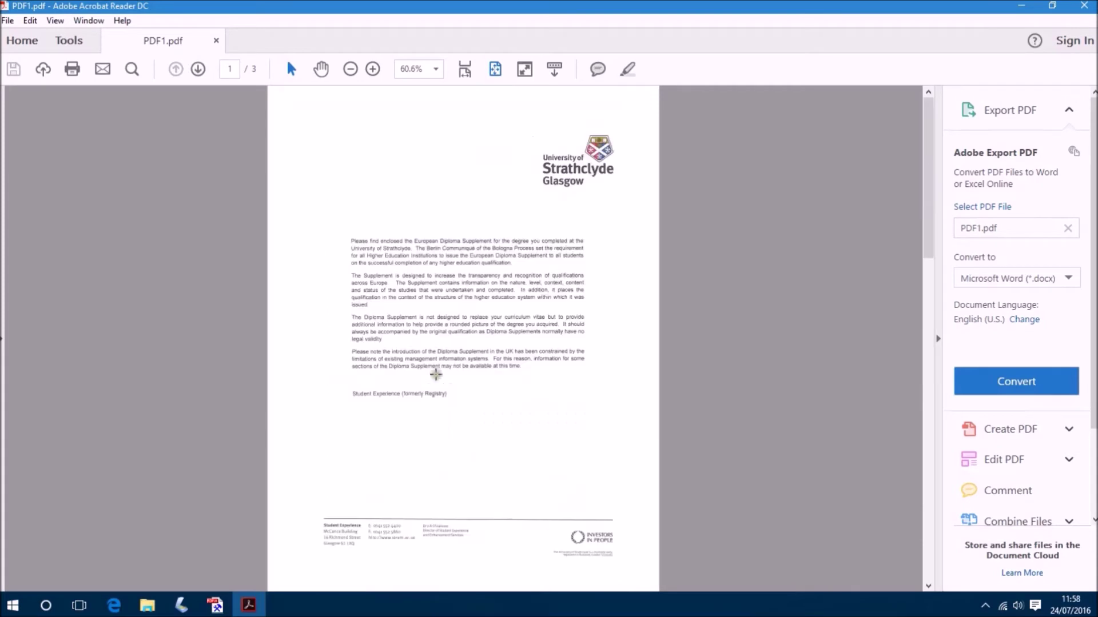
{"action": "key", "text": "ctrl+a"}
{"action": "scroll", "coordinate": [435, 374], "scroll_direction": "down", "scroll_amount": 1}
{"action": "scroll", "coordinate": [436, 374], "scroll_direction": "down", "scroll_amount": 1}
{"action": "key", "text": "ctrl+a"}
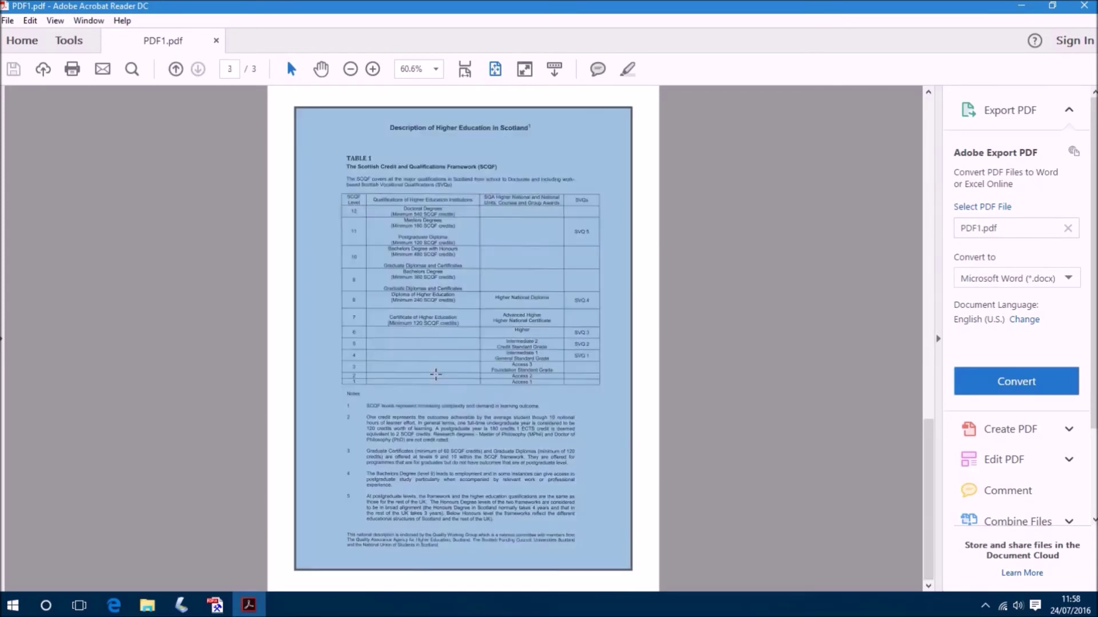
{"action": "left_click", "coordinate": [1083, 7]}
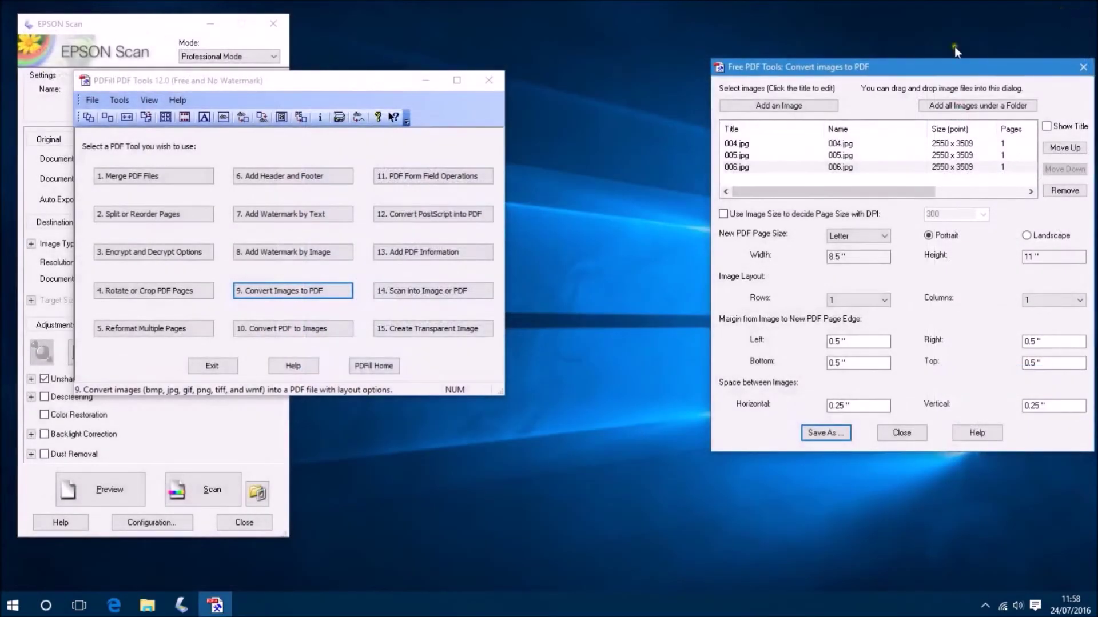
{"action": "left_click", "coordinate": [901, 432]}
Close PDFill, select PDF1 in the Pictures folder, and launch PDF-XChange Viewer.
{"action": "left_click", "coordinate": [487, 80]}
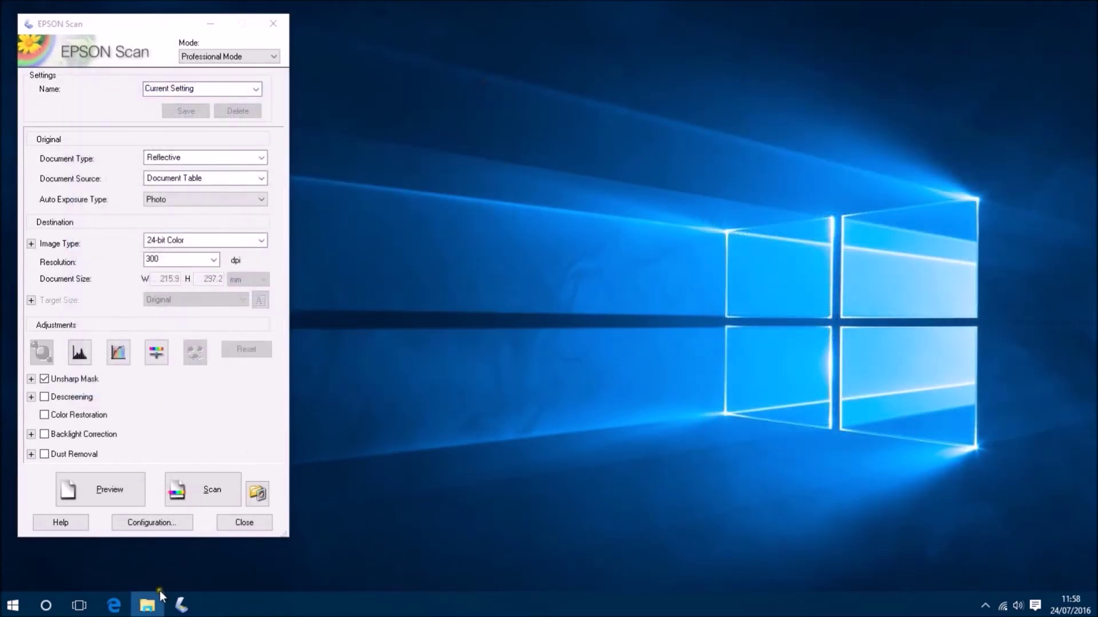
{"action": "left_click", "coordinate": [148, 605]}
{"action": "mouse_move", "coordinate": [487, 339]}
{"action": "left_mouse_down"}
{"action": "mouse_move", "coordinate": [658, 48]}
{"action": "mouse_move", "coordinate": [638, 37]}
{"action": "left_mouse_up"}
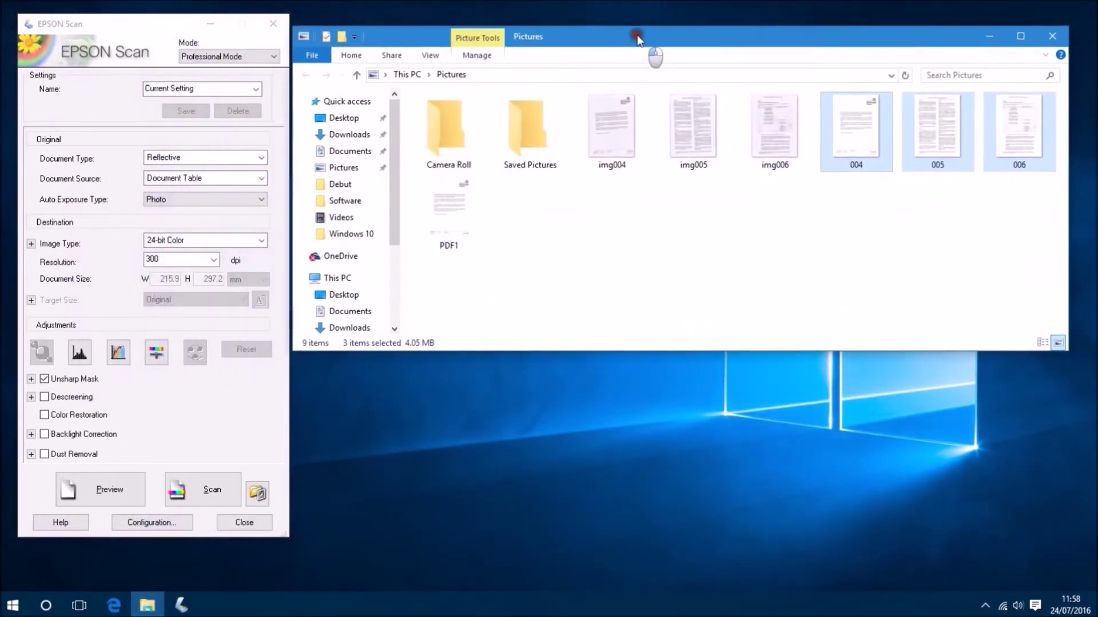
{"action": "left_click", "coordinate": [449, 210]}
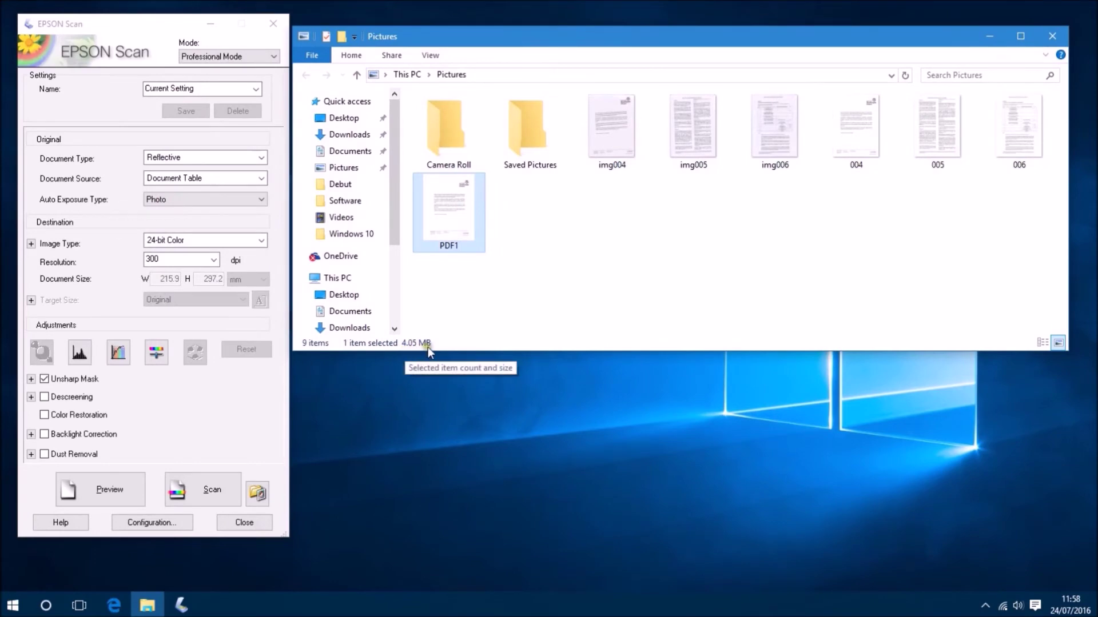
{"action": "key", "text": "super"}
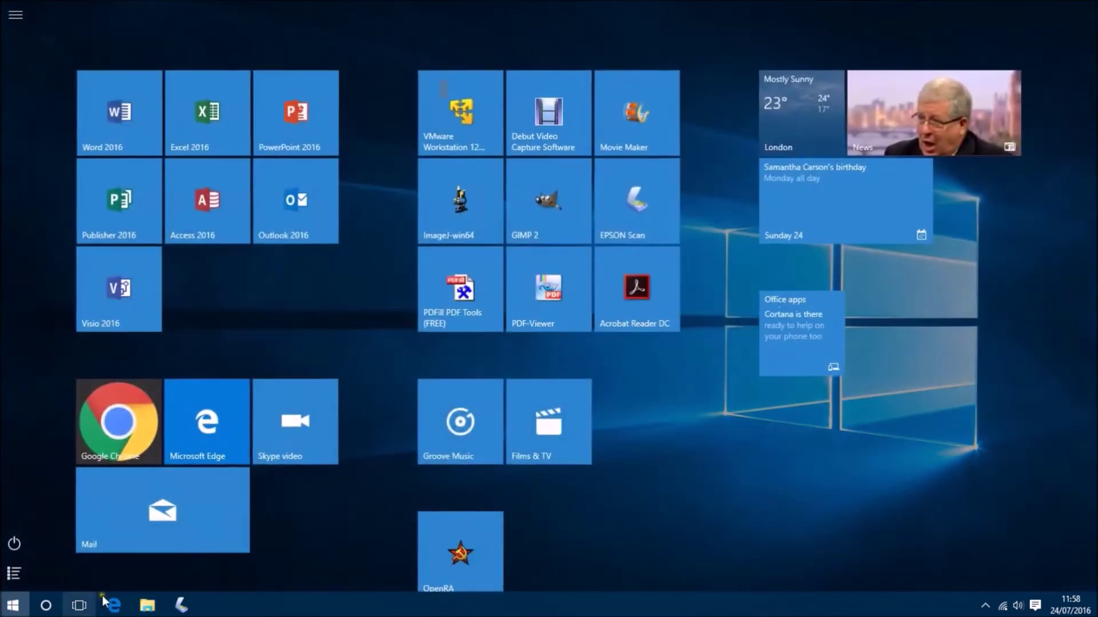
{"action": "left_click", "coordinate": [543, 295]}
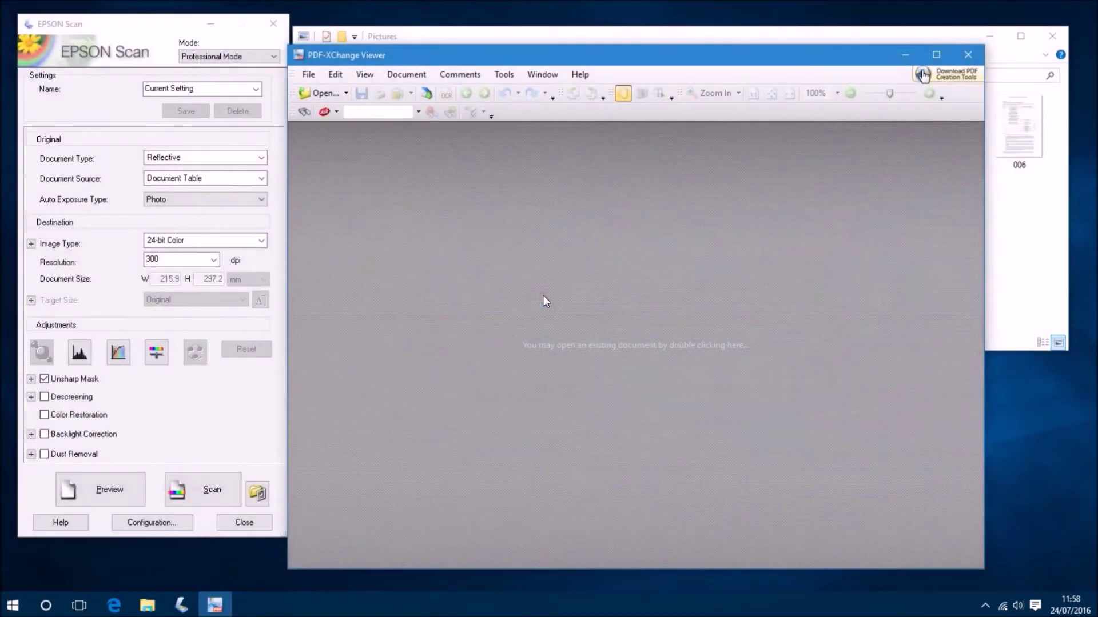
Open PDF1 in PDF-XChange Viewer by dragging it in from Explorer, then maximise the viewer.
{"action": "left_click_drag", "start_coordinate": [489, 56], "coordinate": [664, 60]}
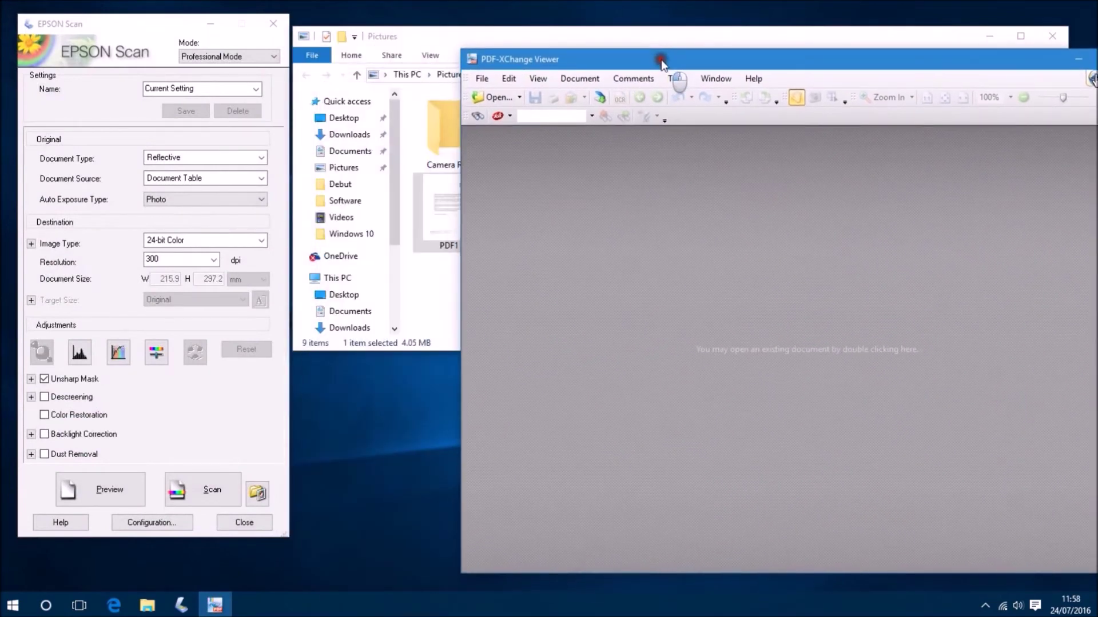
{"action": "mouse_move", "coordinate": [446, 210]}
{"action": "left_mouse_down"}
{"action": "mouse_move", "coordinate": [453, 226]}
{"action": "mouse_move", "coordinate": [608, 231]}
{"action": "left_mouse_up"}
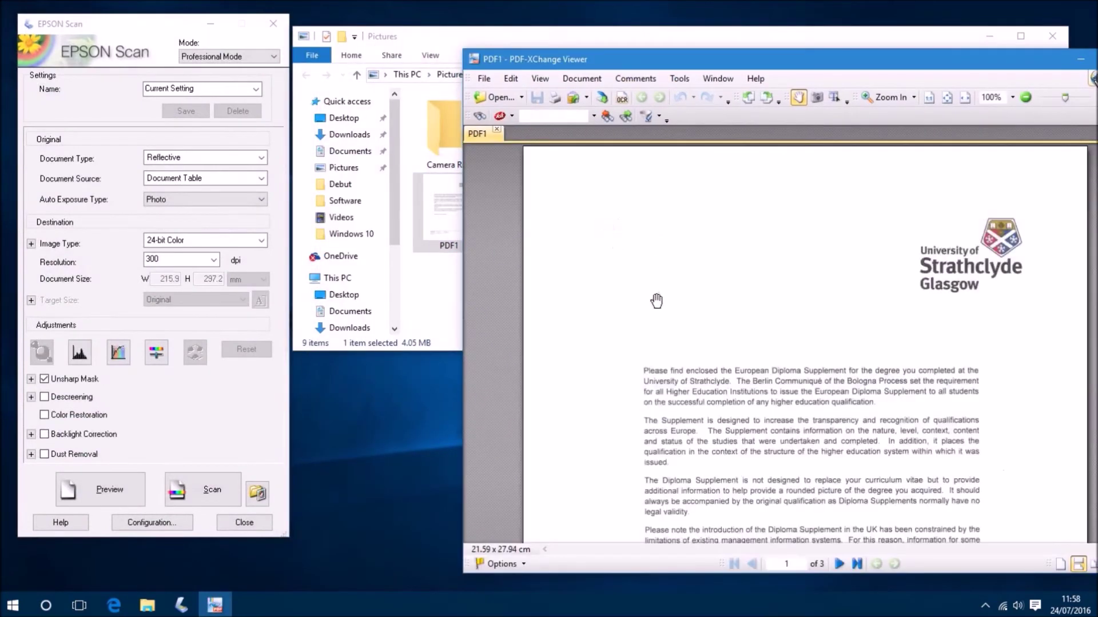
{"action": "double_click", "coordinate": [717, 55]}
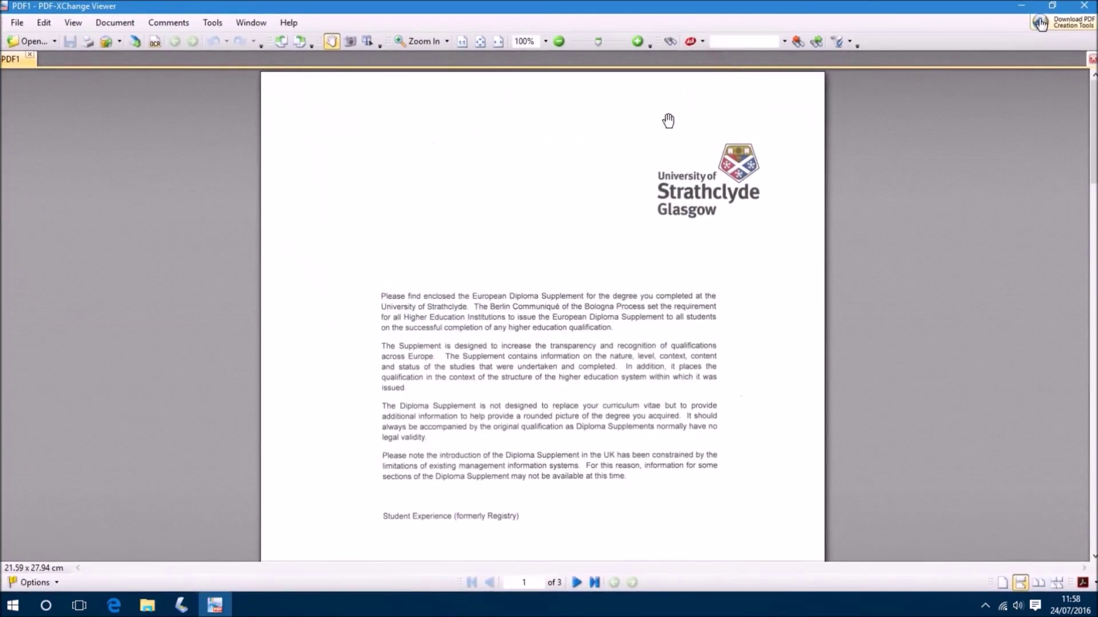
Run OCR on all three pages of PDF1 at High accuracy, adding a text layer.
{"action": "left_click", "coordinate": [156, 45]}
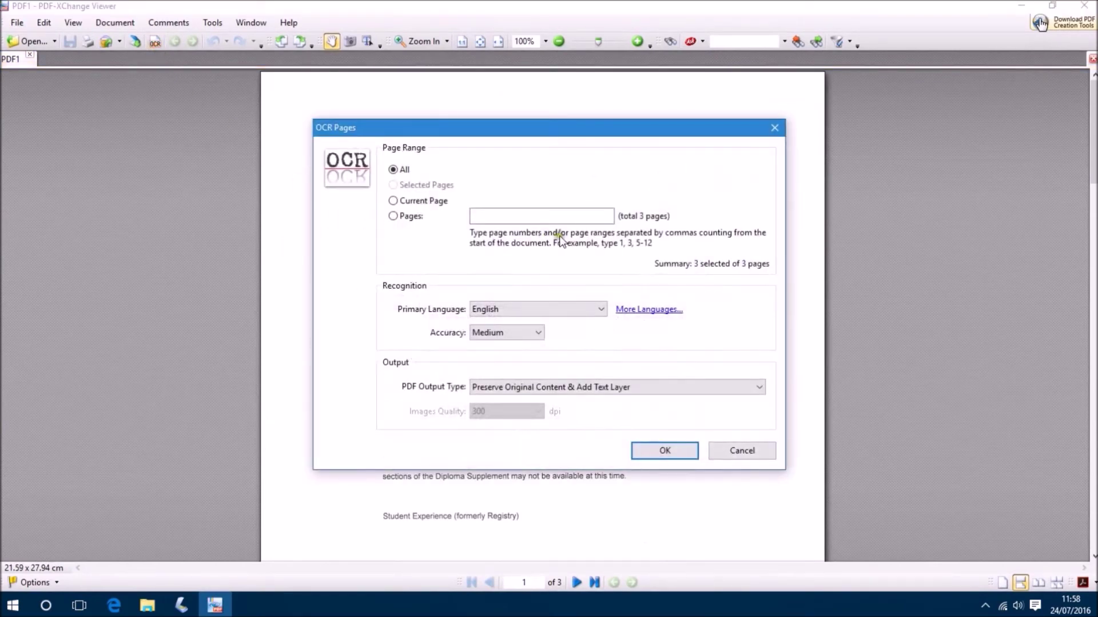
{"action": "left_click", "coordinate": [515, 334]}
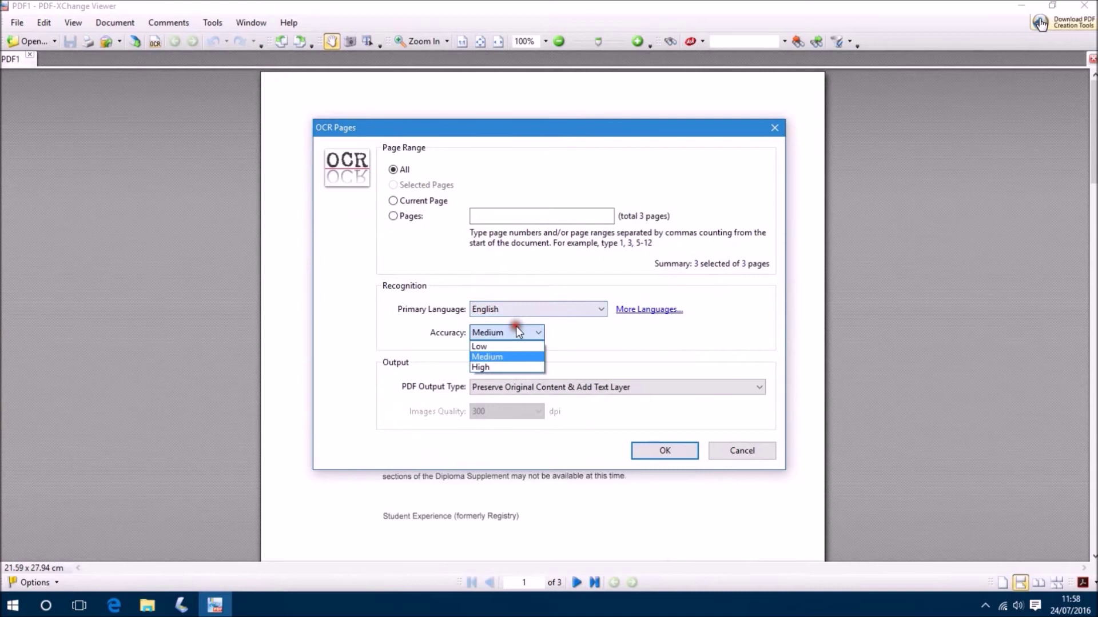
{"action": "left_click", "coordinate": [501, 369]}
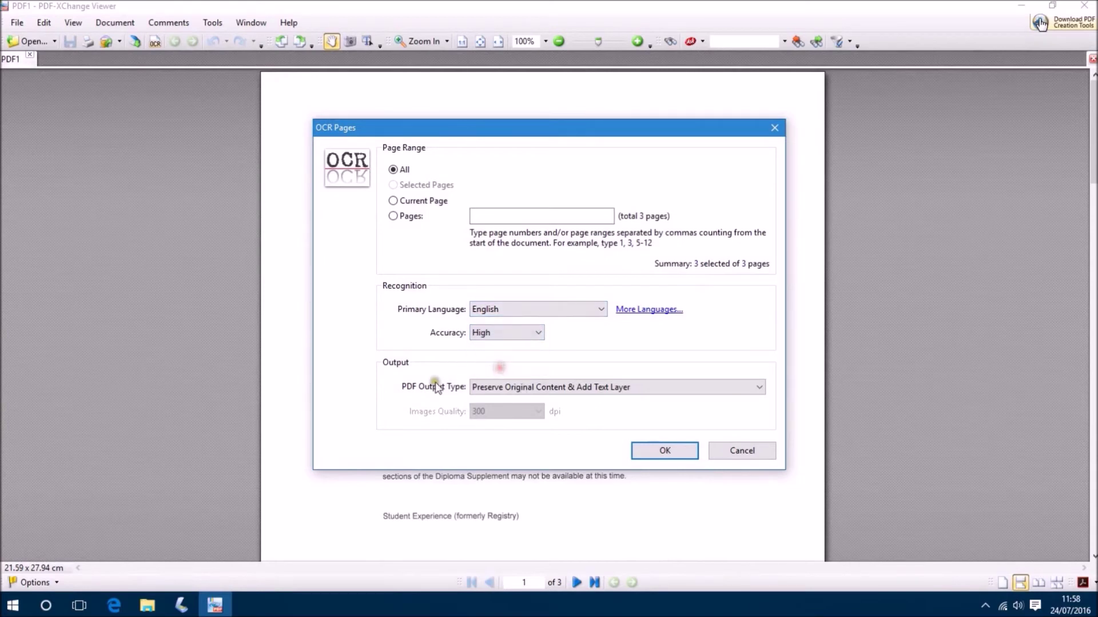
{"action": "left_click", "coordinate": [654, 451]}
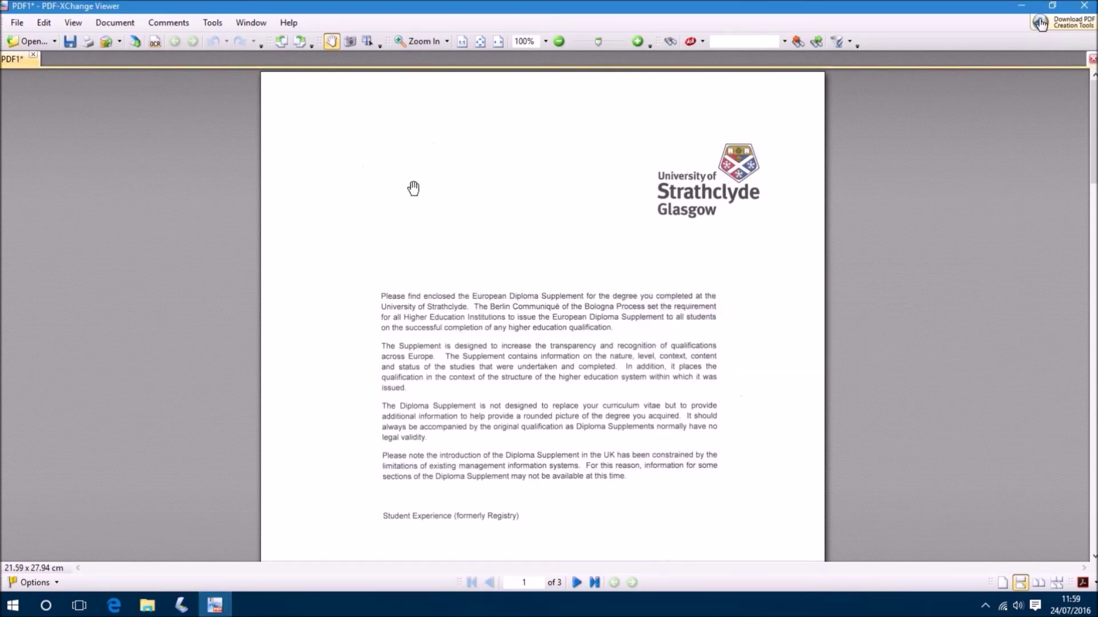
Select the recognised text on pages 1–3 to confirm it, then clear the selection.
{"action": "left_click", "coordinate": [368, 41]}
{"action": "left_click_drag", "start_coordinate": [381, 295], "coordinate": [685, 449]}
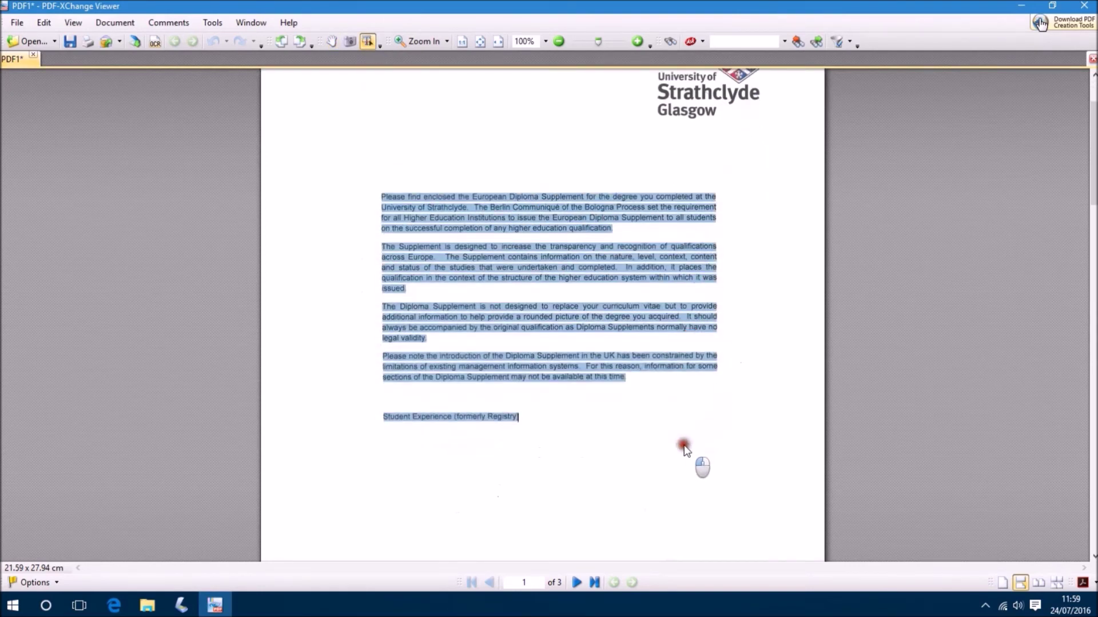
{"action": "scroll", "coordinate": [684, 448], "scroll_direction": "down", "scroll_amount": 5}
{"action": "scroll", "coordinate": [515, 386], "scroll_direction": "down", "scroll_amount": 5}
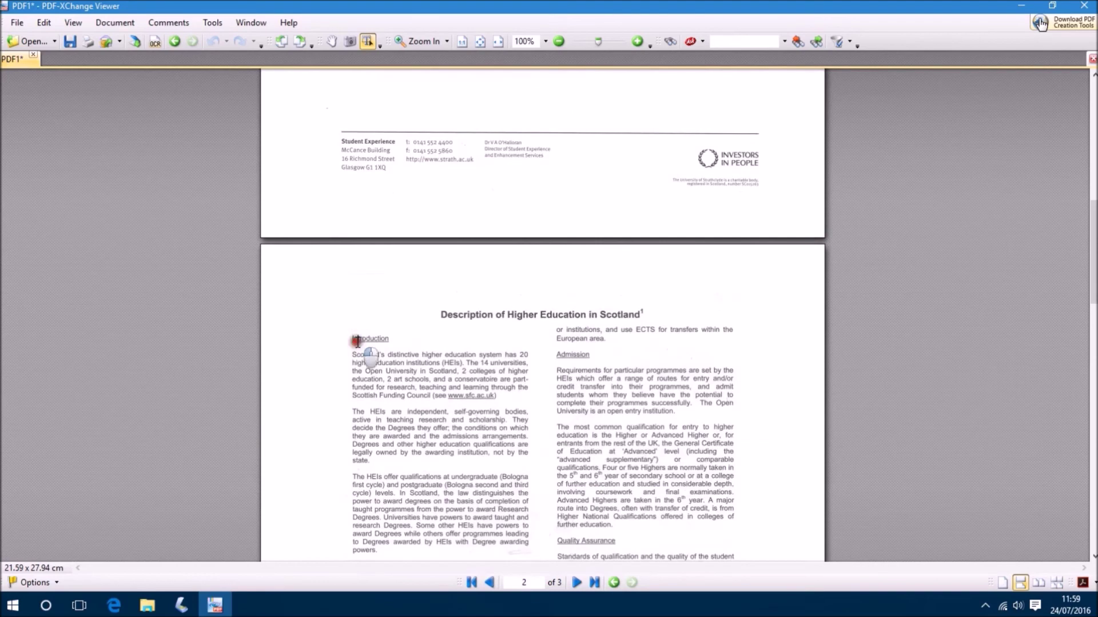
{"action": "mouse_move", "coordinate": [354, 339]}
{"action": "left_mouse_down"}
{"action": "mouse_move", "coordinate": [598, 468]}
{"action": "mouse_move", "coordinate": [643, 518]}
{"action": "left_mouse_up"}
{"action": "scroll", "coordinate": [768, 465], "scroll_direction": "down", "scroll_amount": 5}
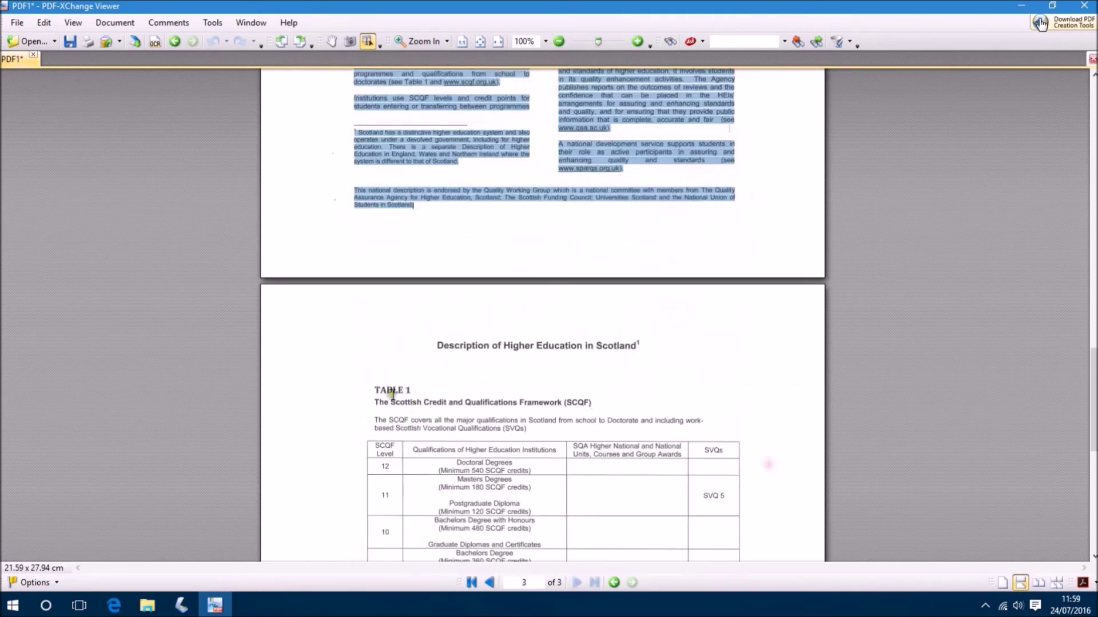
{"action": "scroll", "coordinate": [414, 410], "scroll_direction": "down", "scroll_amount": 3}
{"action": "left_click_drag", "start_coordinate": [375, 221], "coordinate": [719, 501]}
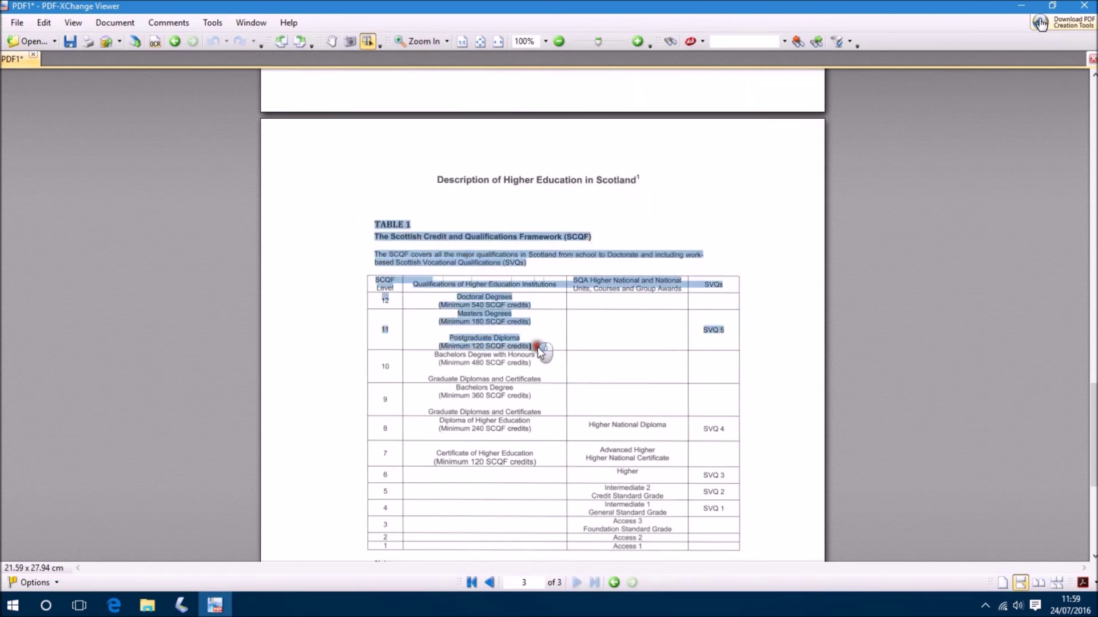
{"action": "scroll", "coordinate": [601, 387], "scroll_direction": "down", "scroll_amount": 5}
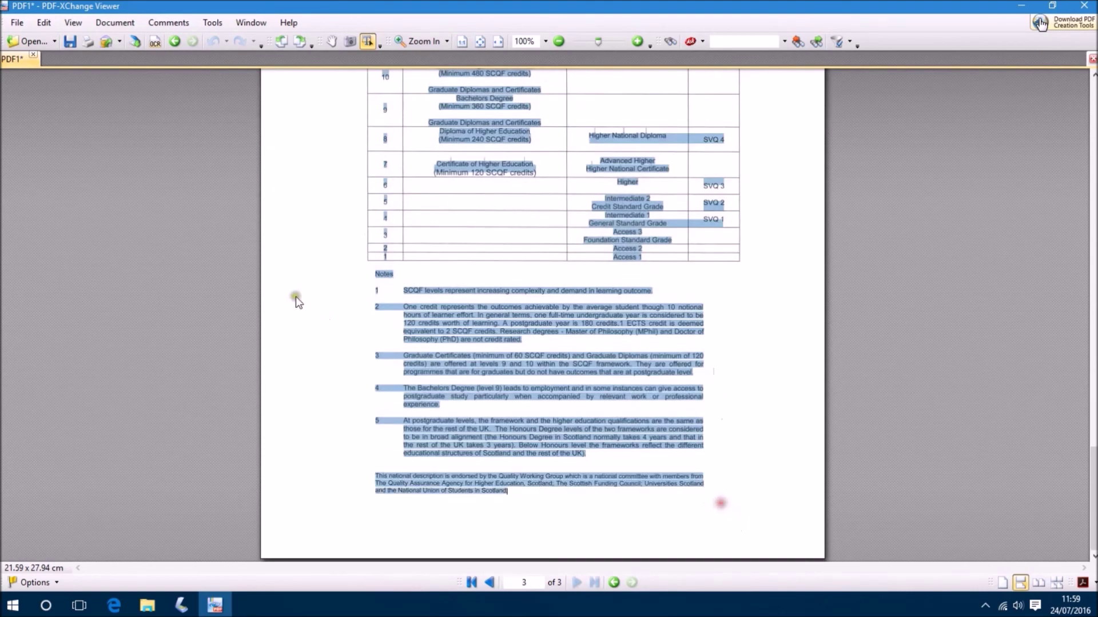
{"action": "left_click", "coordinate": [295, 300]}
Save the OCR'd document as PDF1OCR in the Pictures folder.
{"action": "left_click", "coordinate": [18, 23]}
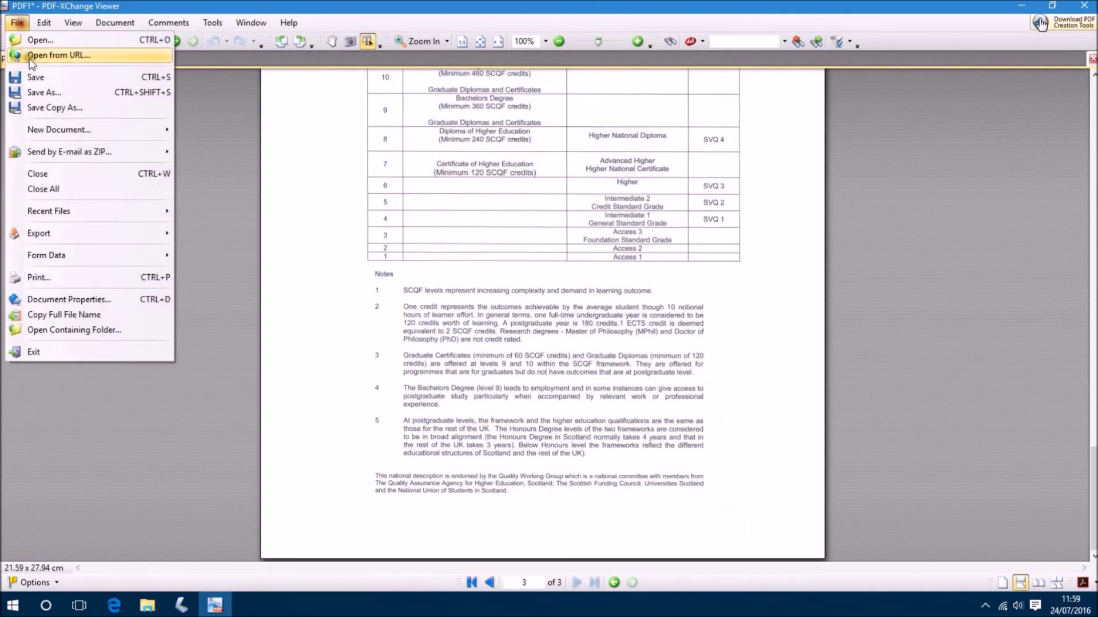
{"action": "left_click", "coordinate": [60, 93]}
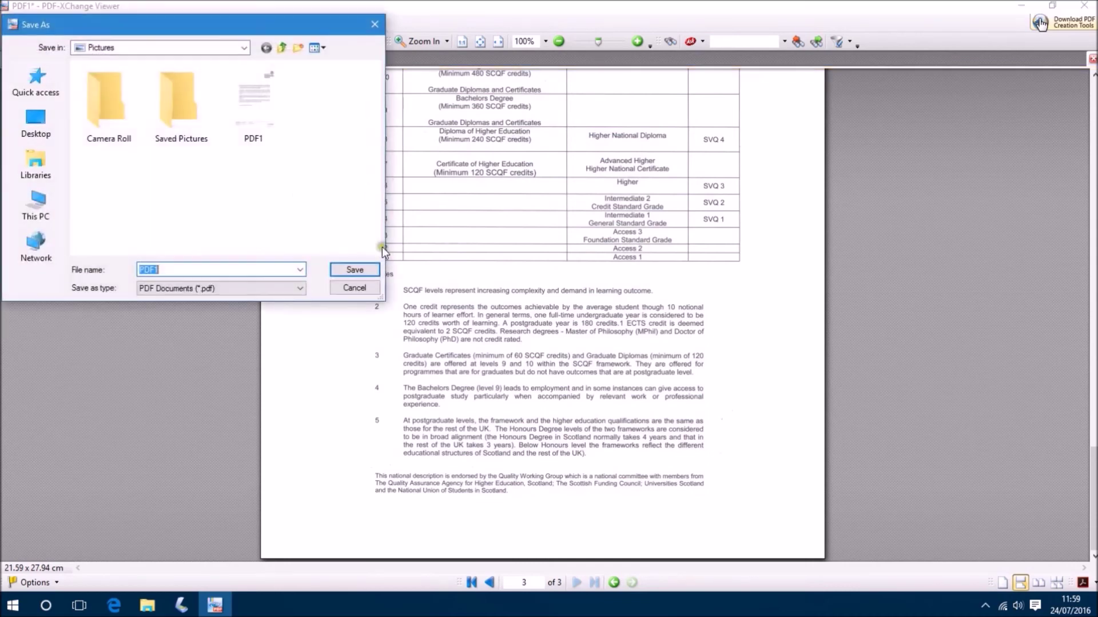
{"action": "left_click", "coordinate": [192, 269]}
{"action": "type", "text": "OCR"}
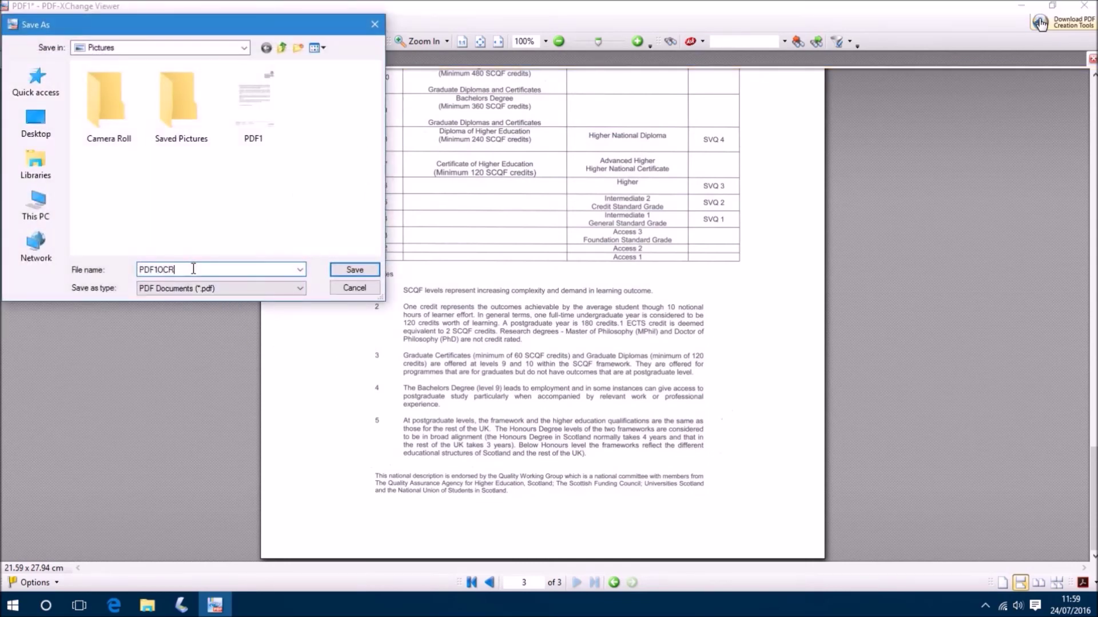
{"action": "key", "text": "Return"}
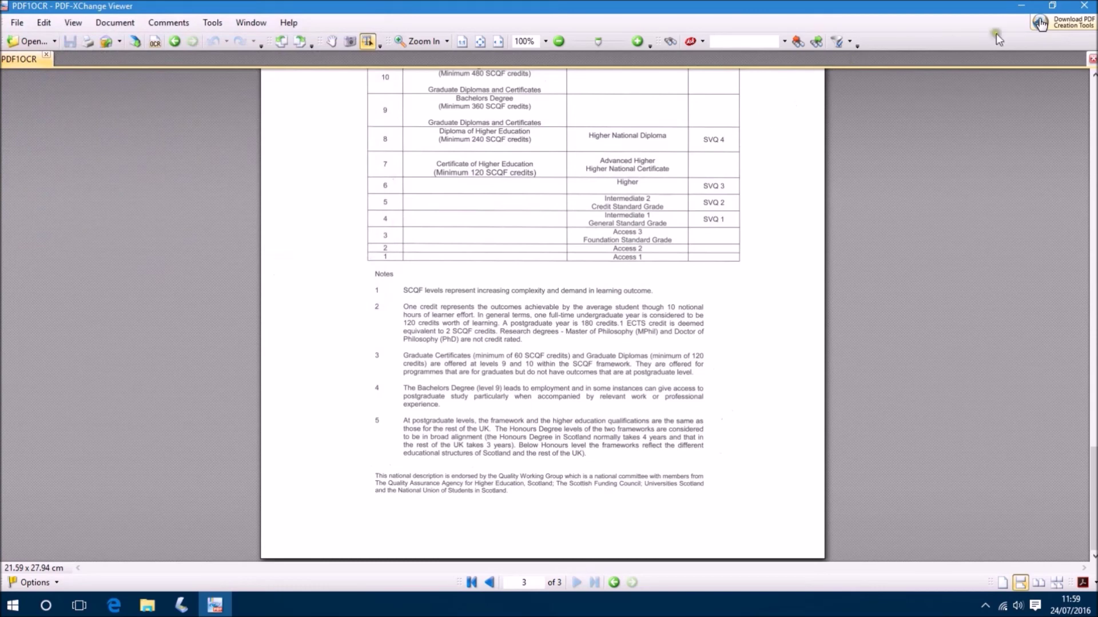
Close PDF-XChange Viewer and open PDF1OCR with Adobe Acrobat Reader DC.
{"action": "left_click", "coordinate": [1079, 7]}
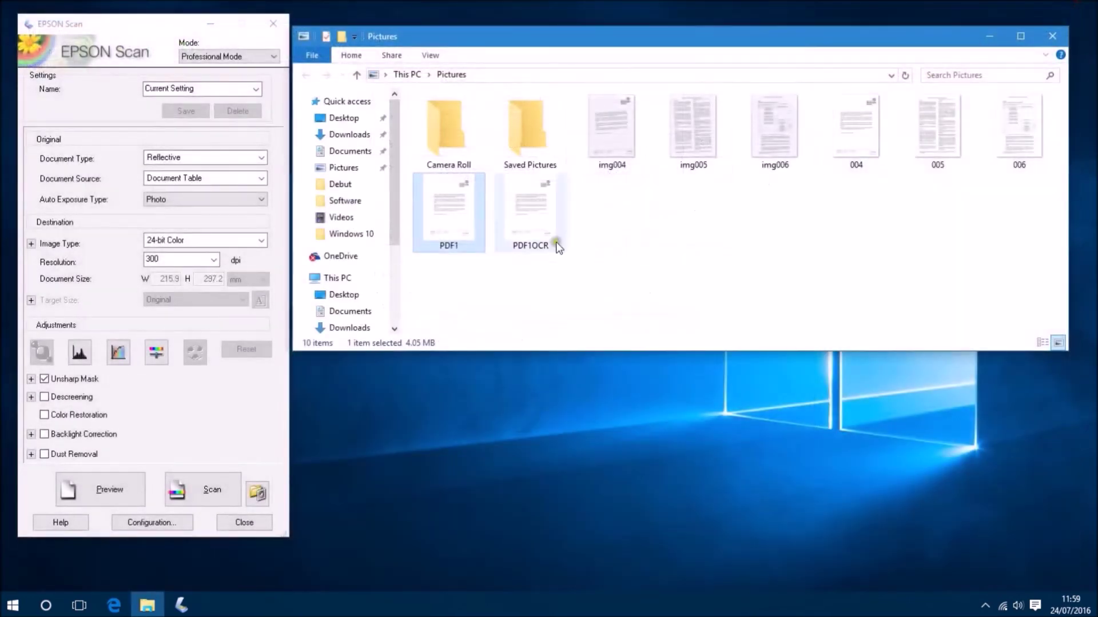
{"action": "right_click", "coordinate": [534, 212]}
{"action": "mouse_move", "coordinate": [592, 280]}
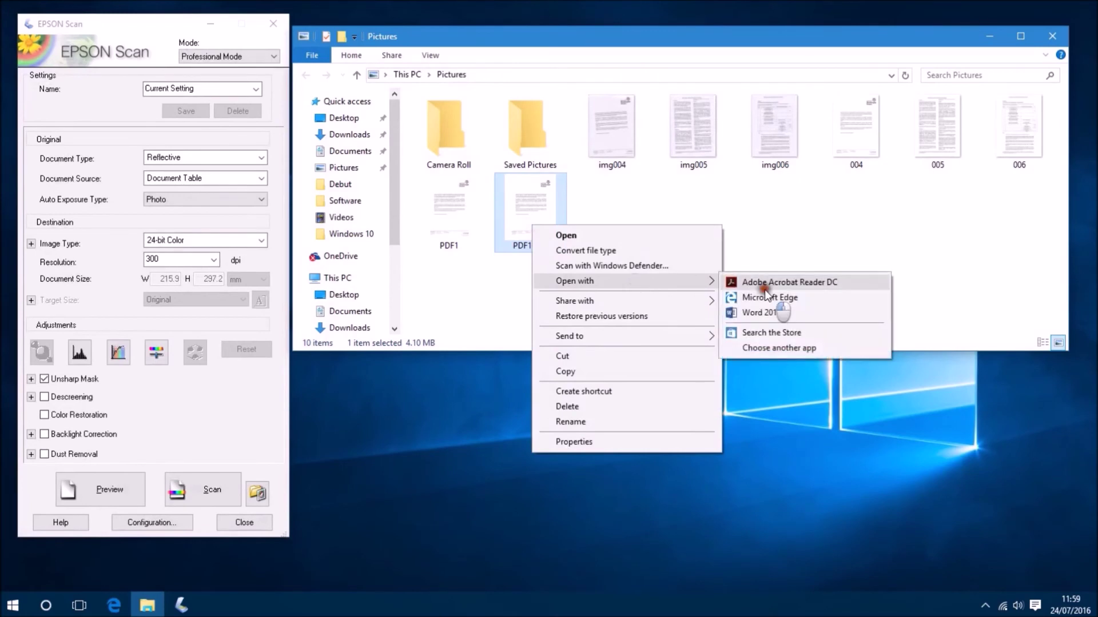
{"action": "left_click", "coordinate": [764, 283]}
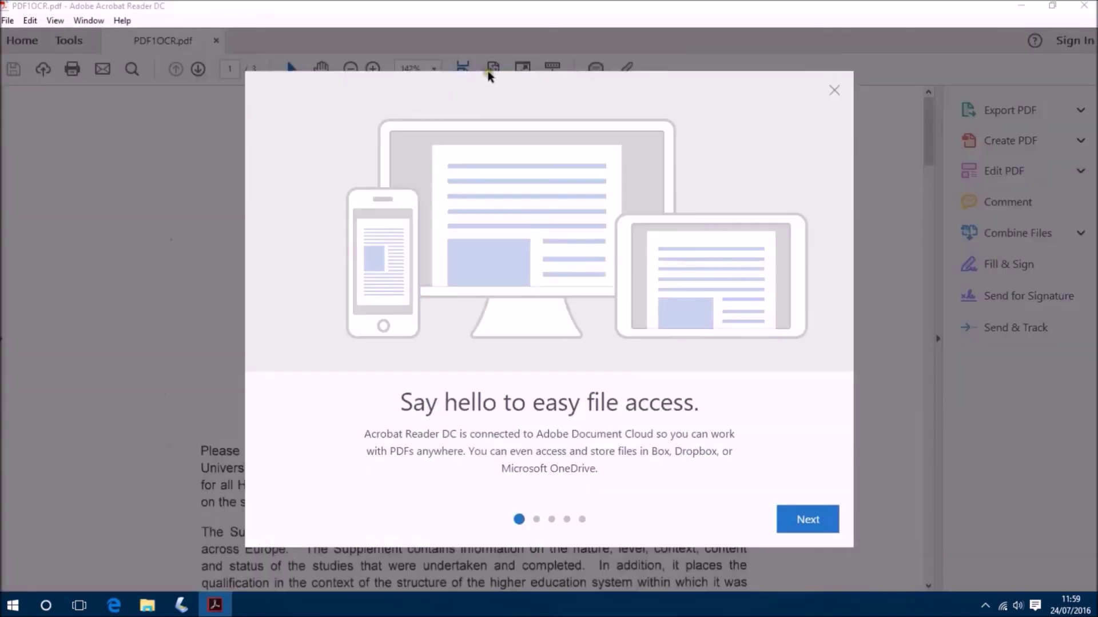
Dismiss Acrobat's welcome screen, fit page 1 to the window, and select its body paragraphs.
{"action": "left_click", "coordinate": [833, 91]}
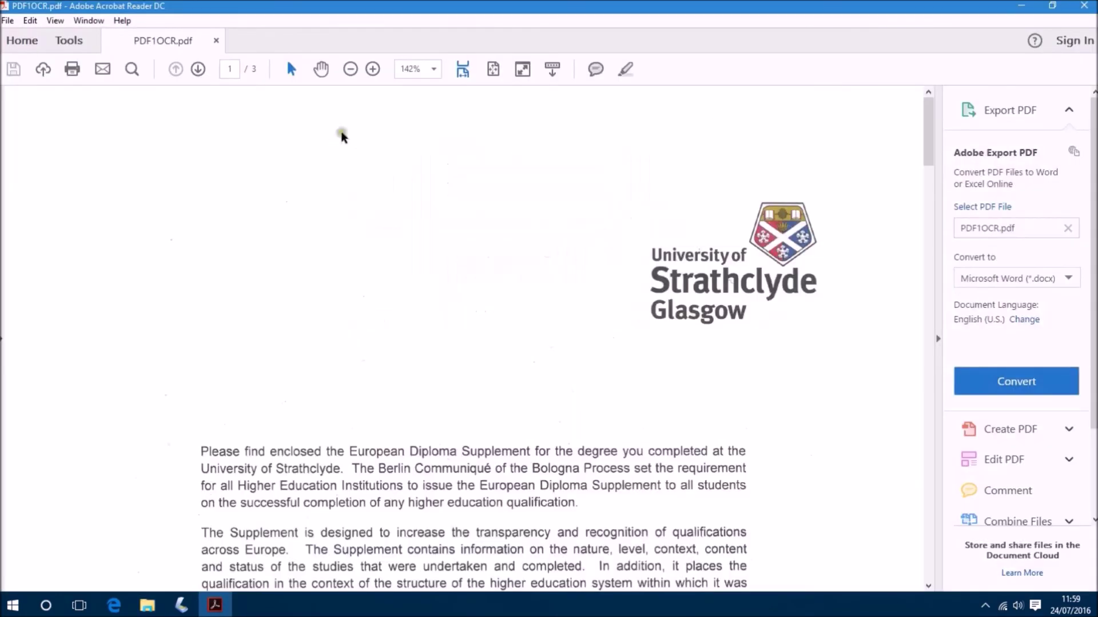
{"action": "left_click", "coordinate": [523, 69]}
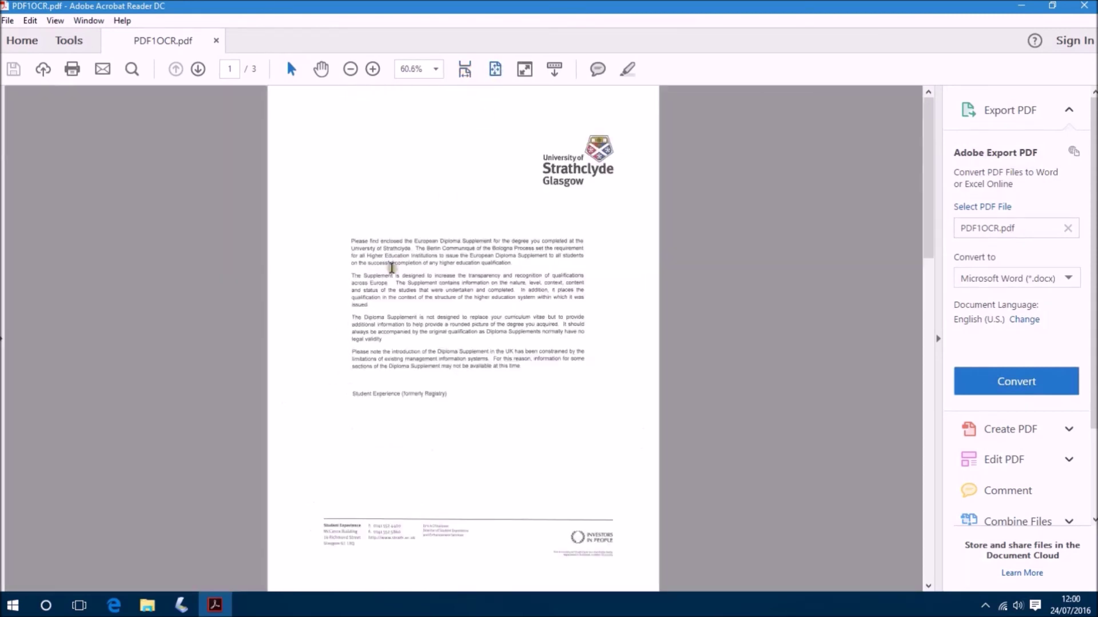
{"action": "mouse_move", "coordinate": [352, 241]}
{"action": "left_mouse_down"}
{"action": "mouse_move", "coordinate": [516, 384]}
{"action": "mouse_move", "coordinate": [516, 409]}
{"action": "left_mouse_up"}
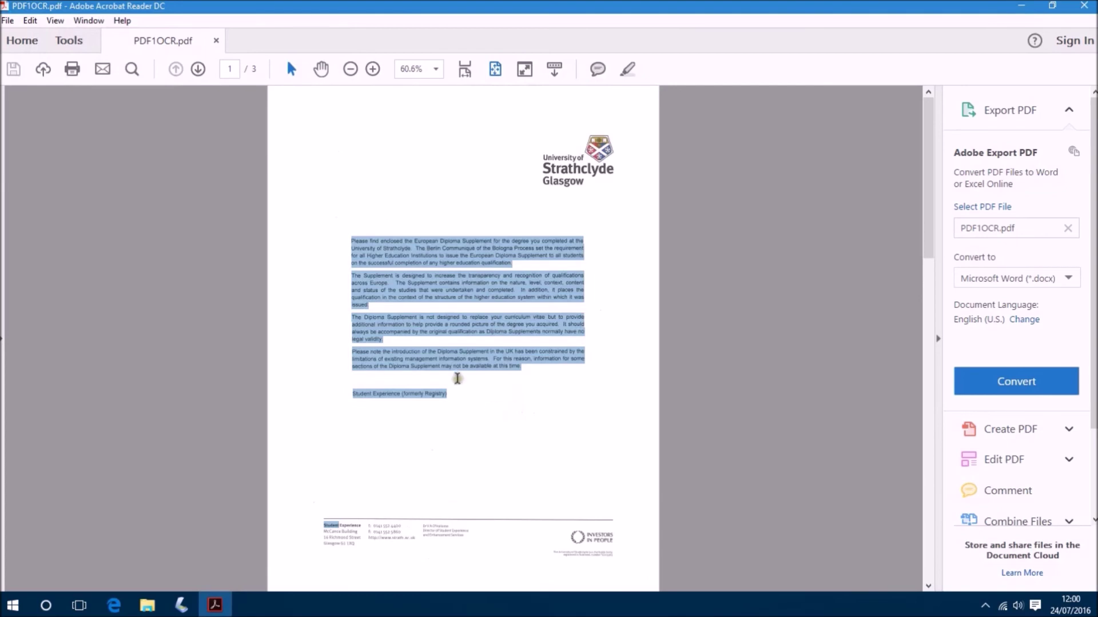
Launch Notepad from the Run box and paste in page 1's text copied from PDF1OCR.
{"action": "key", "text": "super+r"}
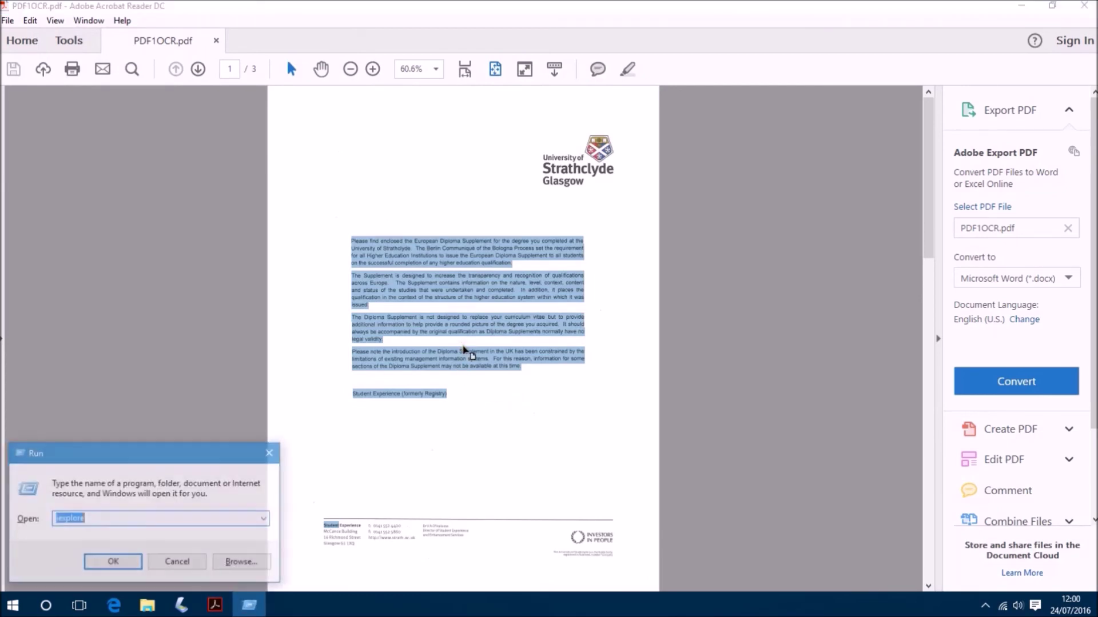
{"action": "type", "text": "notepad"}
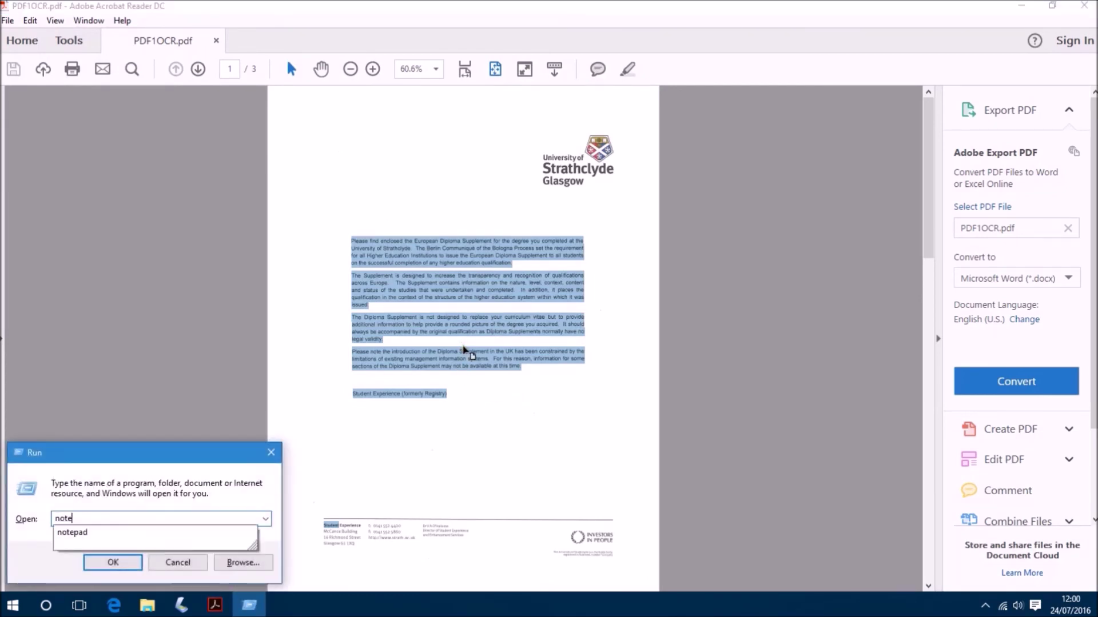
{"action": "key", "text": "Return"}
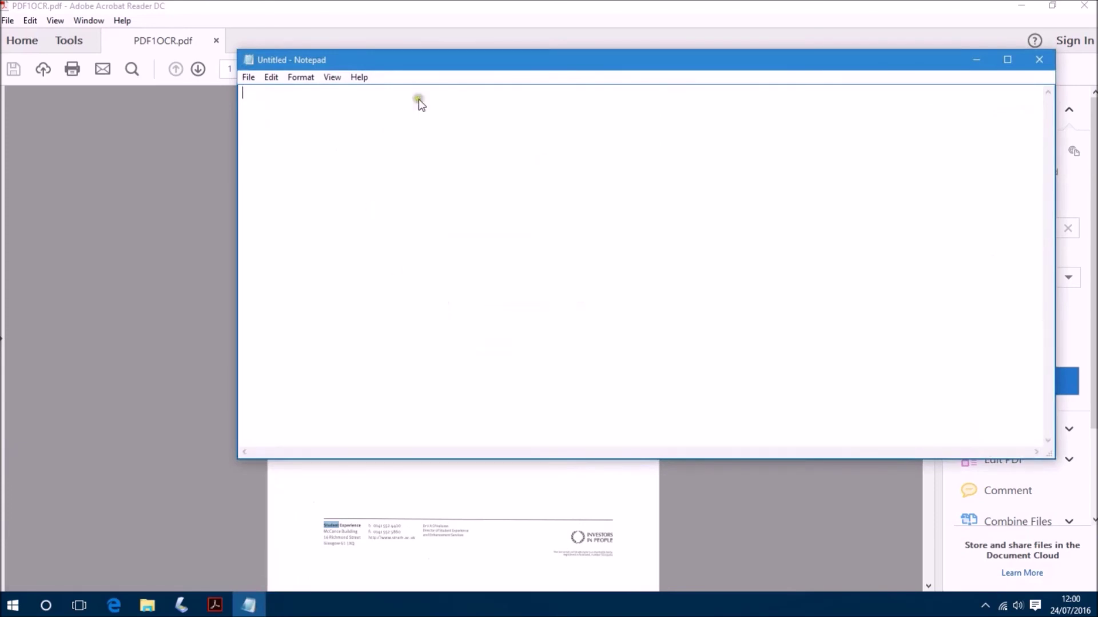
{"action": "left_click_drag", "start_coordinate": [454, 59], "coordinate": [853, 137]}
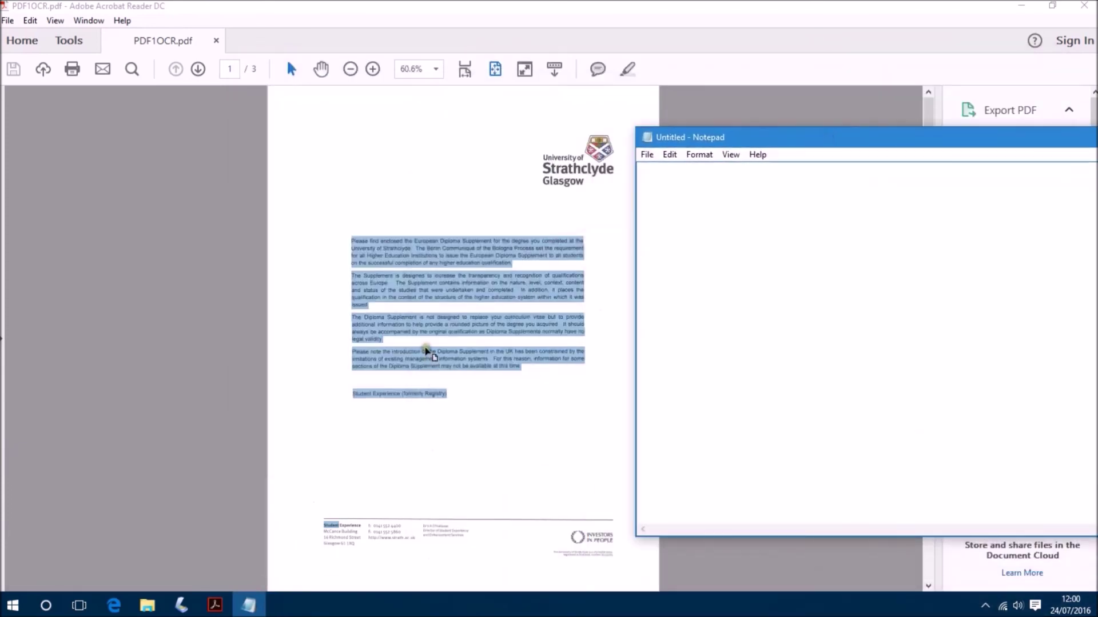
{"action": "left_click", "coordinate": [426, 353]}
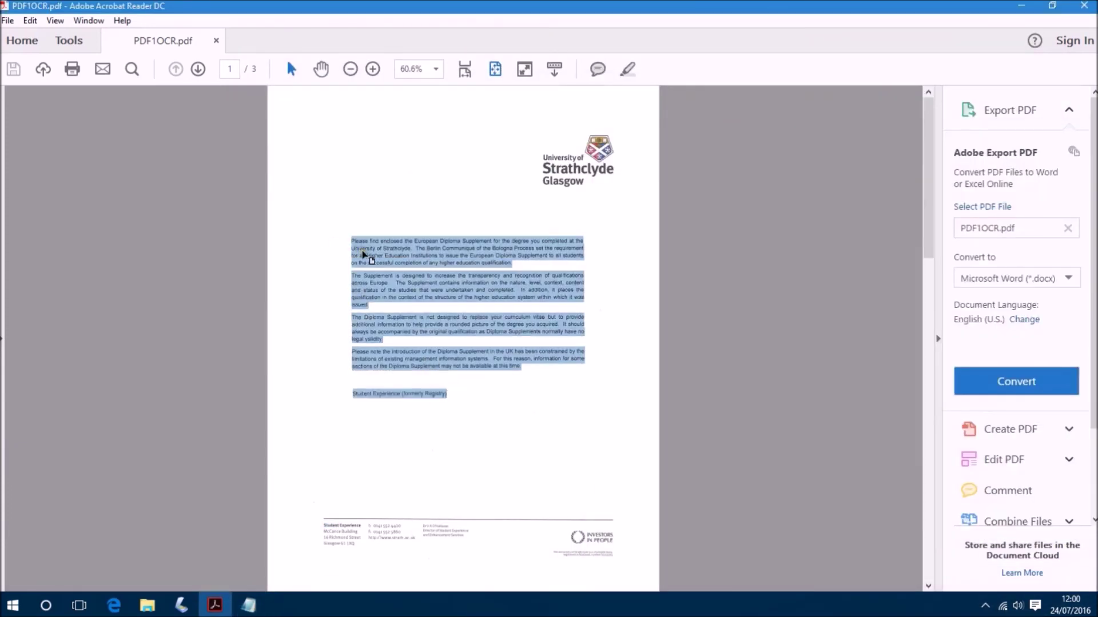
{"action": "key", "text": "alt+Tab"}
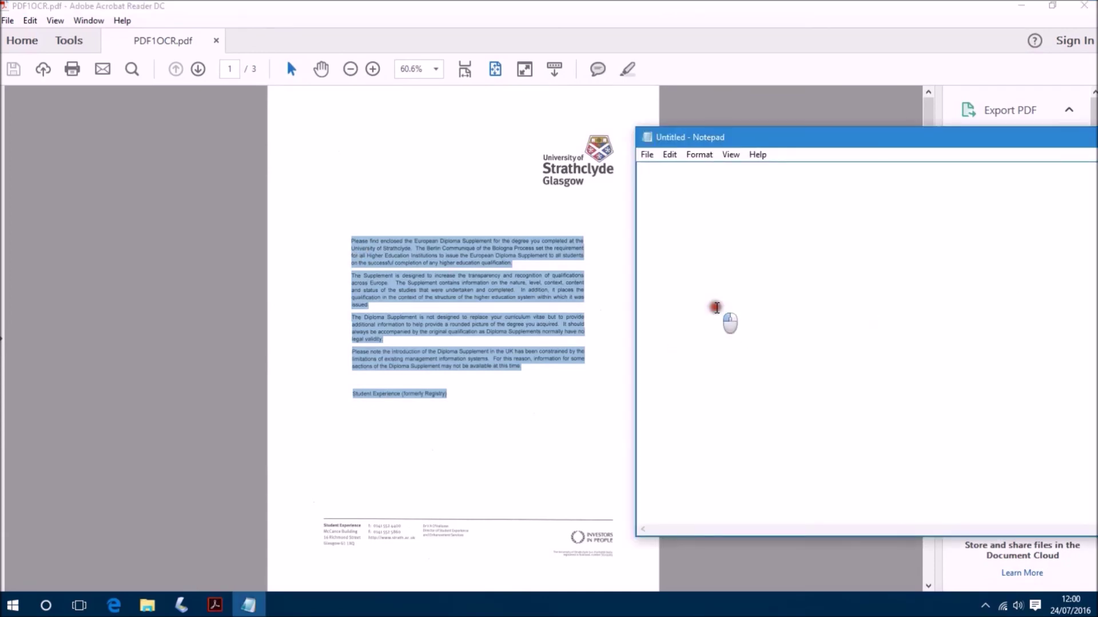
{"action": "key", "text": "ctrl+v"}
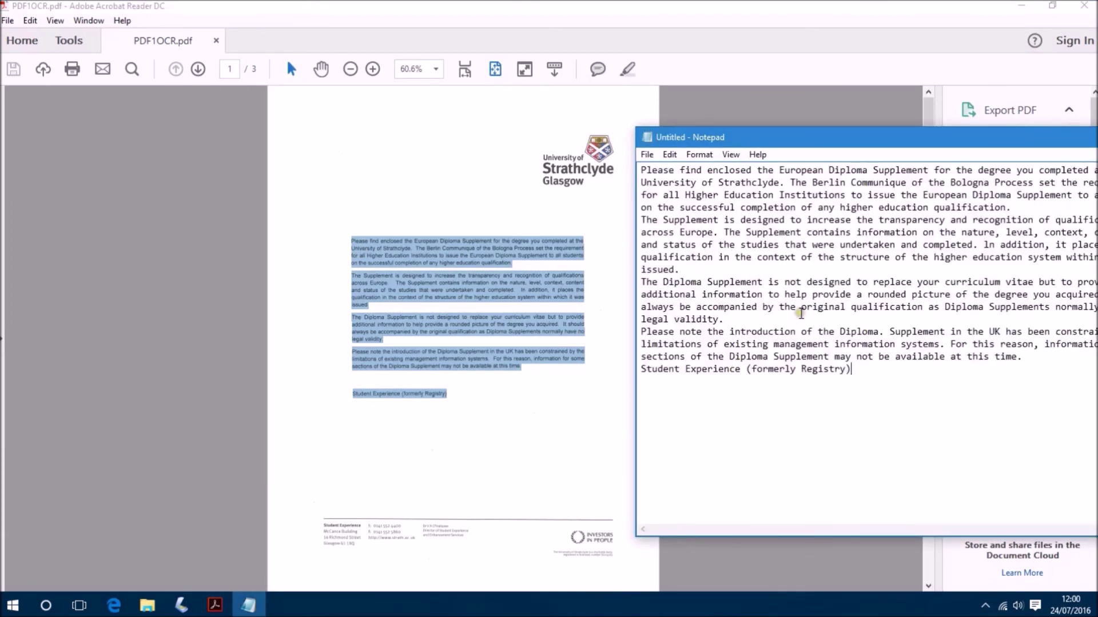